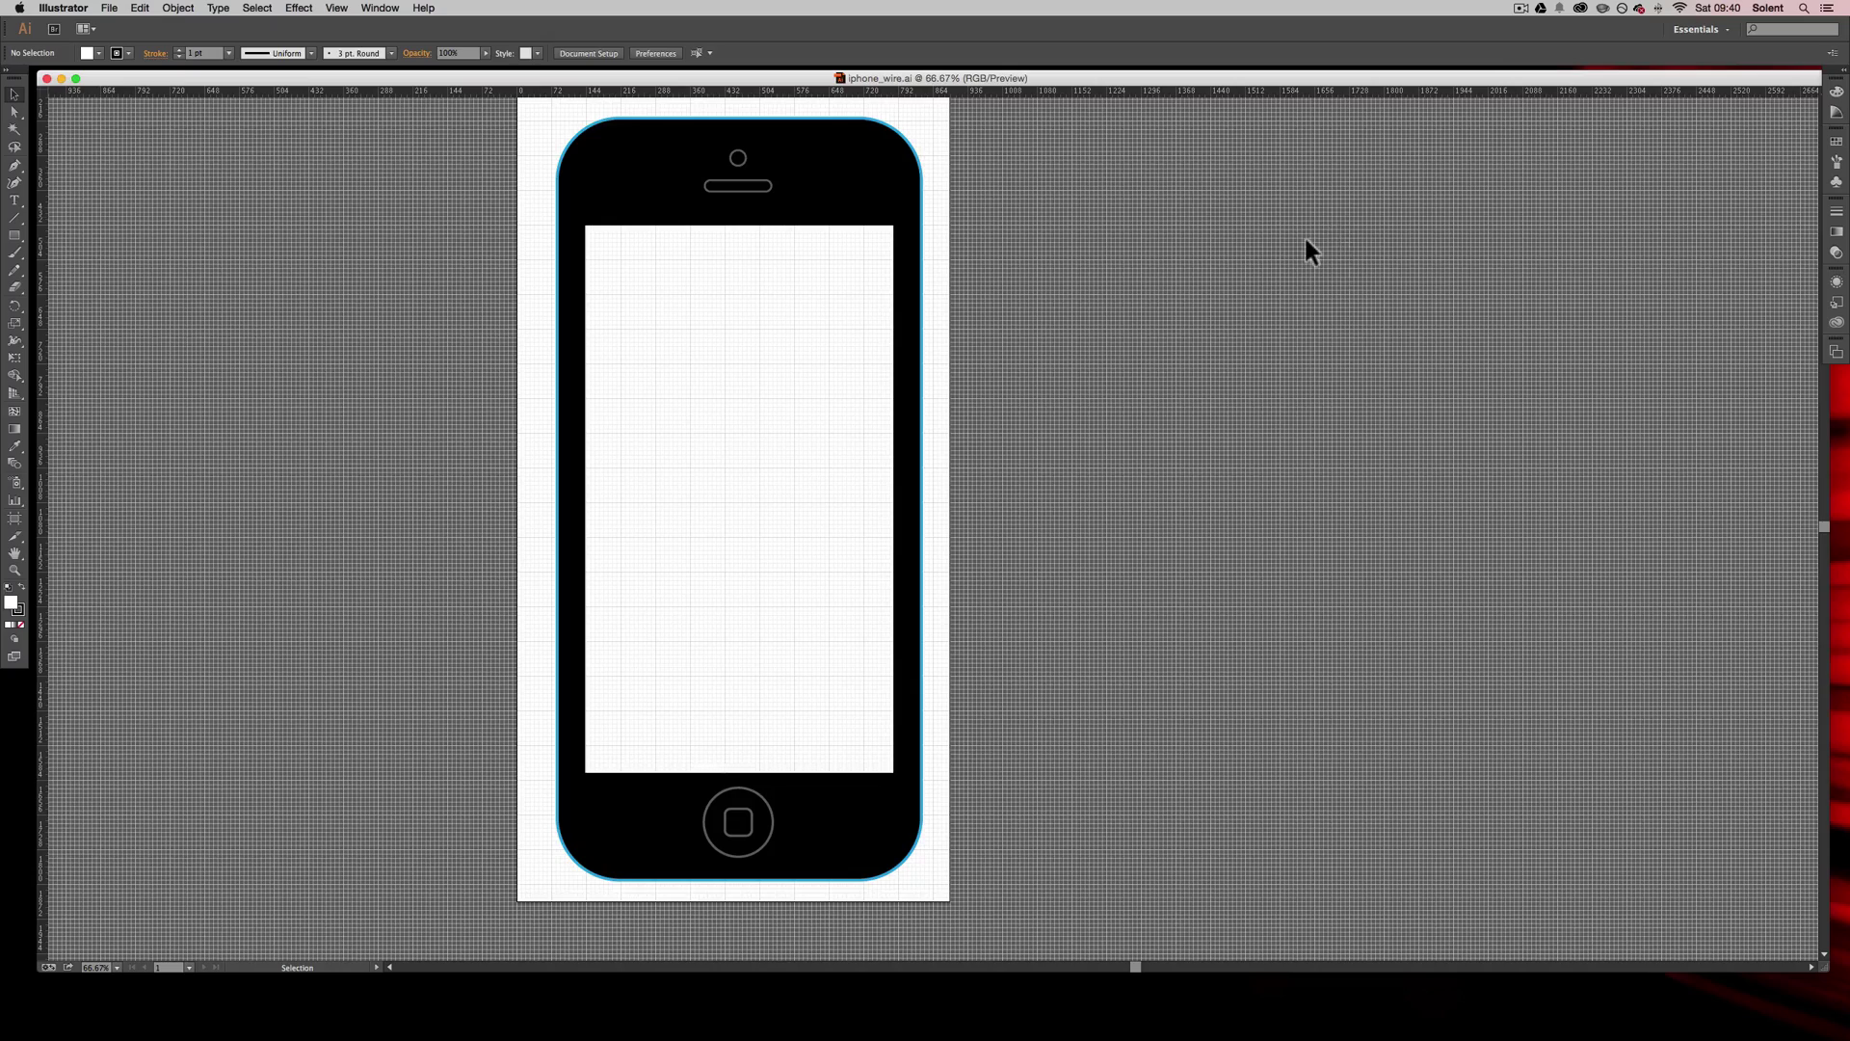
- Load home_screen.jpg for placement through File > Place
{"action": "scroll", "coordinate": [1307, 249], "scroll_direction": "up", "scroll_amount": 1}
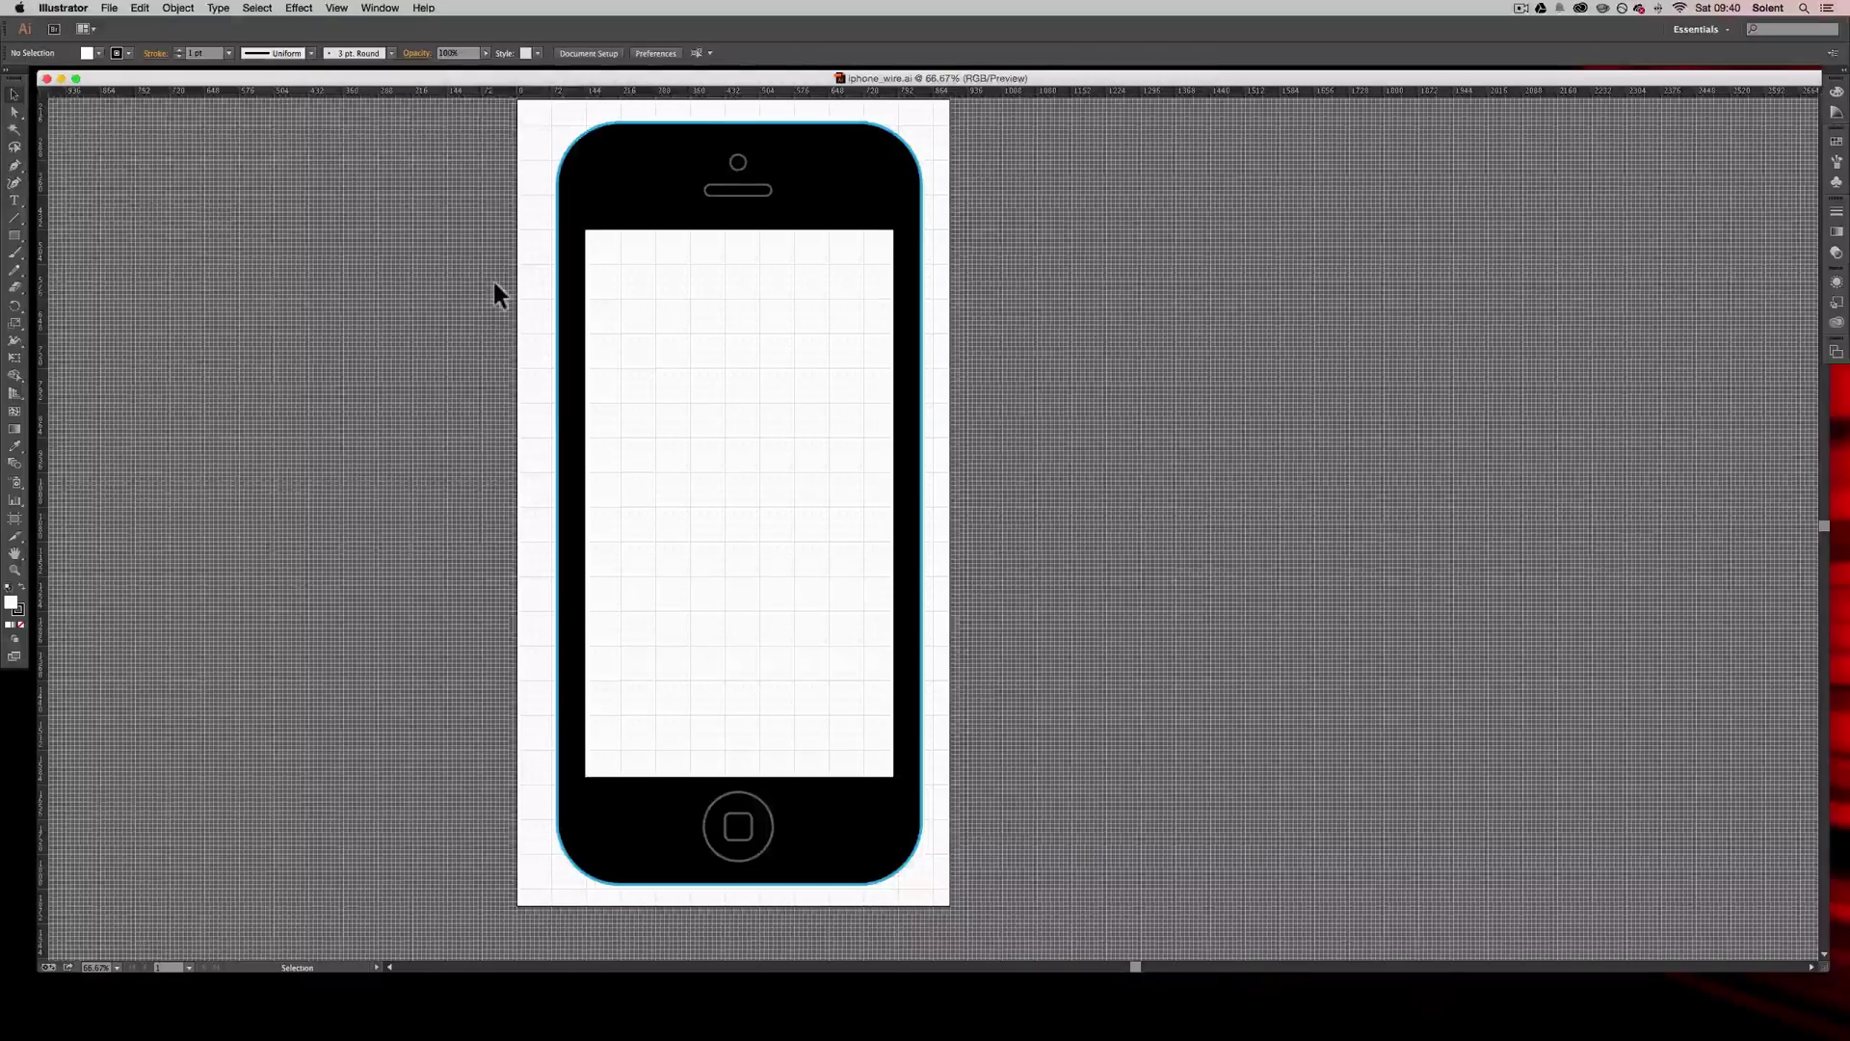
{"action": "left_click", "coordinate": [108, 8]}
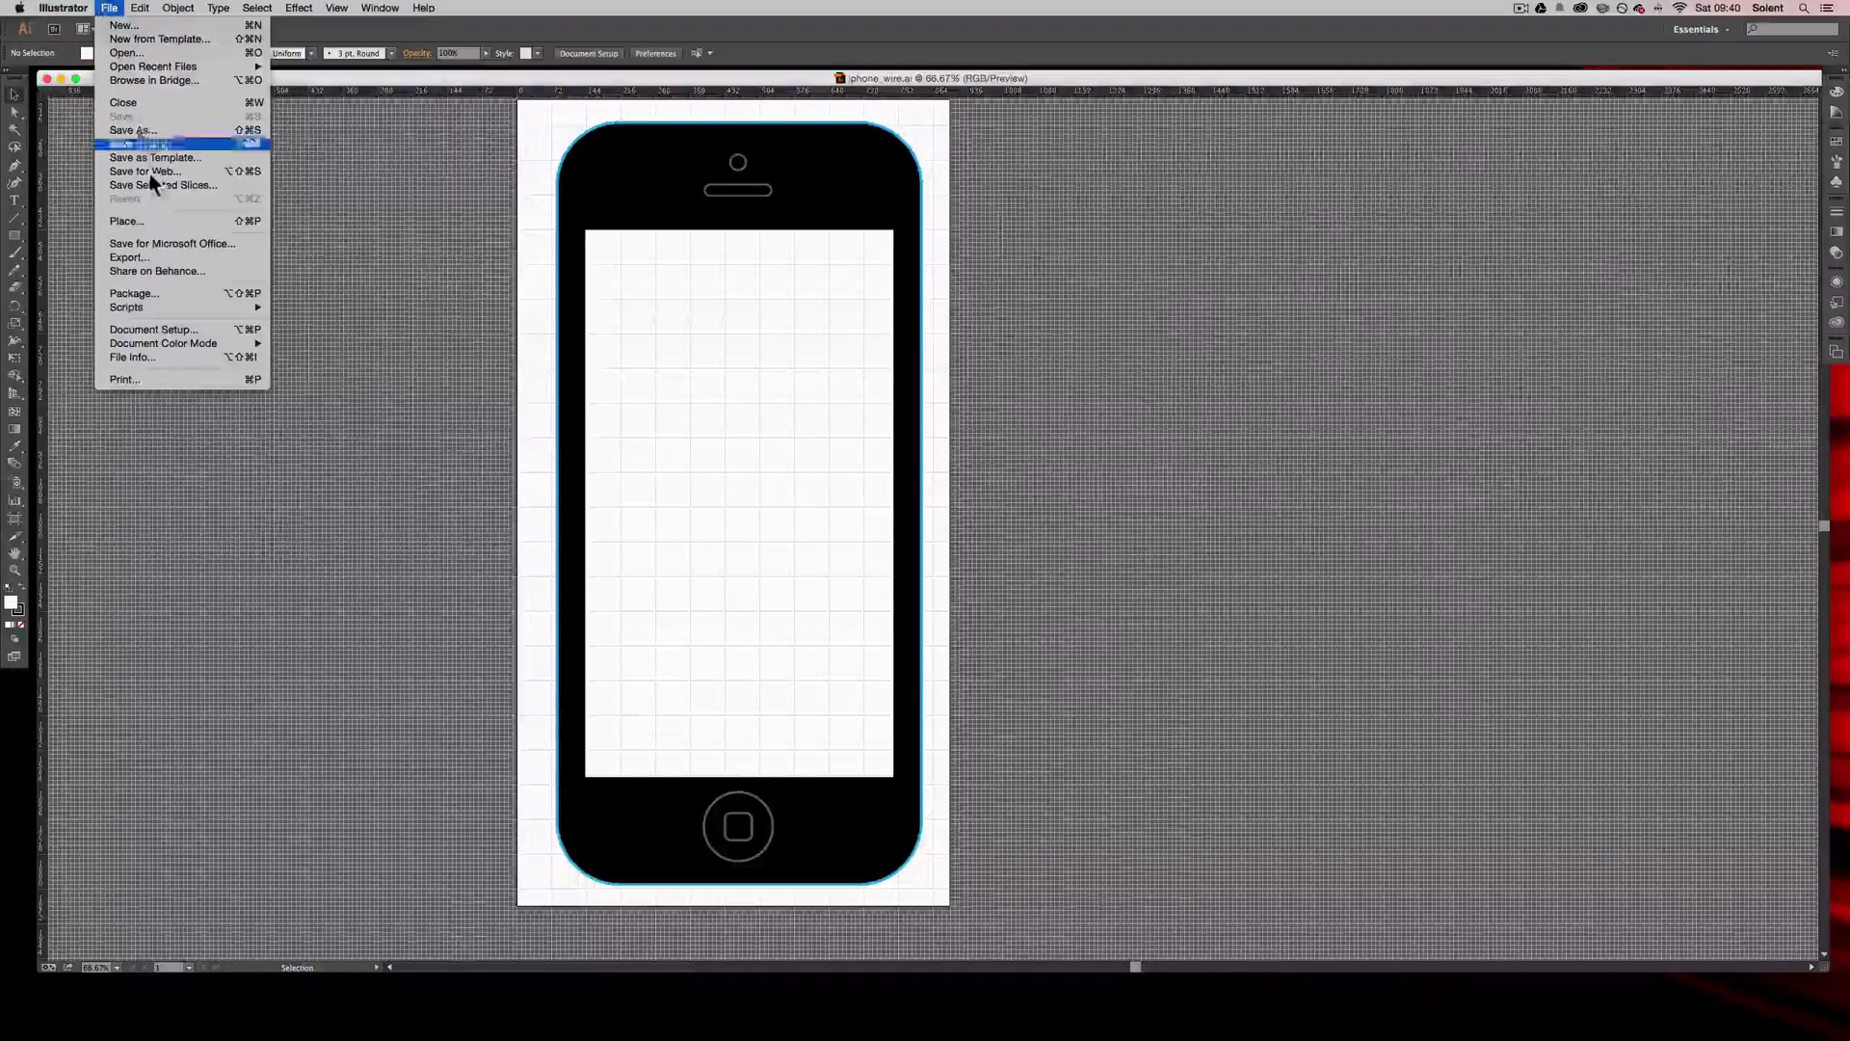
{"action": "left_click", "coordinate": [152, 220]}
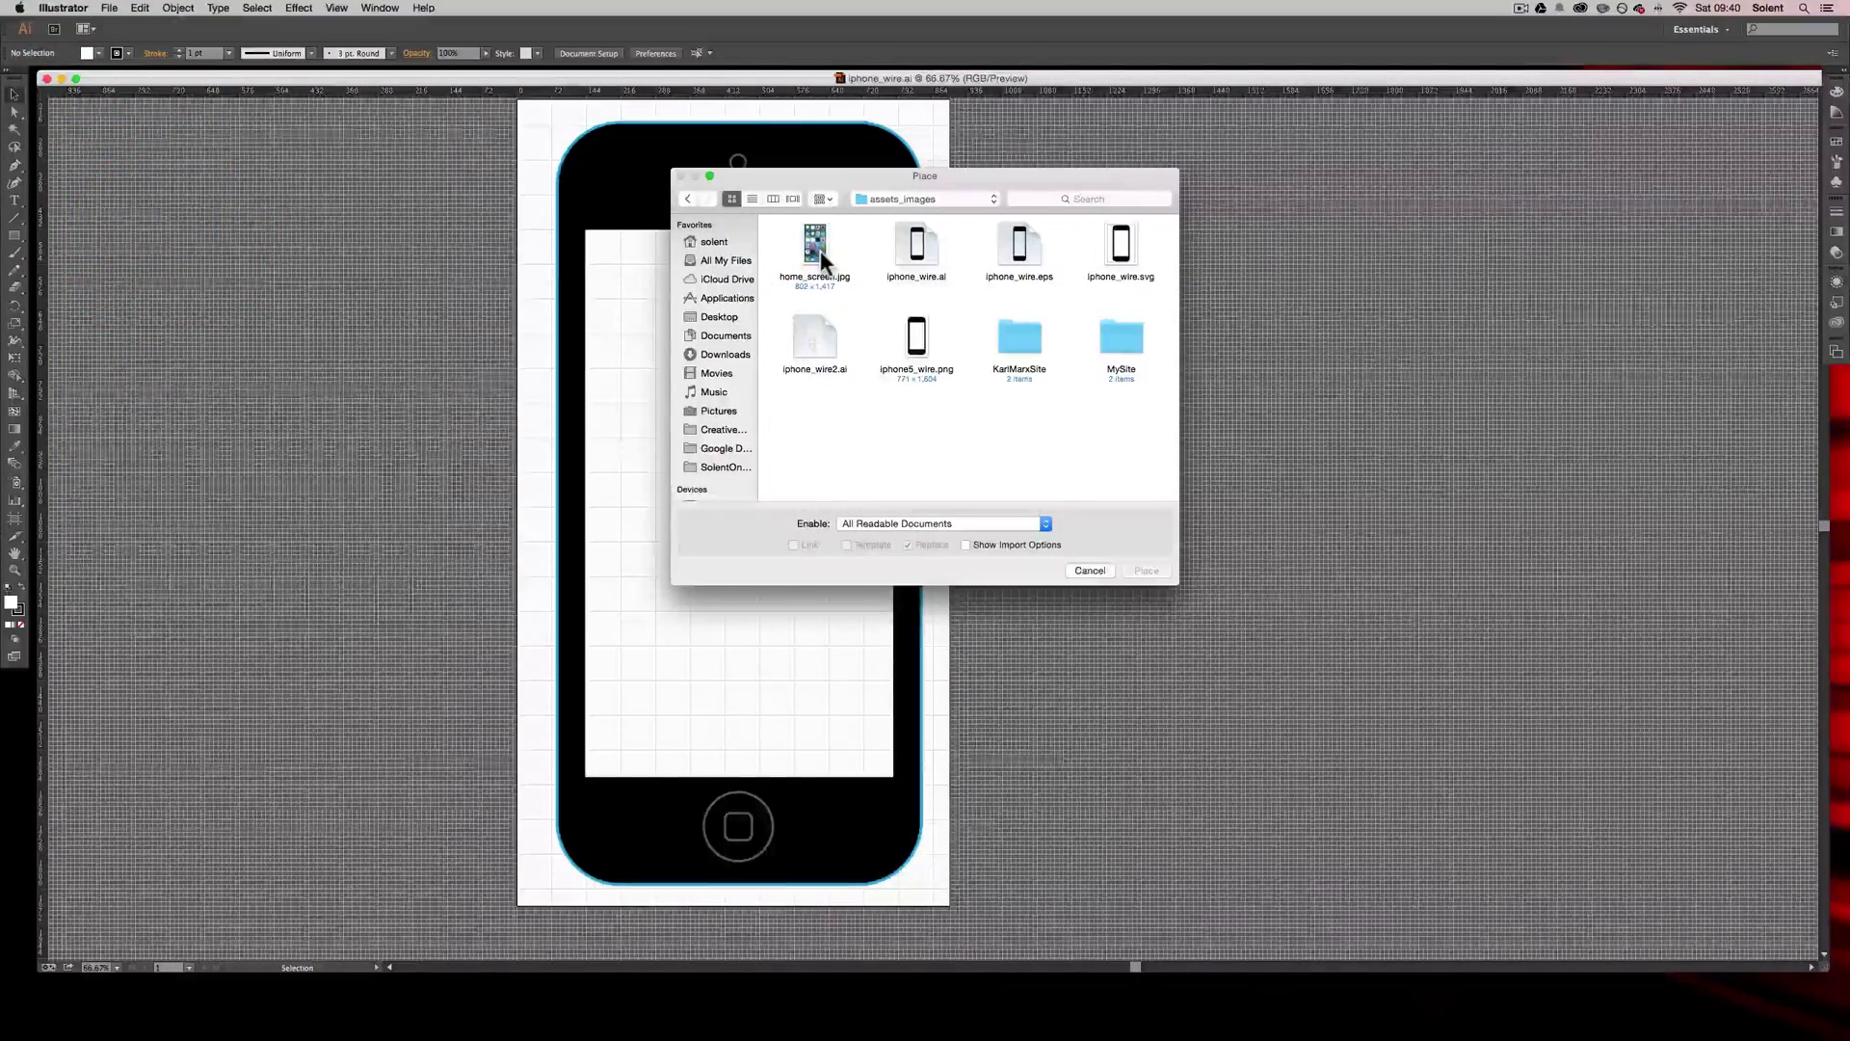
{"action": "left_click", "coordinate": [820, 253]}
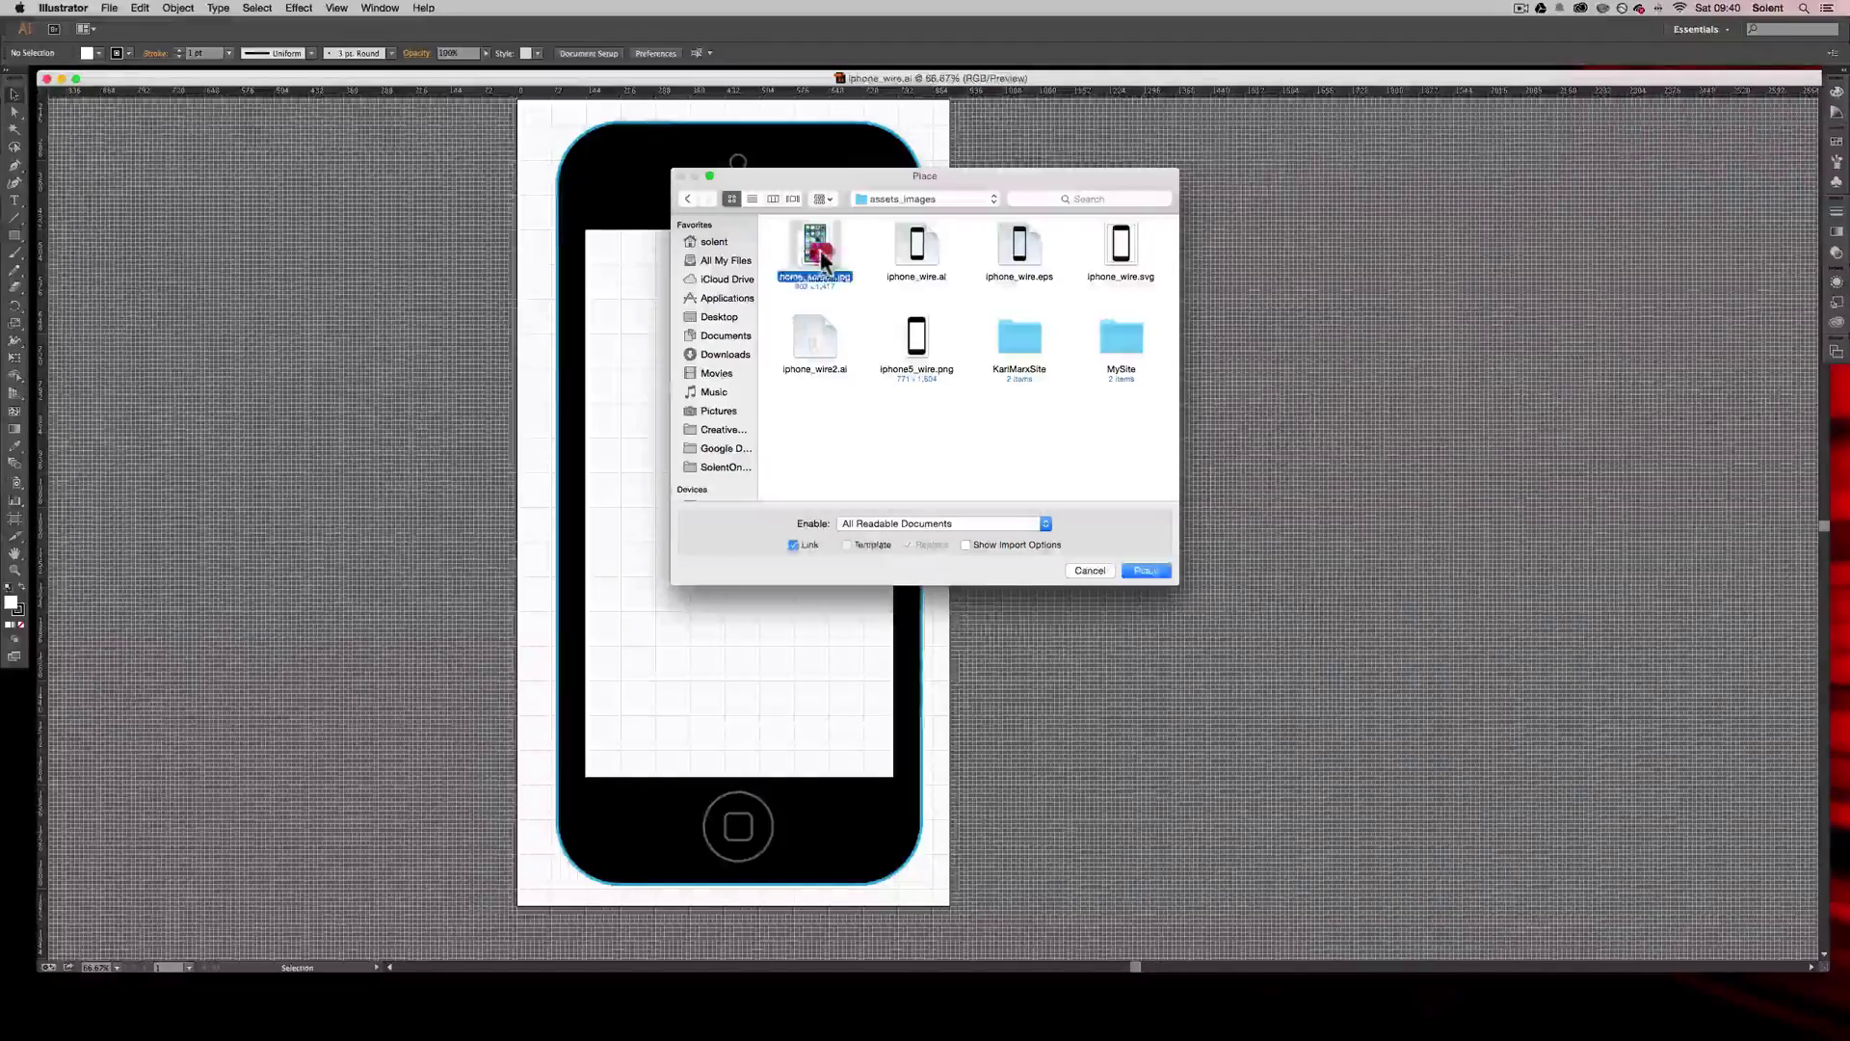
{"action": "left_click", "coordinate": [1152, 571]}
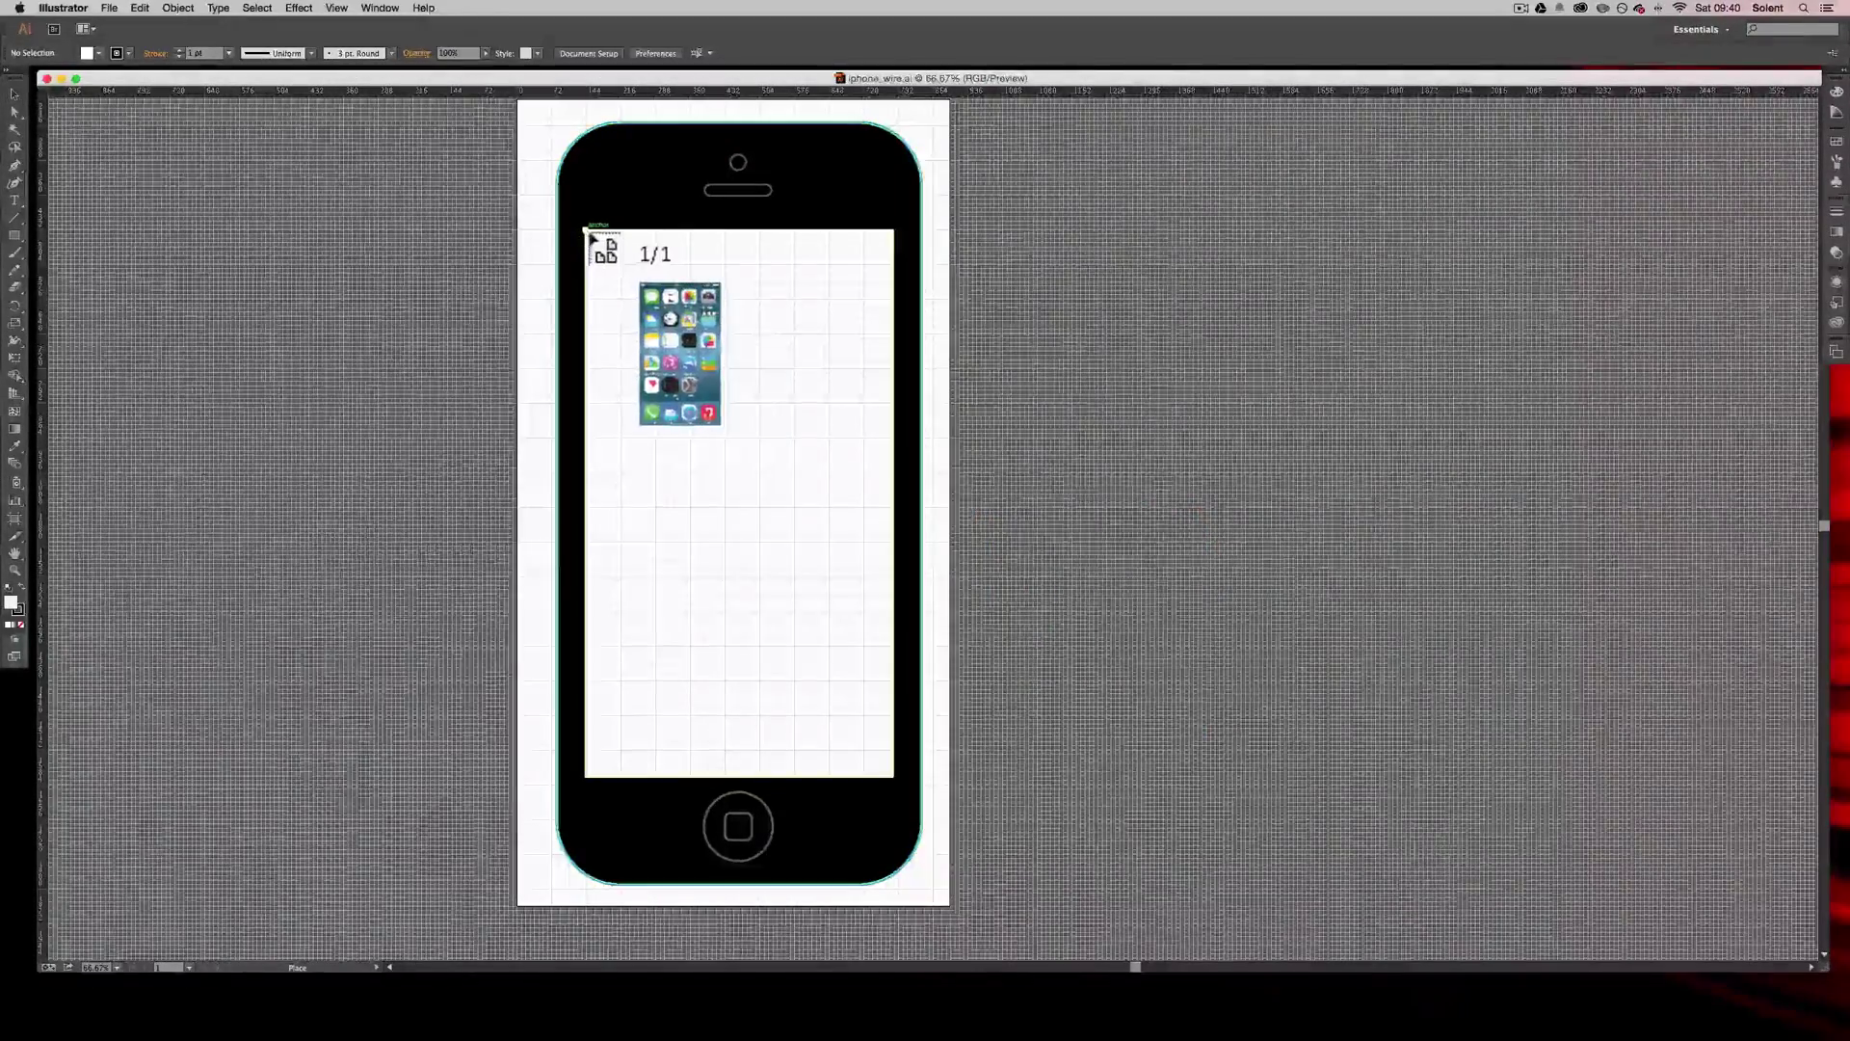
- Drag the image from the screen's top-left corner to fill the phone's screen, then deselect
{"action": "left_click", "coordinate": [618, 265]}
{"action": "left_click_drag", "start_coordinate": [619, 268], "coordinate": [945, 788]}
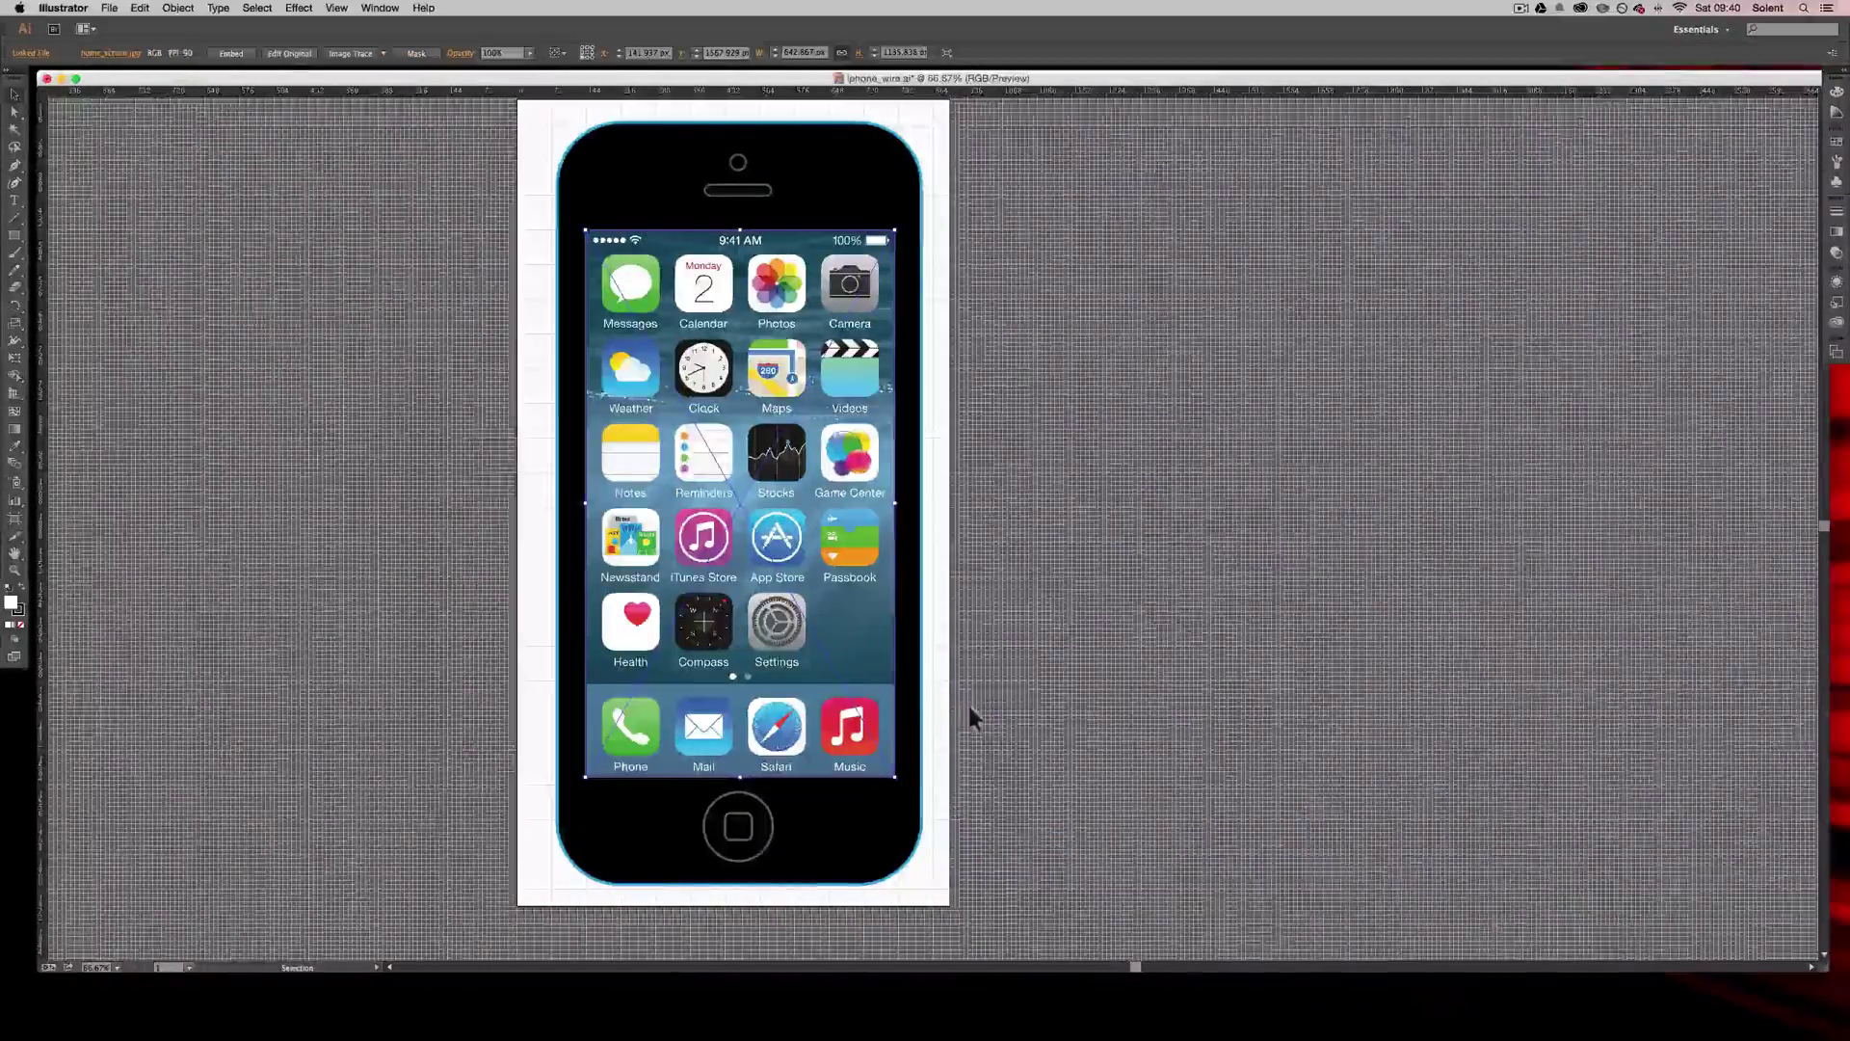
{"action": "left_click", "coordinate": [972, 708]}
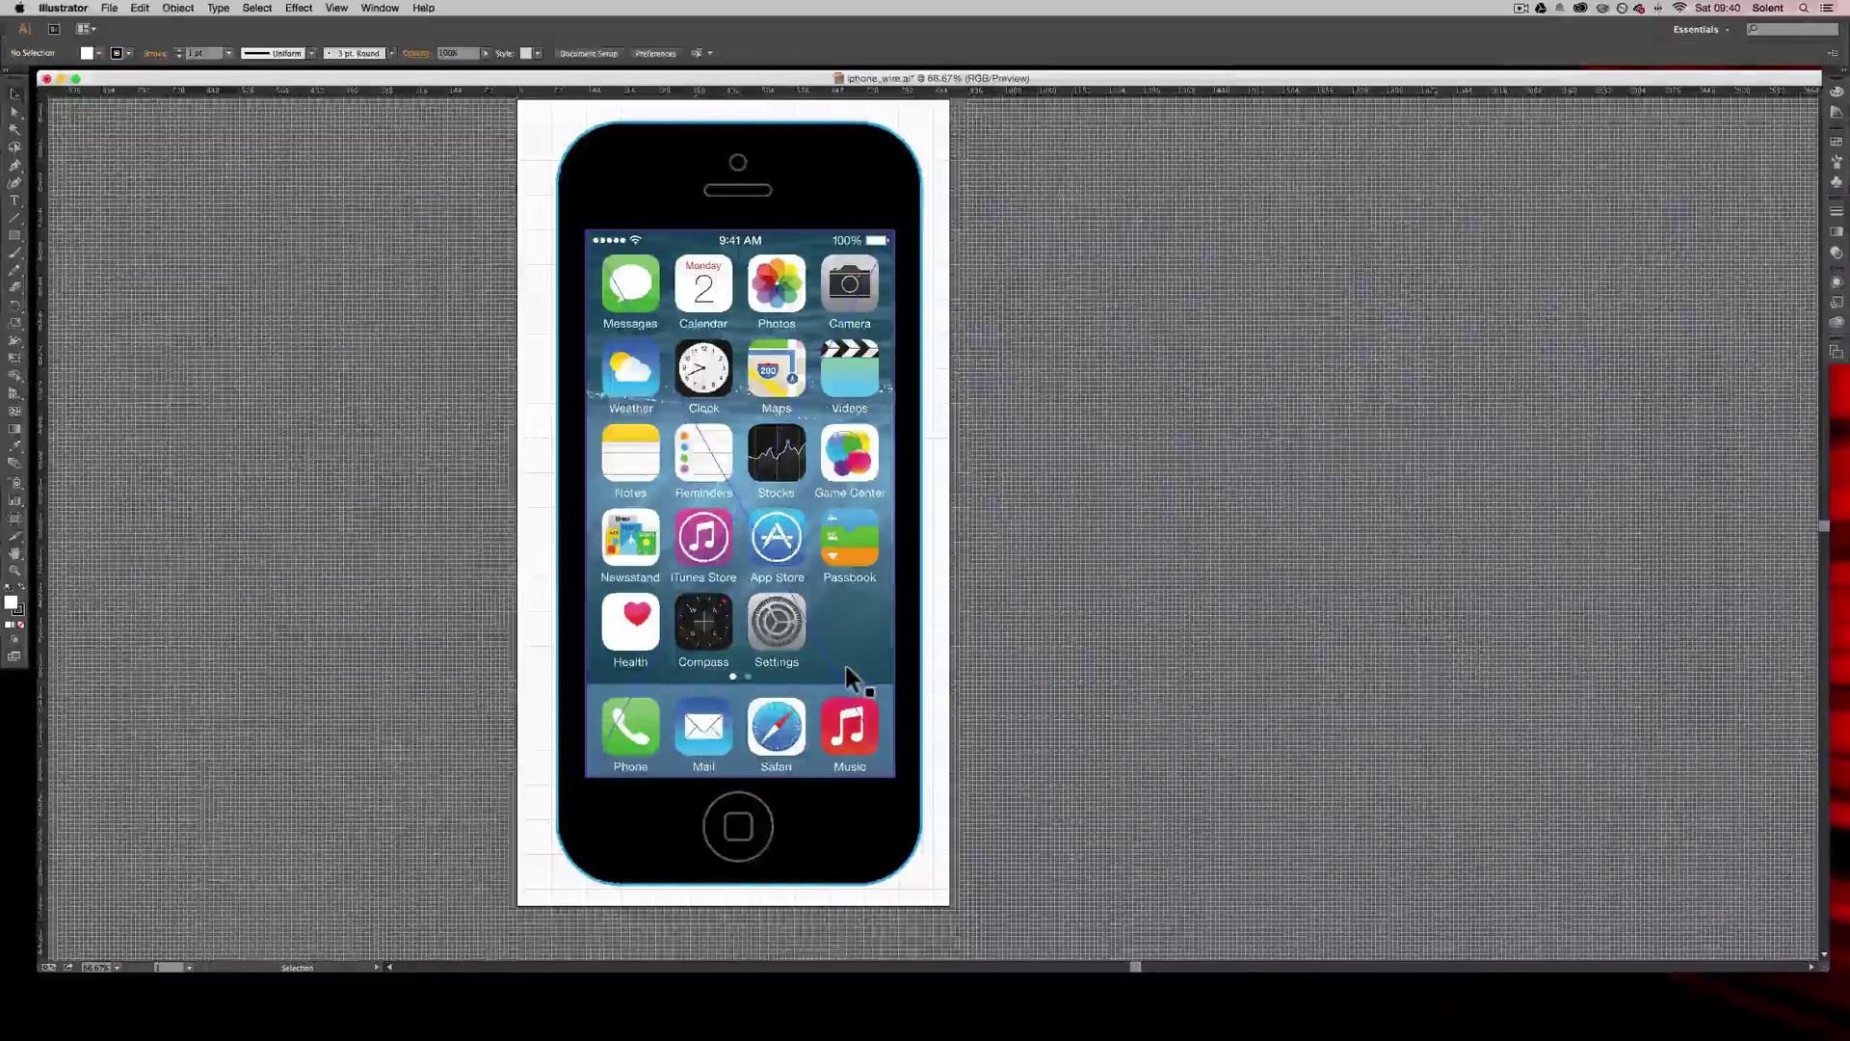
- Marquee-select the home-screen image and every phone part, group them, then deselect
{"action": "left_click", "coordinate": [434, 181]}
{"action": "left_click_drag", "start_coordinate": [554, 237], "coordinate": [997, 824]}
{"action": "scroll", "coordinate": [973, 730], "scroll_direction": "up", "scroll_amount": 2}
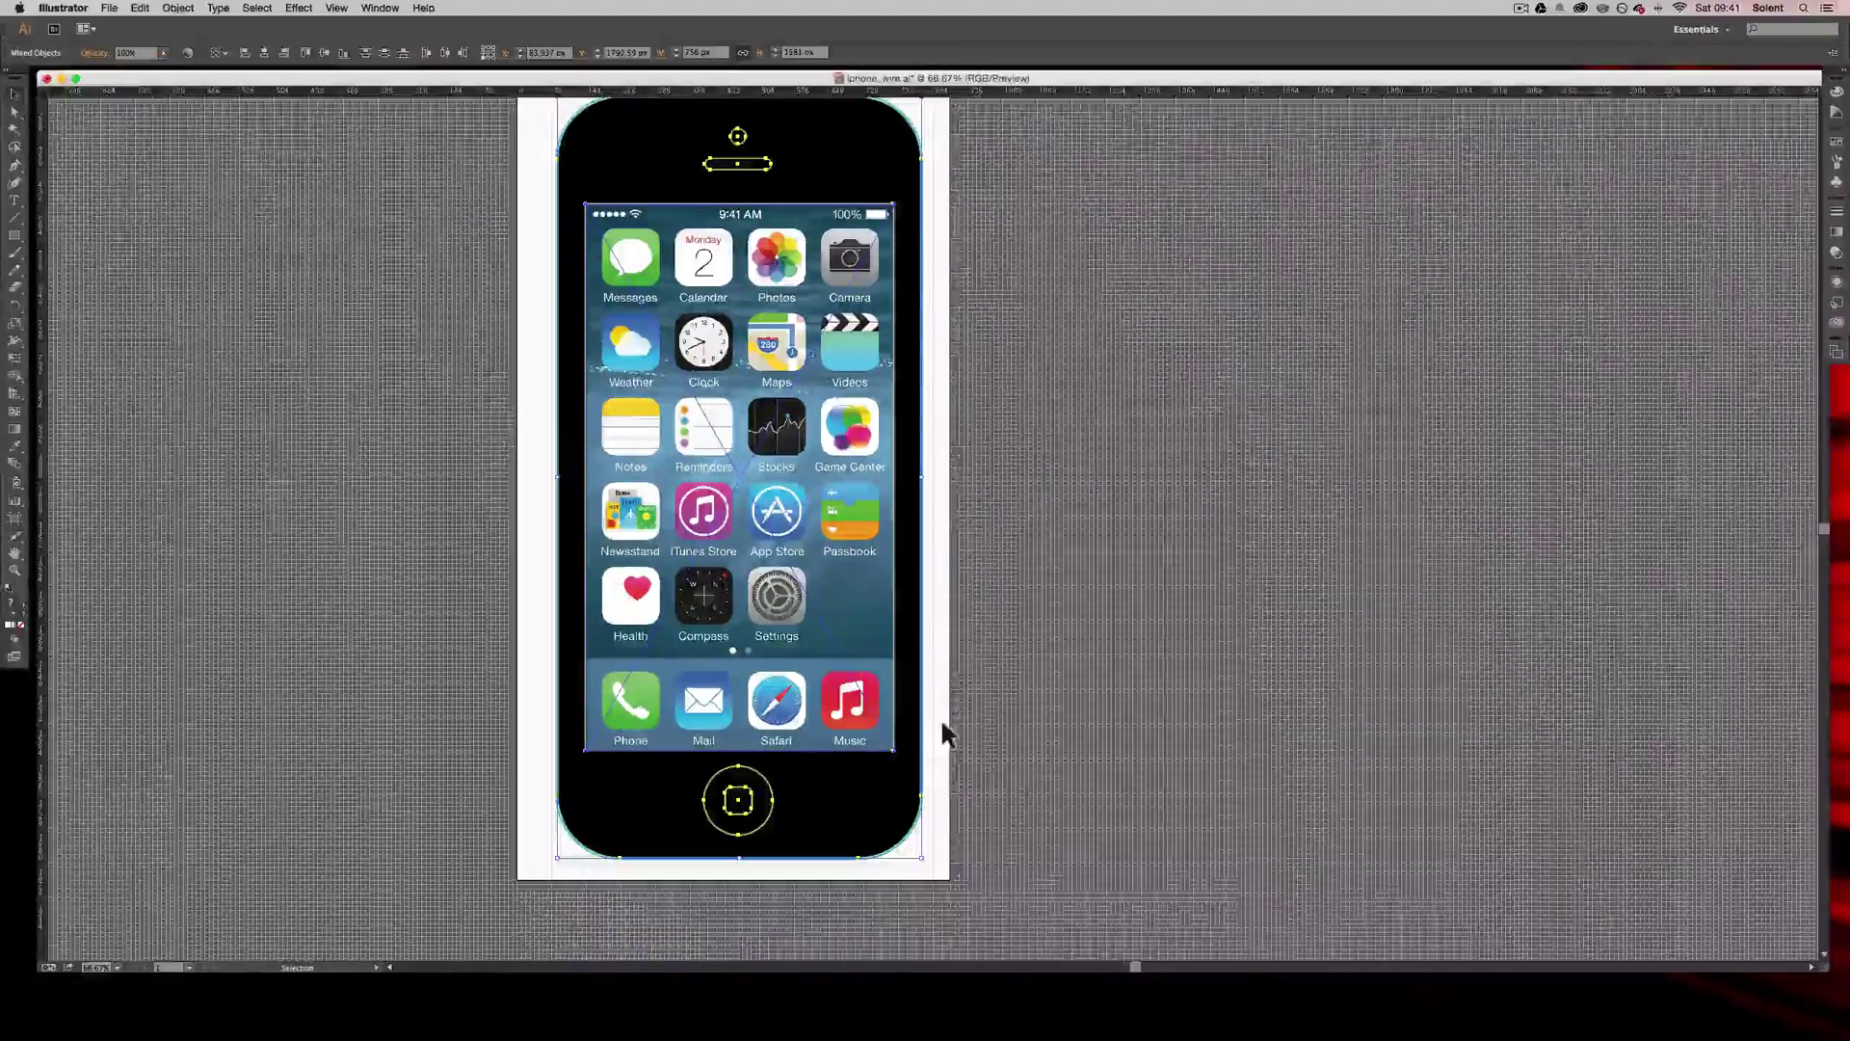
{"action": "right_click", "coordinate": [834, 688]}
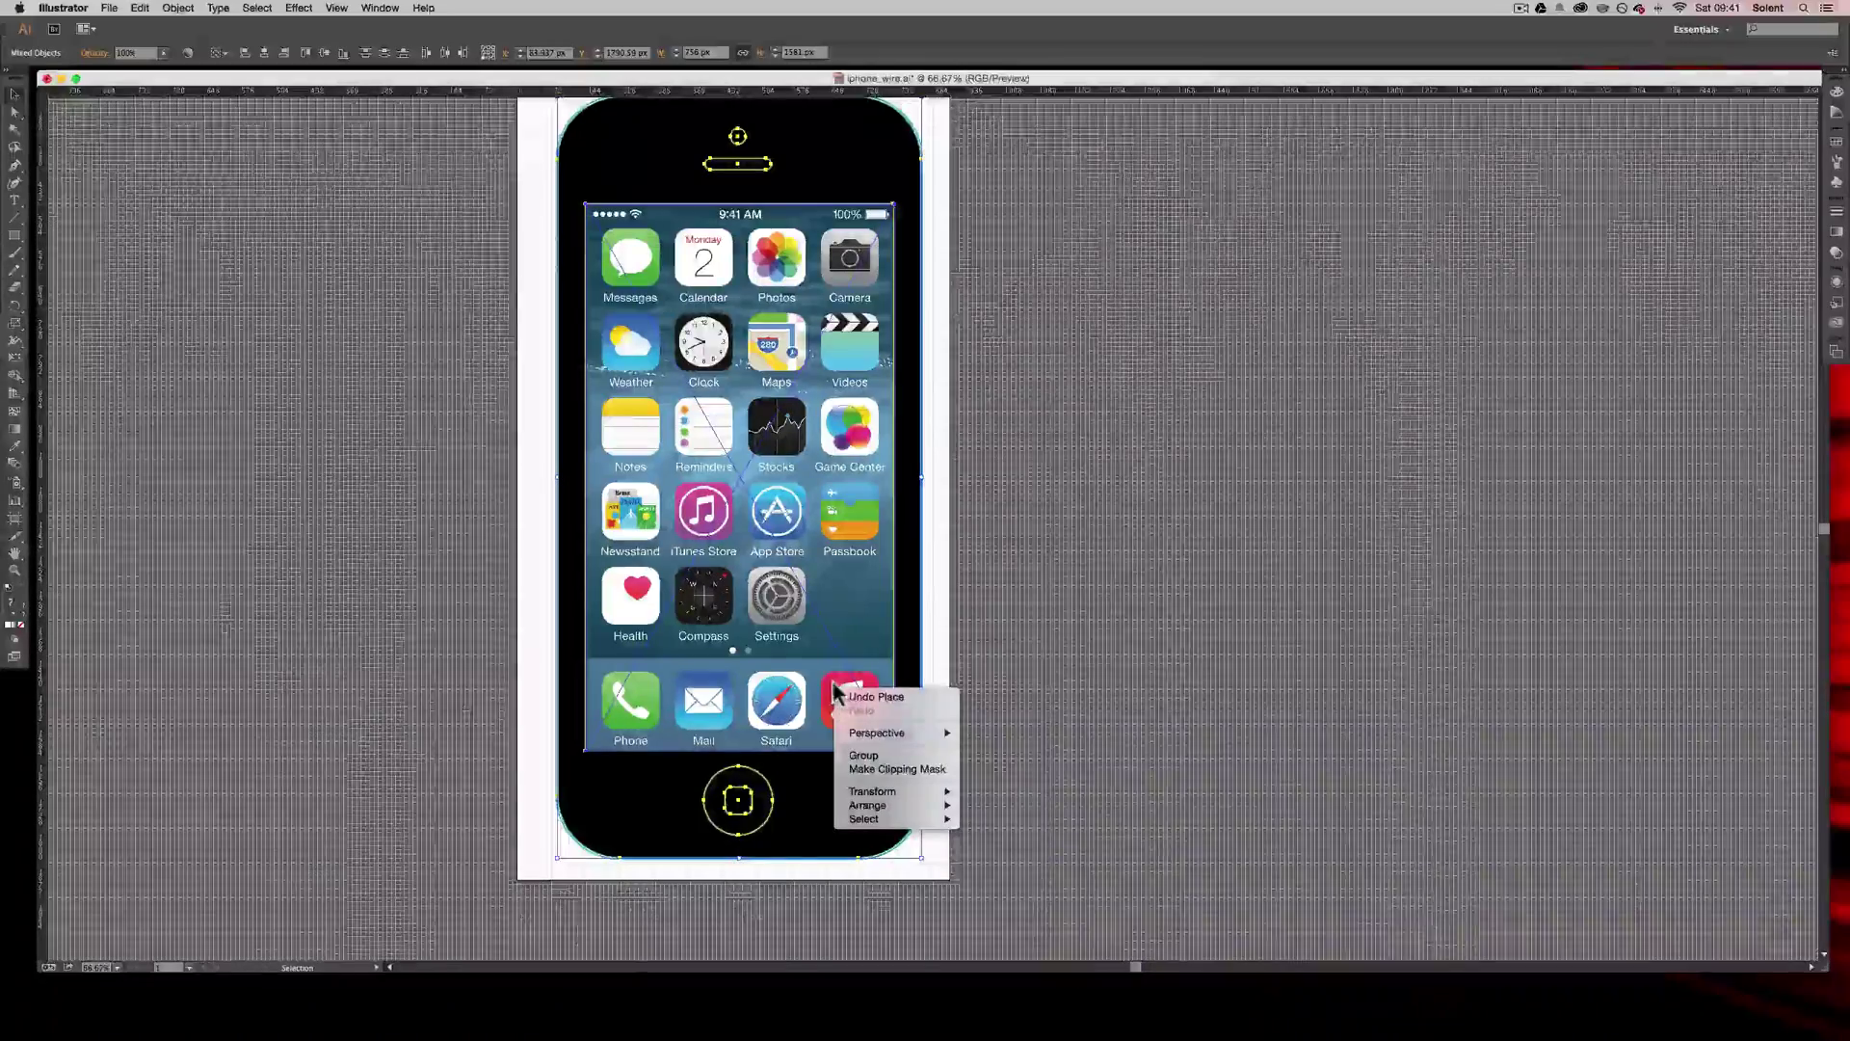
{"action": "left_click", "coordinate": [867, 756]}
{"action": "left_click", "coordinate": [975, 719]}
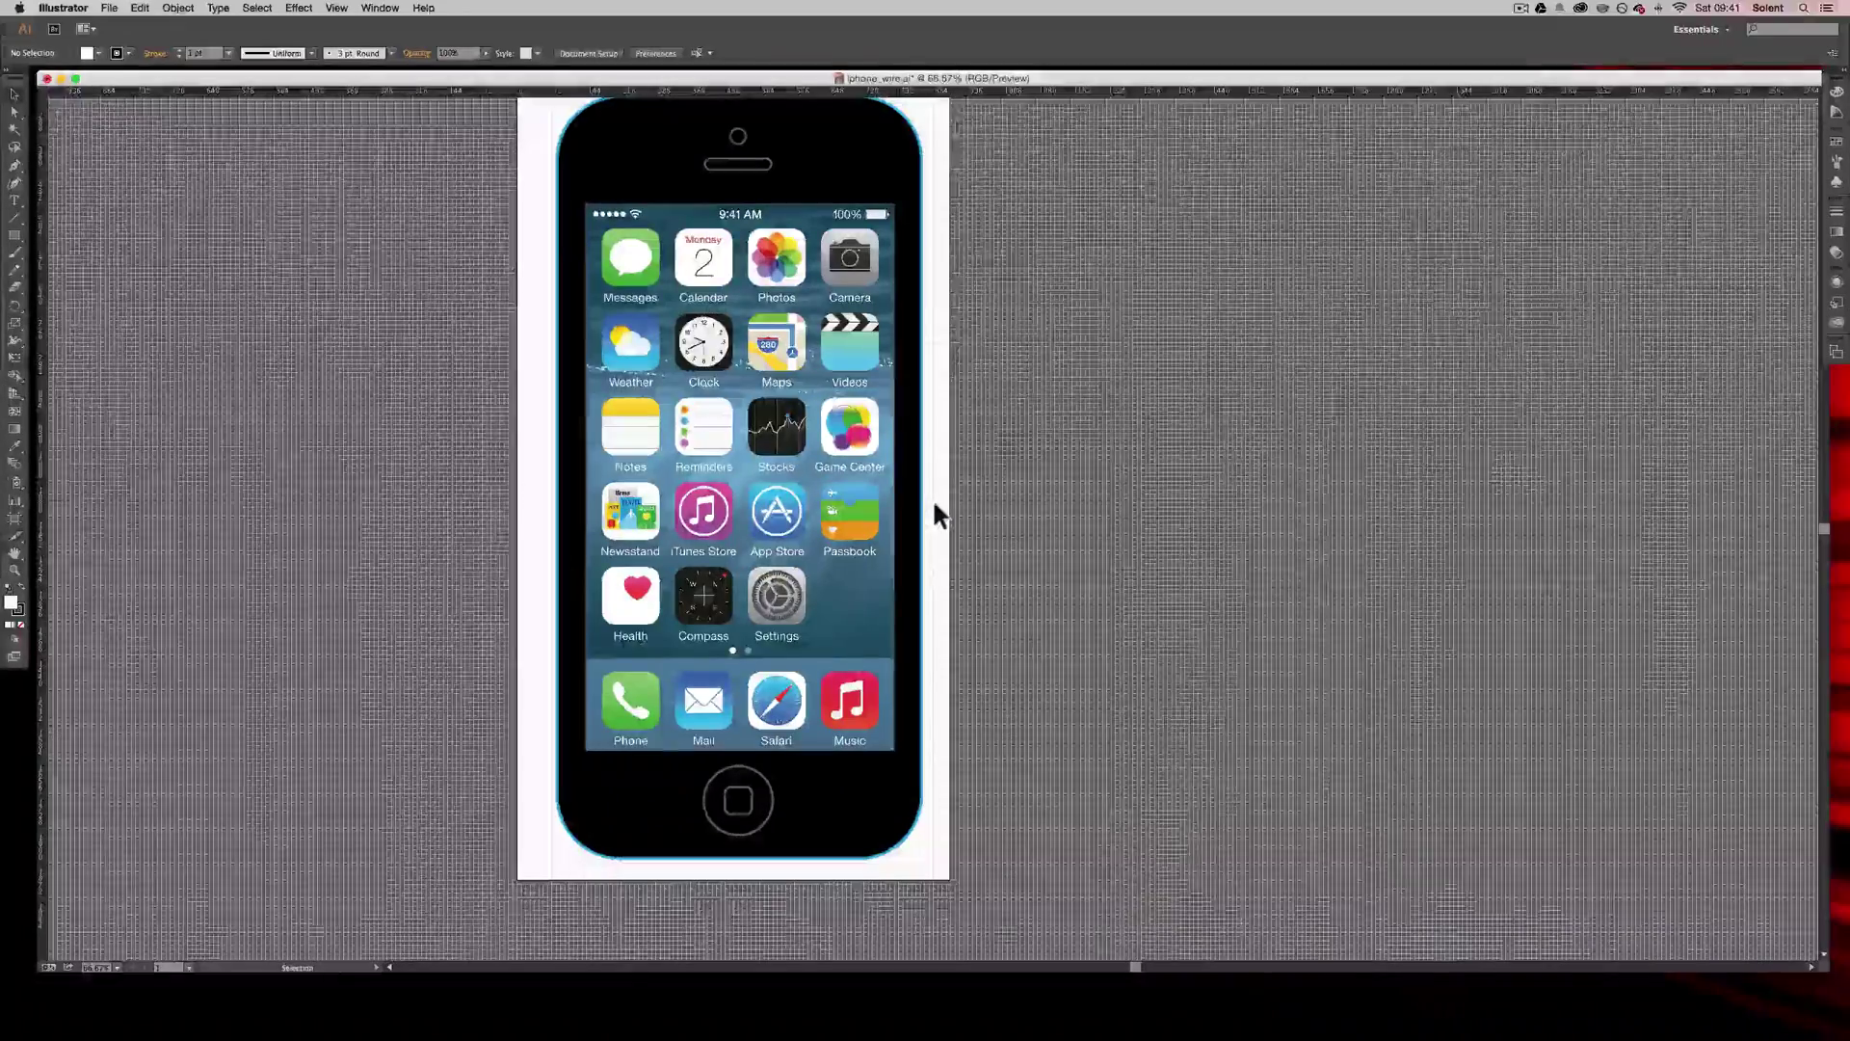
{"action": "scroll", "coordinate": [933, 497], "scroll_direction": "up", "scroll_amount": 2}
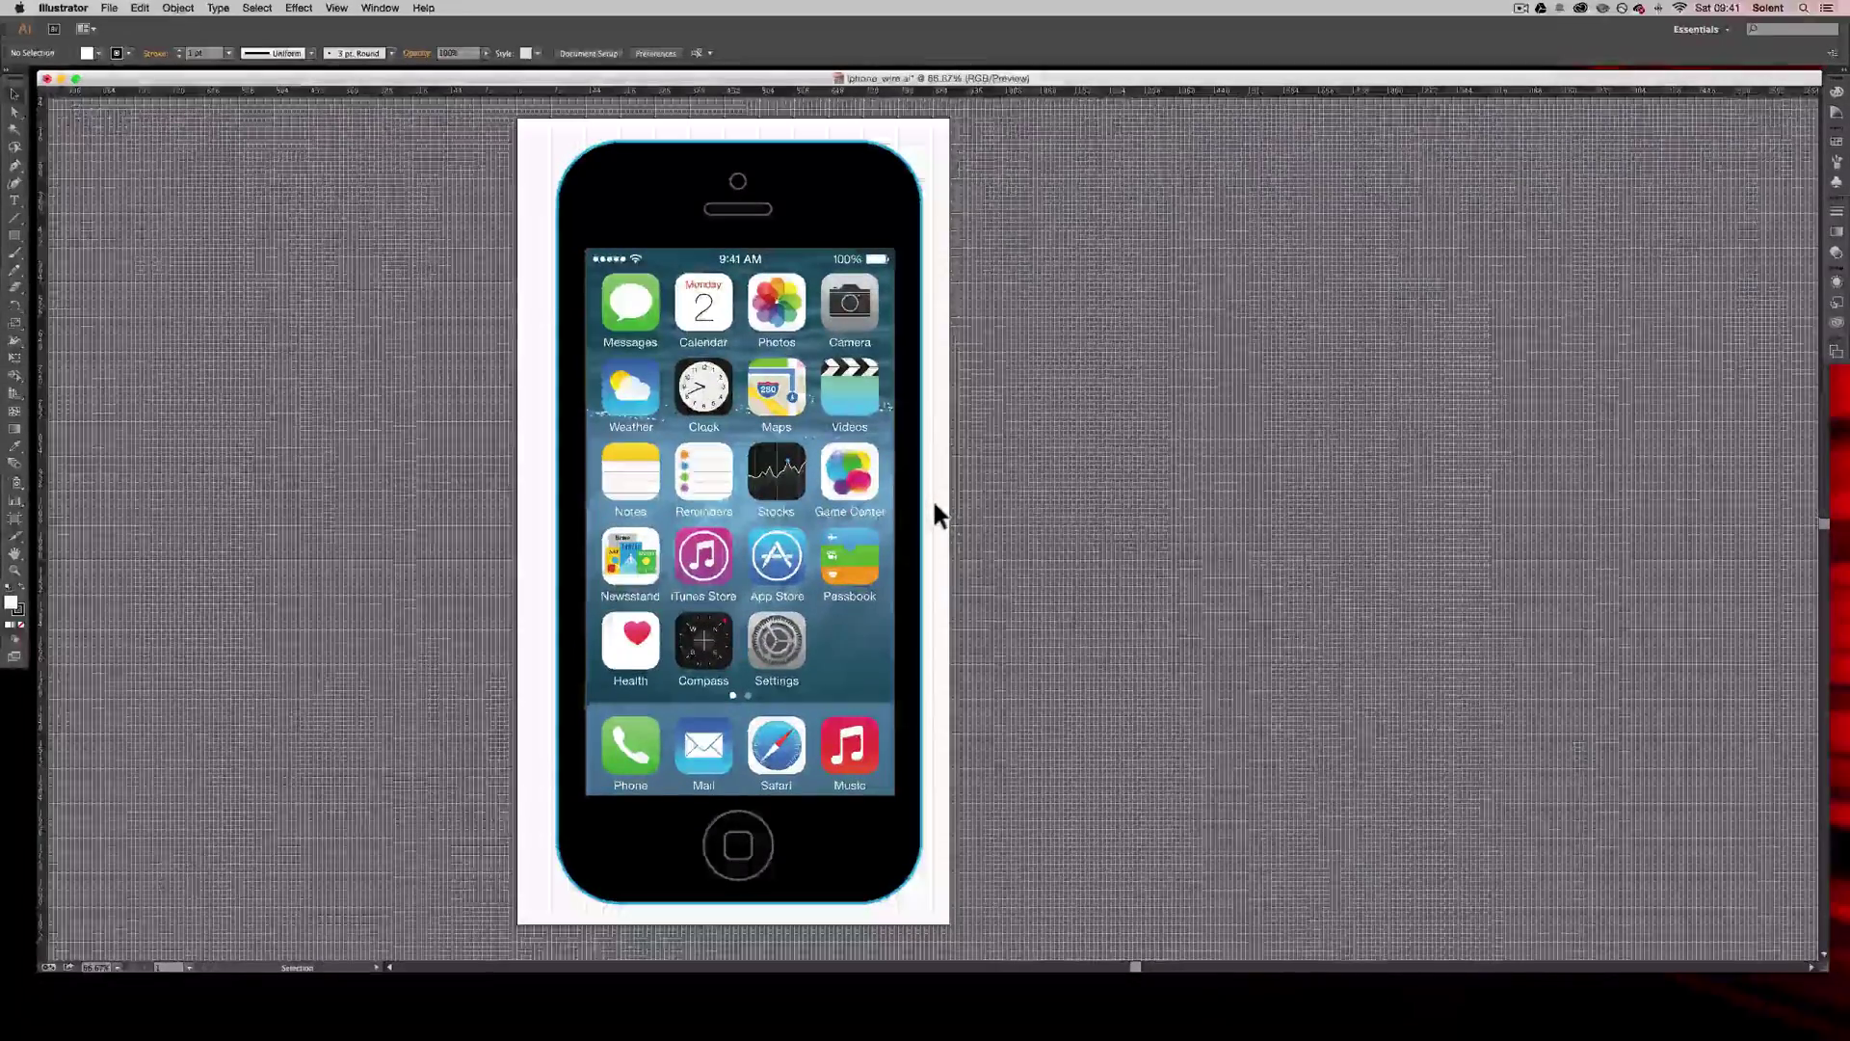
- Stretch the artboard's left and right edges far out past the phone, then reselect the phone group
{"action": "left_click", "coordinate": [17, 519]}
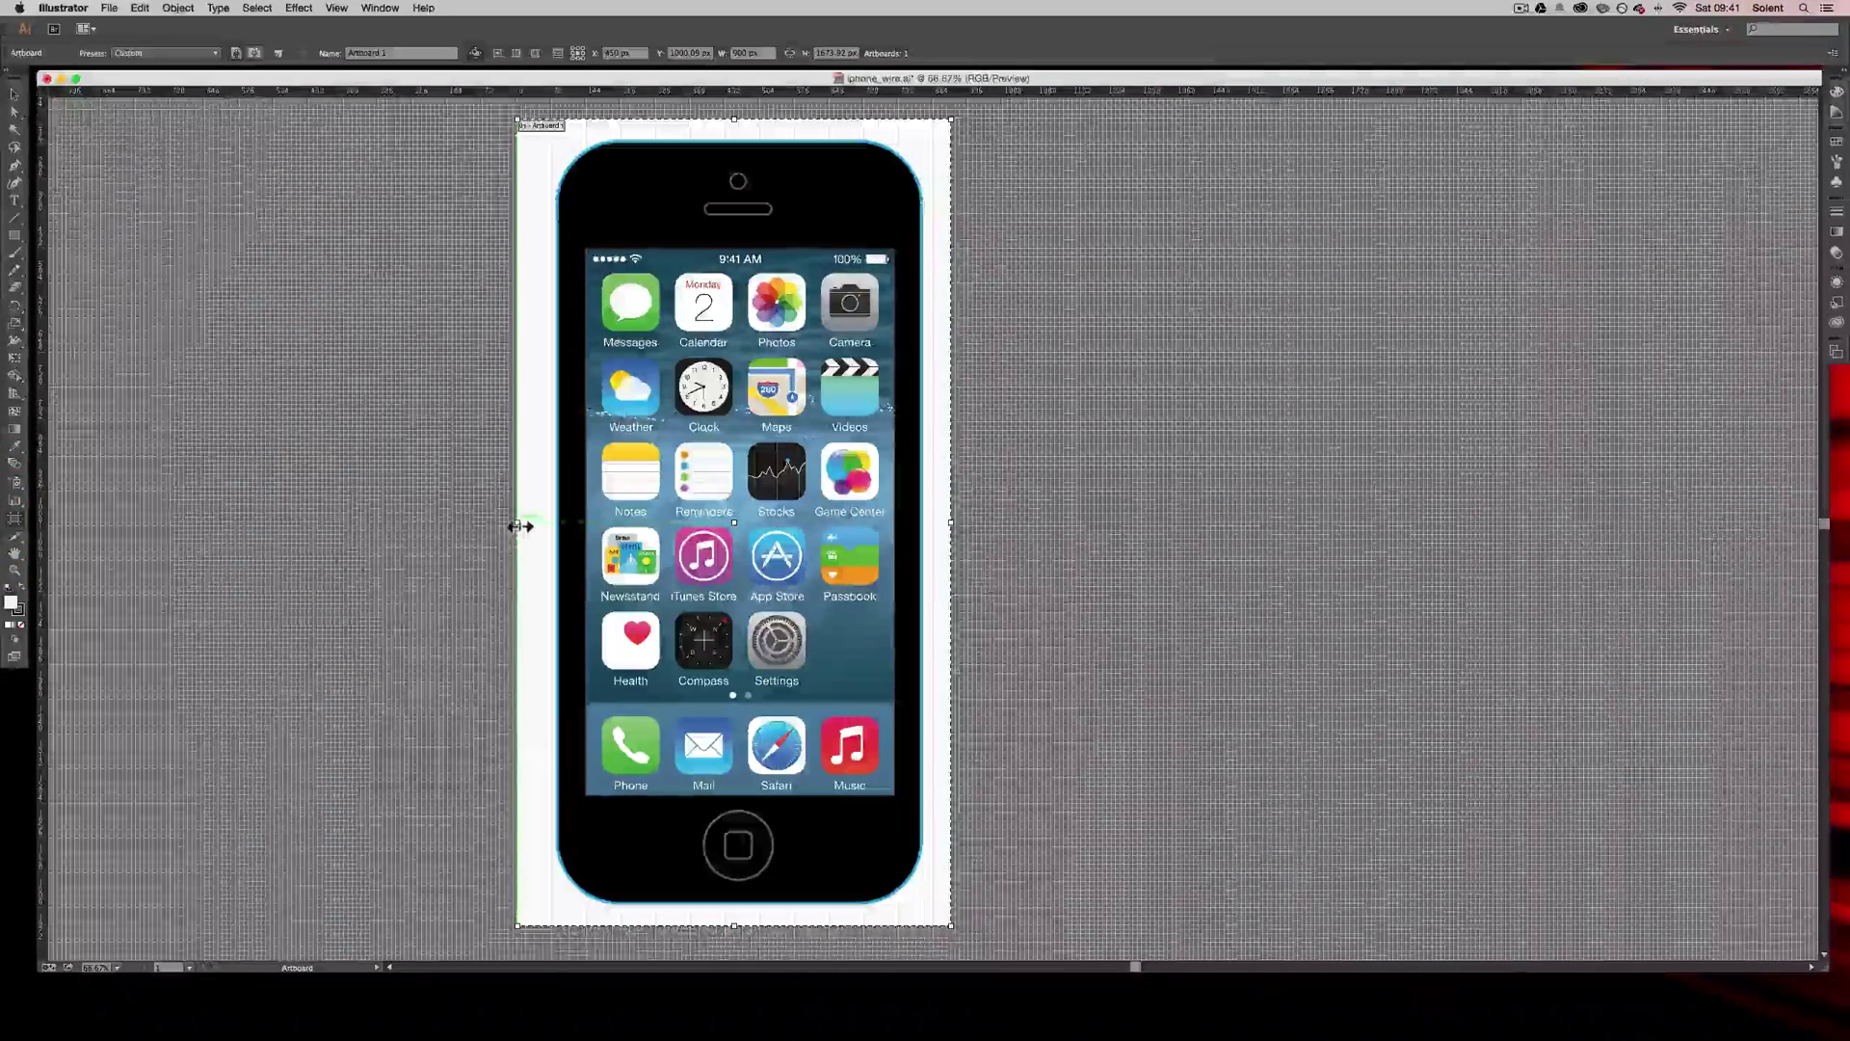
{"action": "left_click_drag", "start_coordinate": [518, 532], "coordinate": [119, 500]}
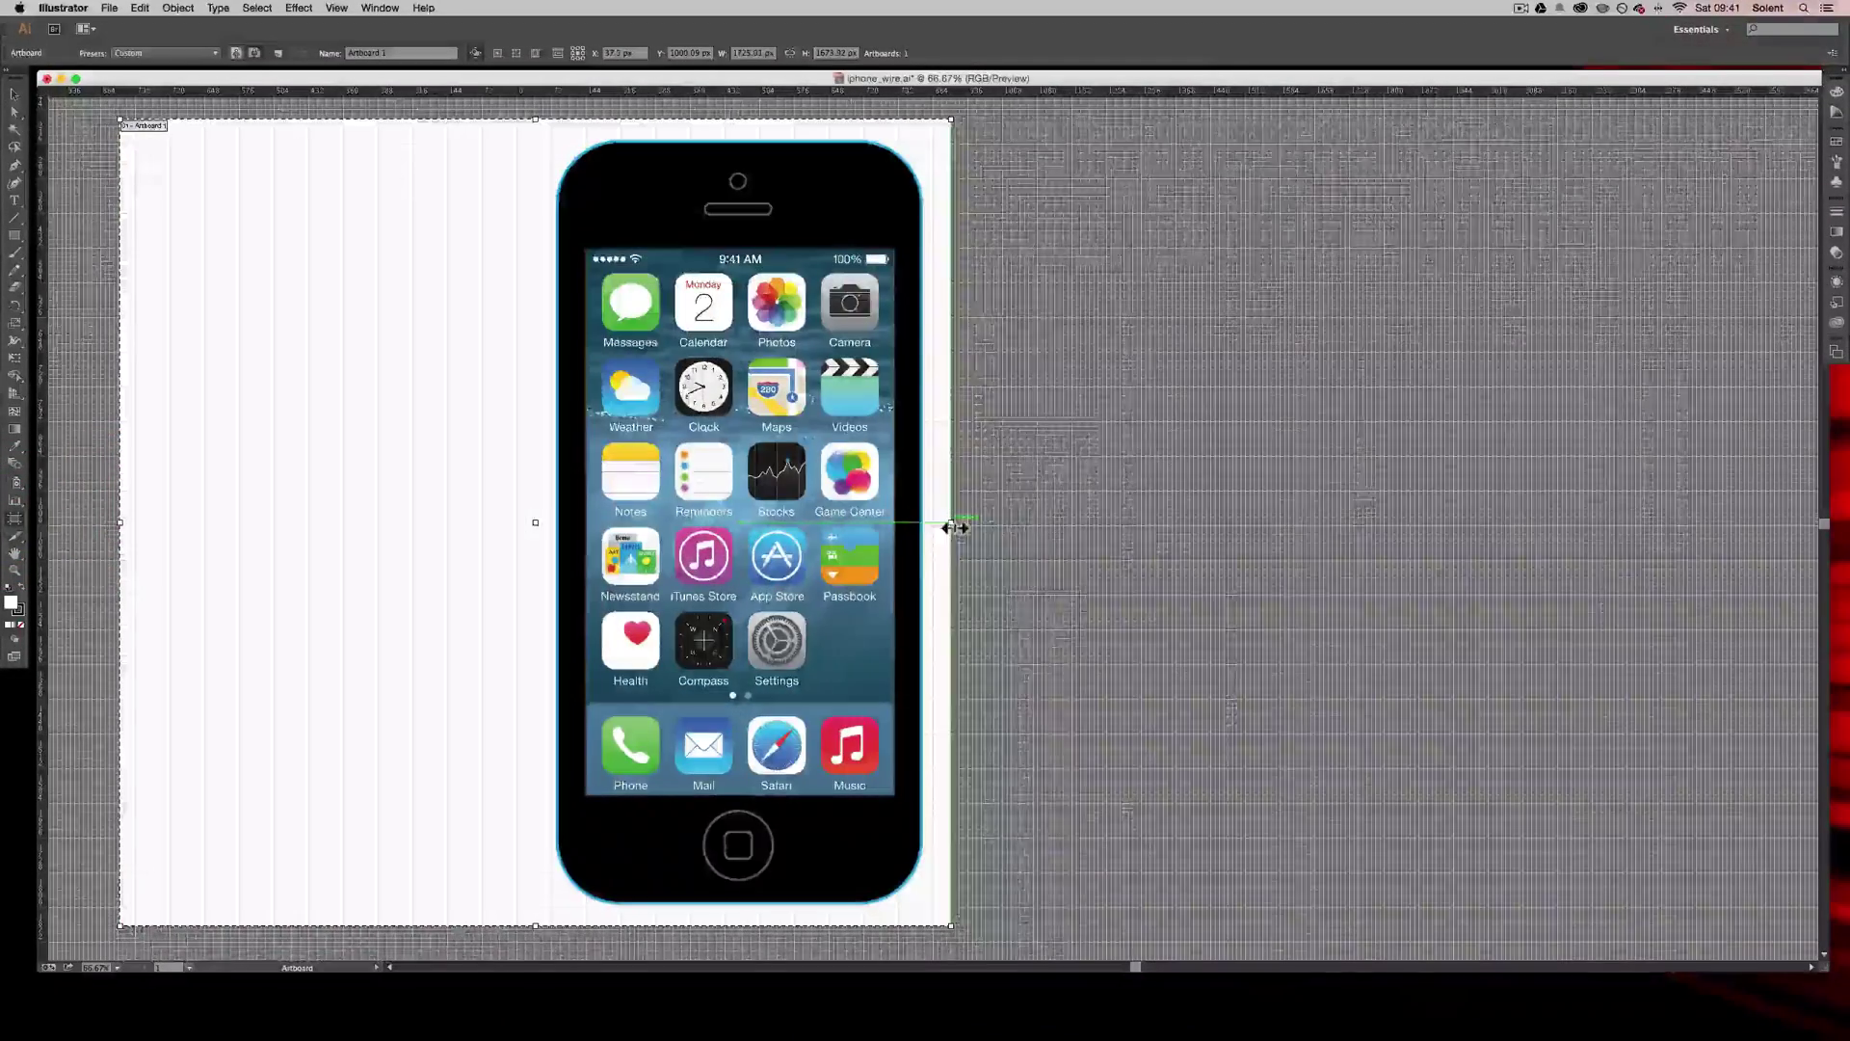
{"action": "left_click_drag", "start_coordinate": [951, 522], "coordinate": [1546, 532]}
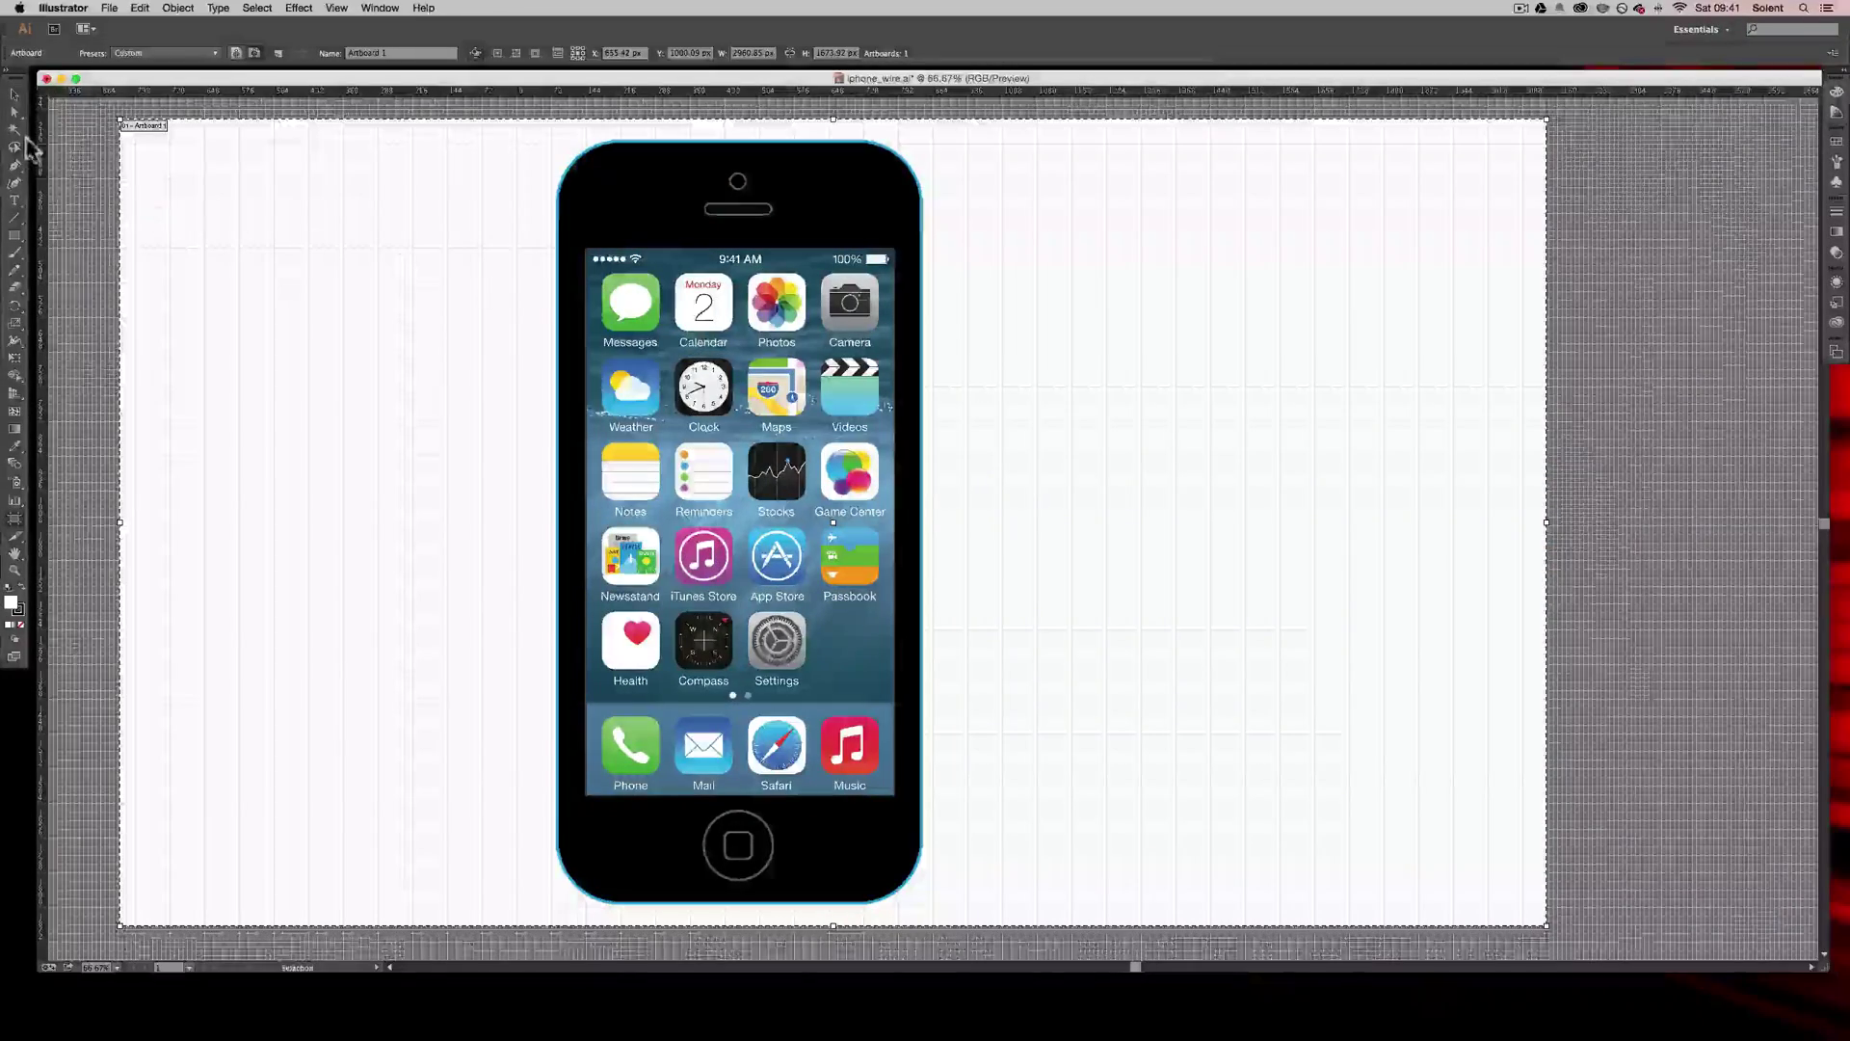
{"action": "left_click", "coordinate": [15, 94]}
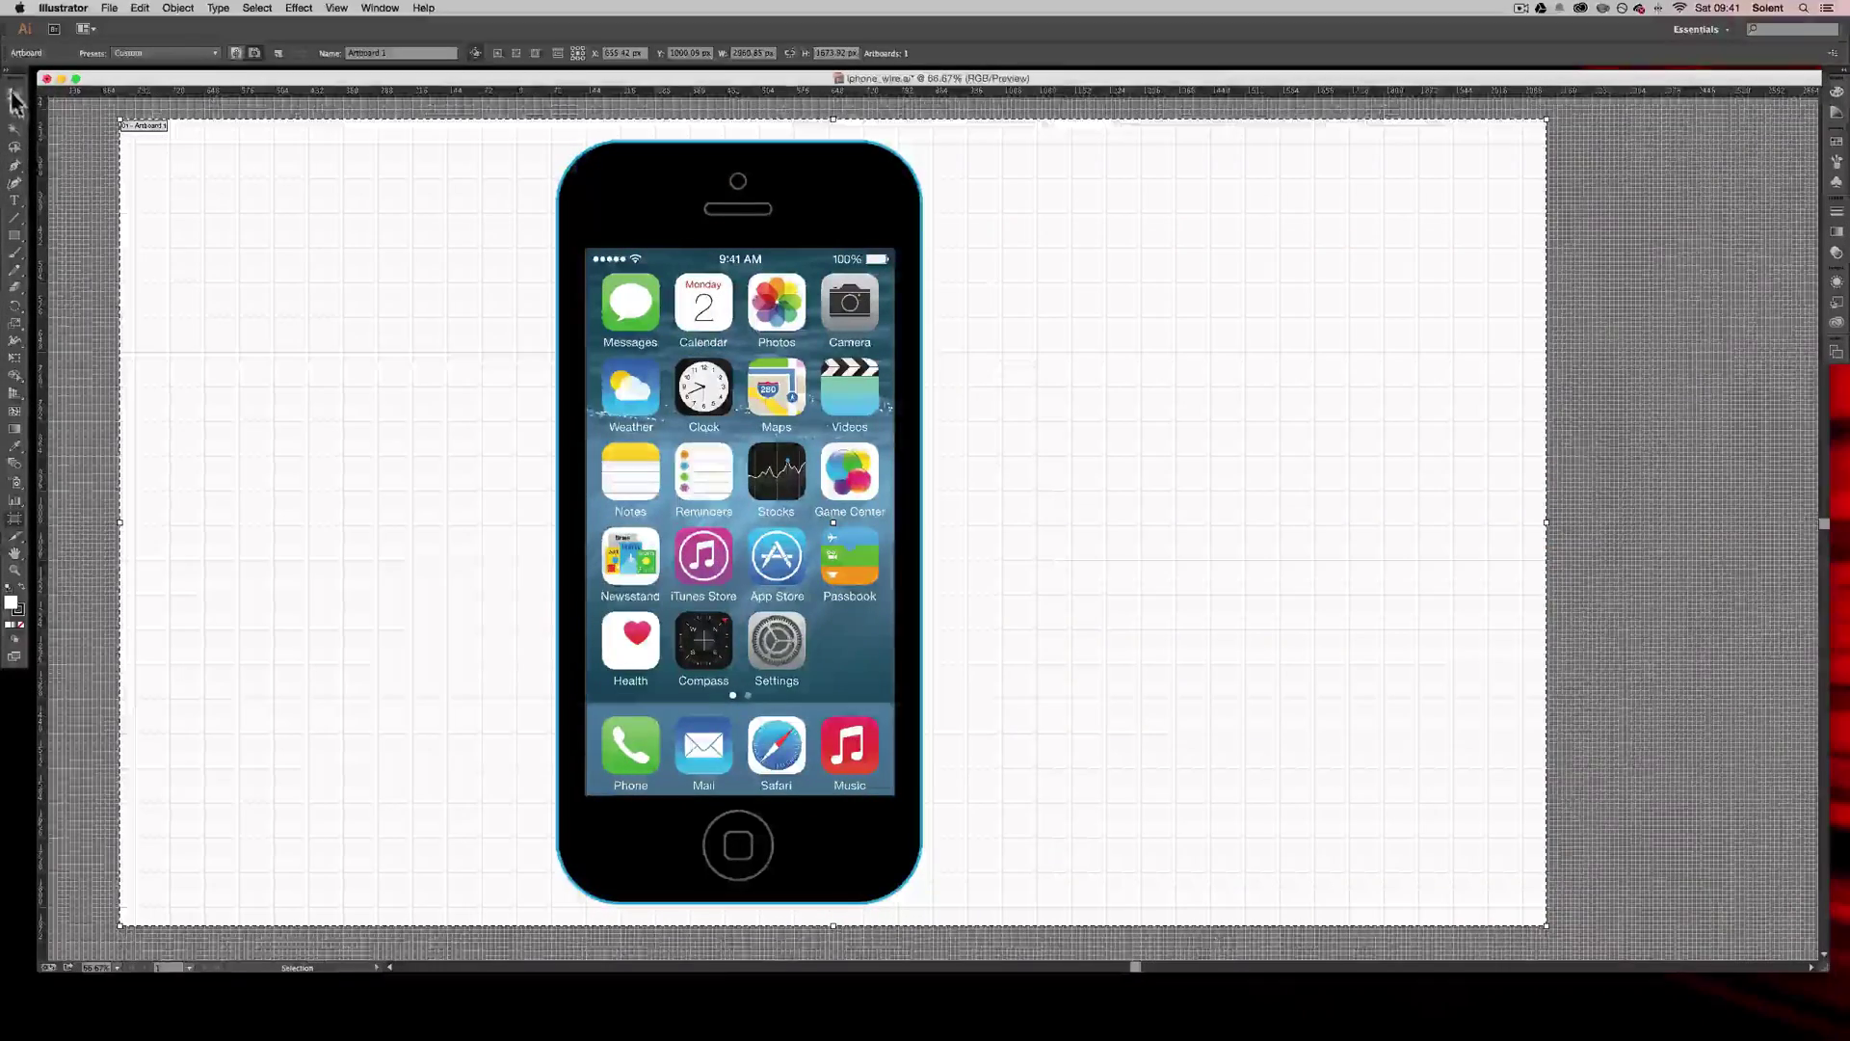
{"action": "left_click", "coordinate": [632, 232]}
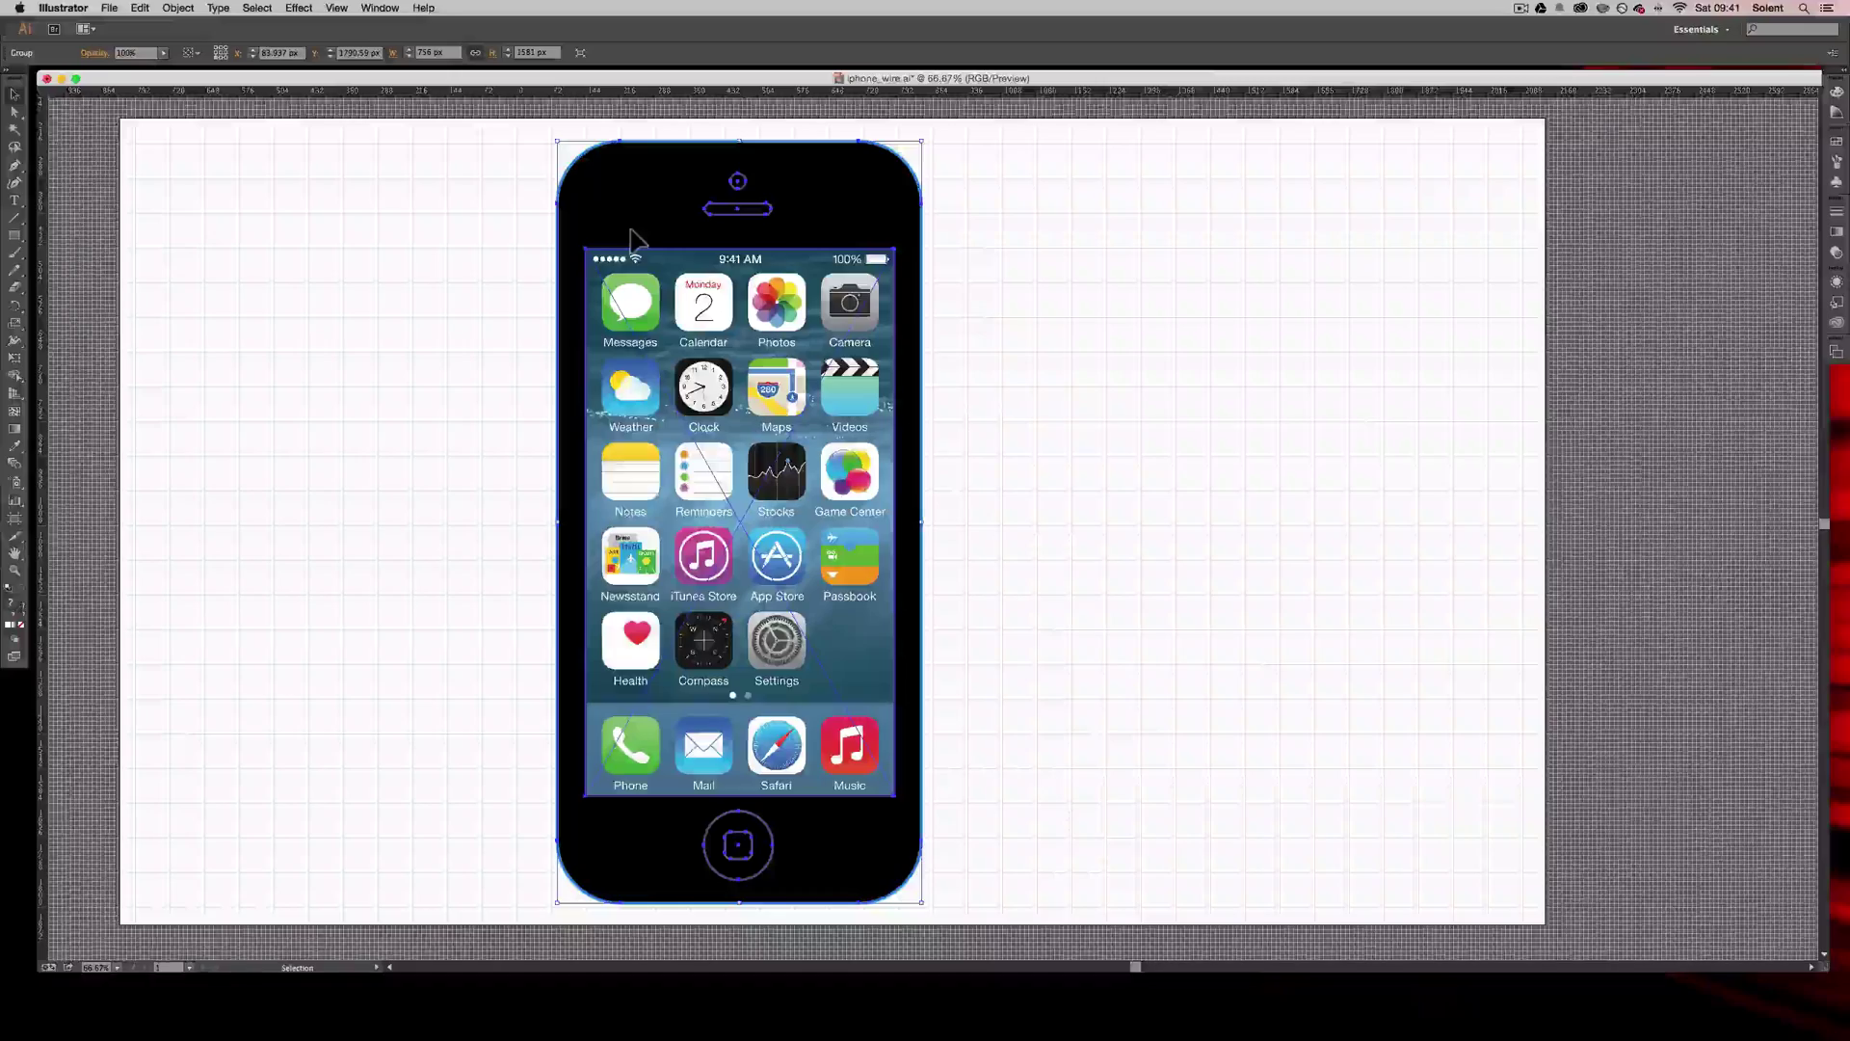
- Apply Effect > 3D > Extrude & Bevel to the phone group with Preview turned on
{"action": "left_click", "coordinate": [299, 8]}
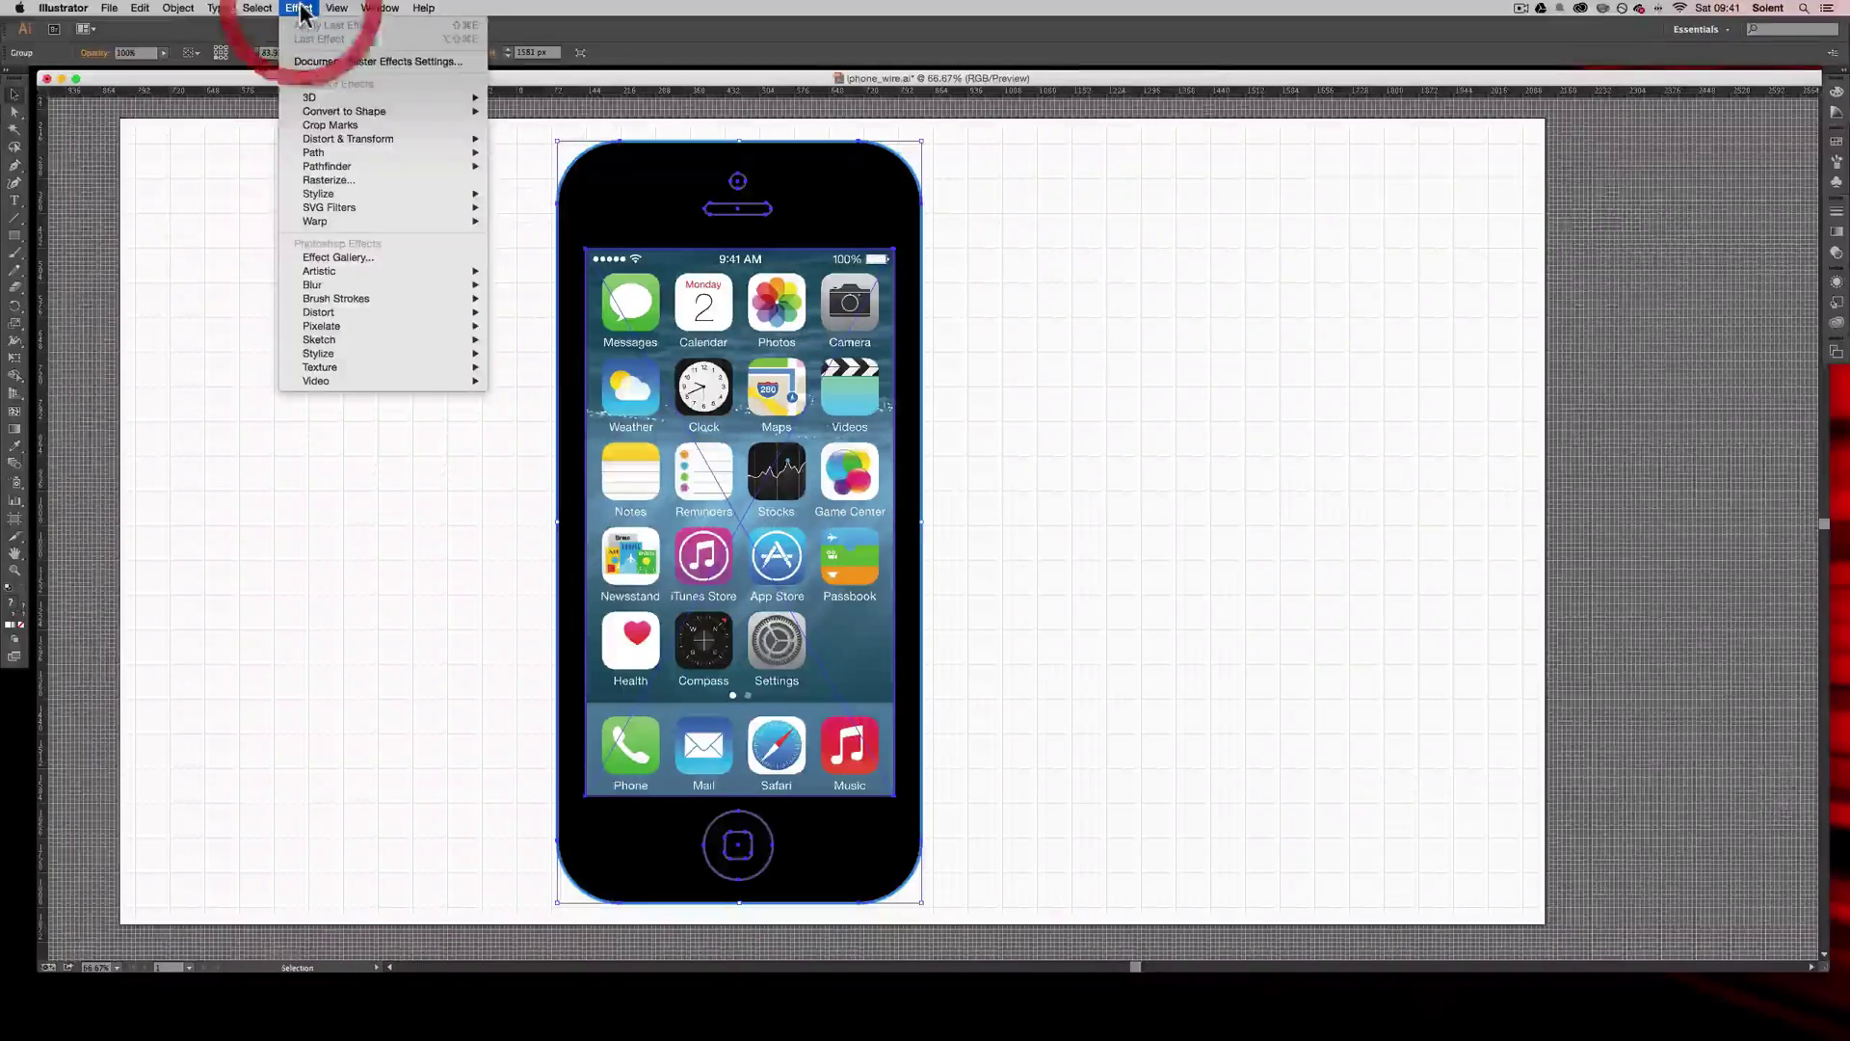
{"action": "mouse_move", "coordinate": [347, 101]}
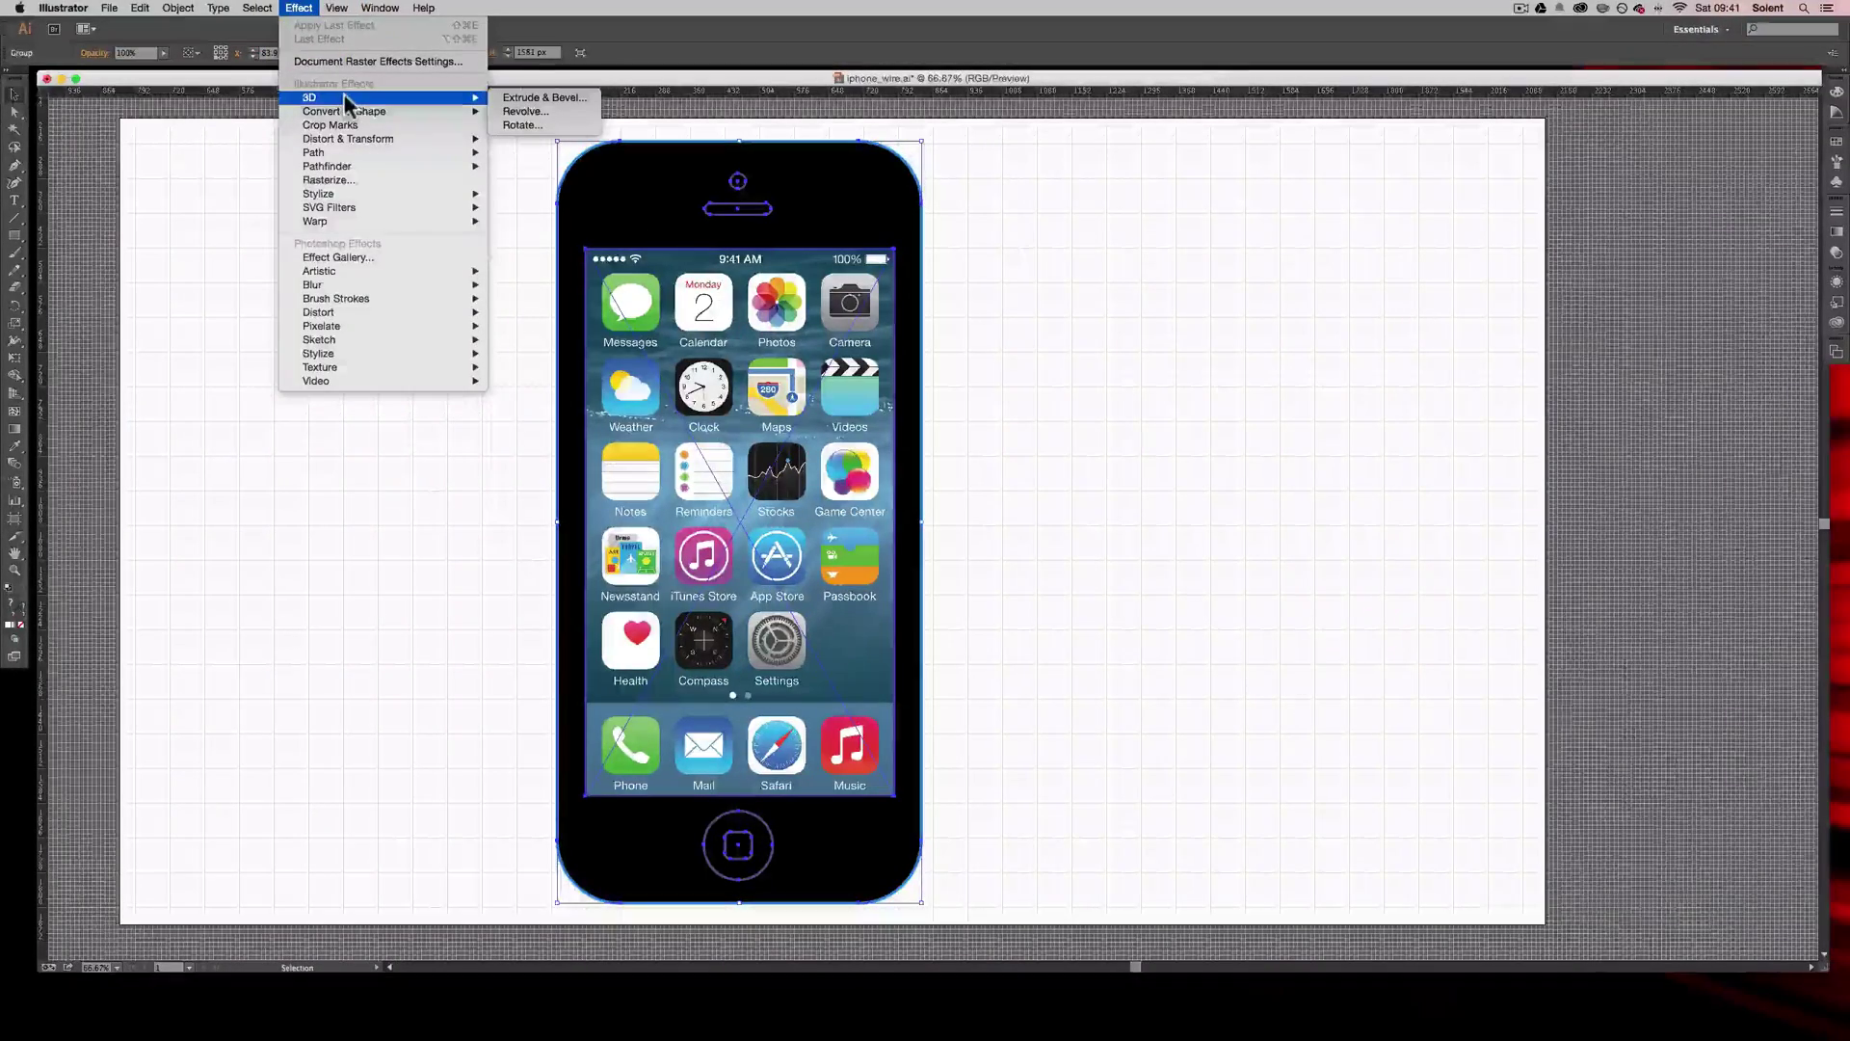
{"action": "left_click", "coordinate": [537, 98]}
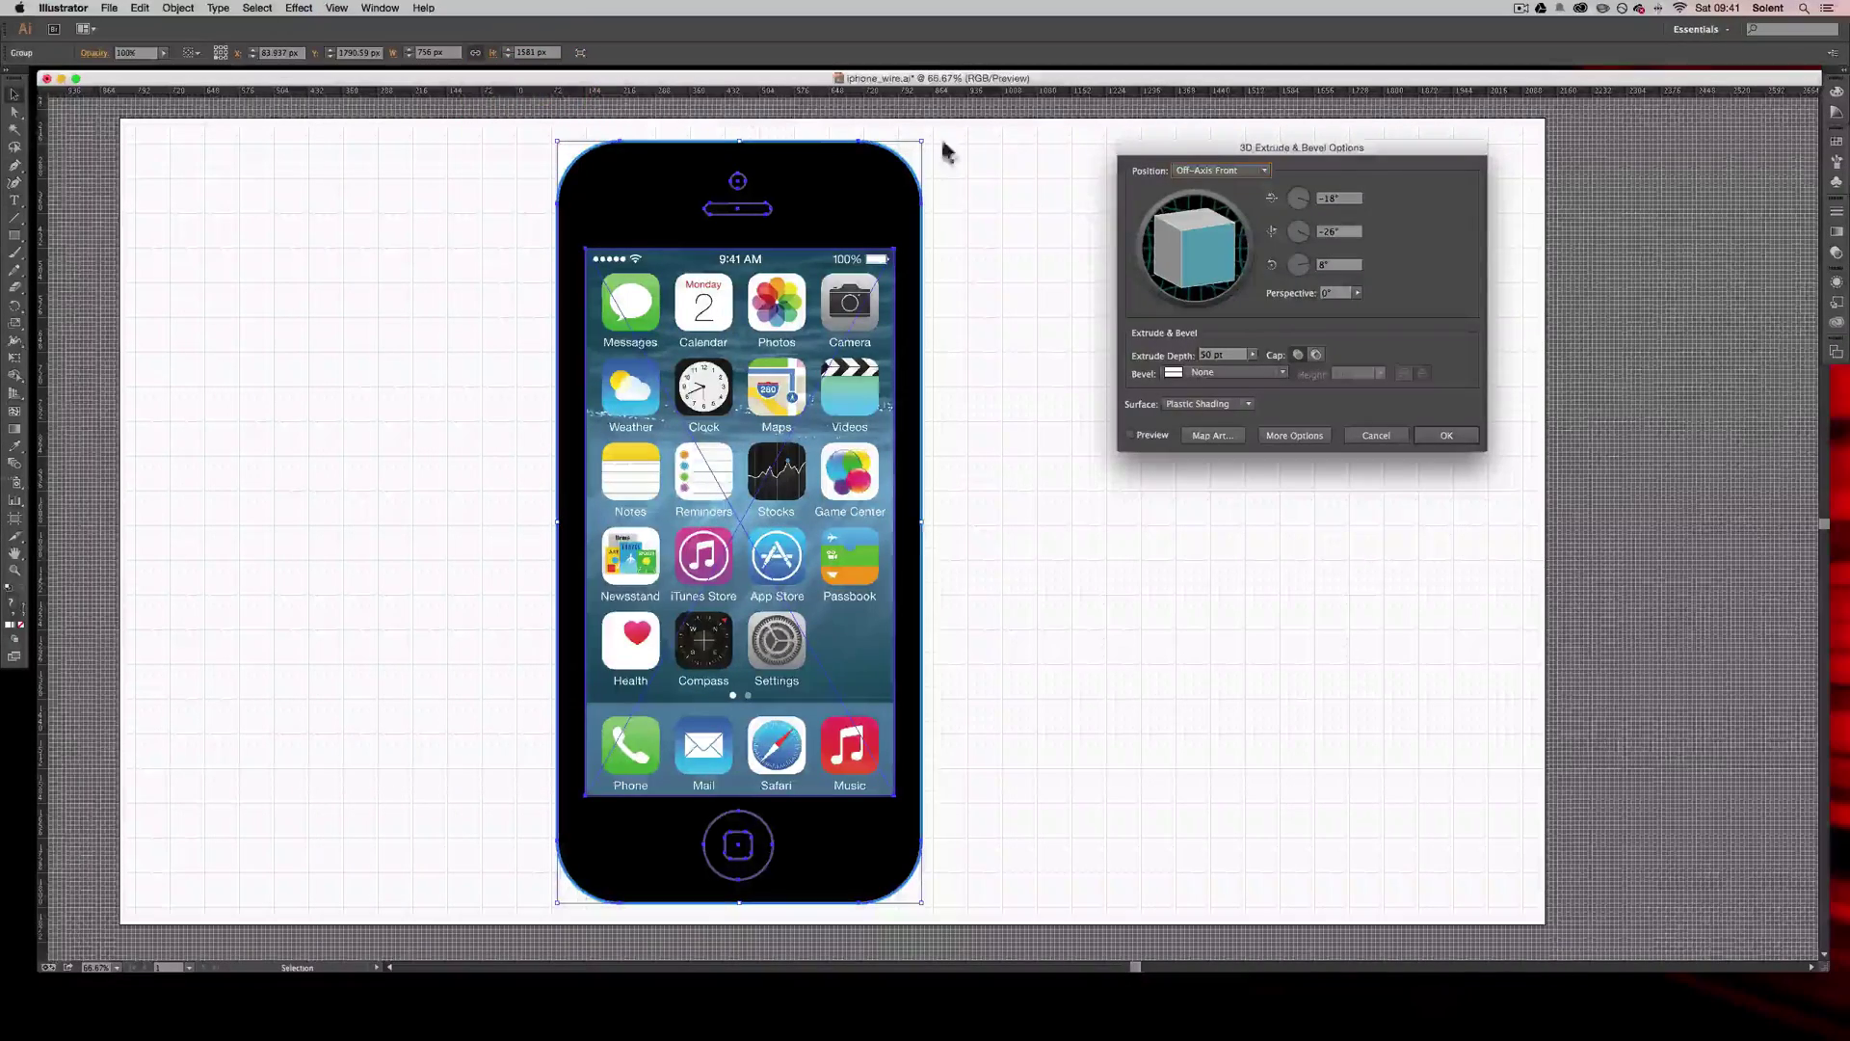
{"action": "left_click_drag", "start_coordinate": [1260, 143], "coordinate": [1194, 139]}
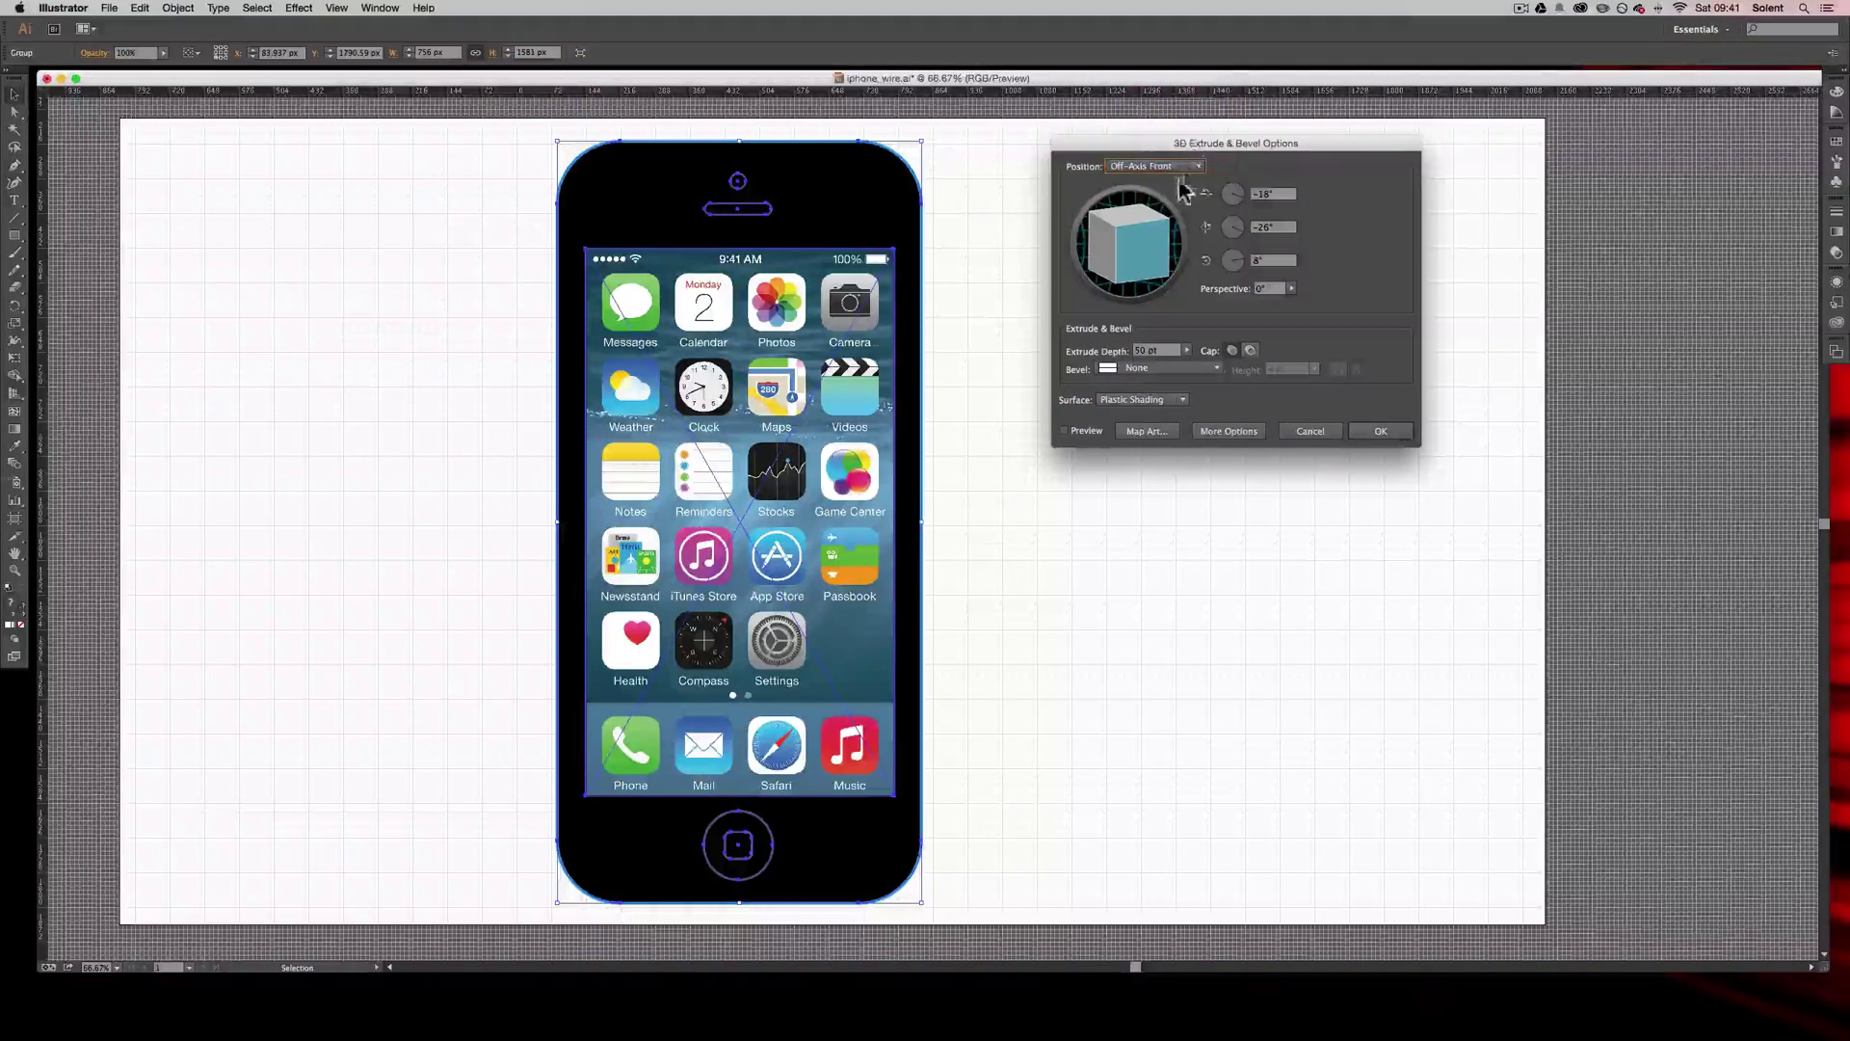
{"action": "left_click", "coordinate": [1063, 431]}
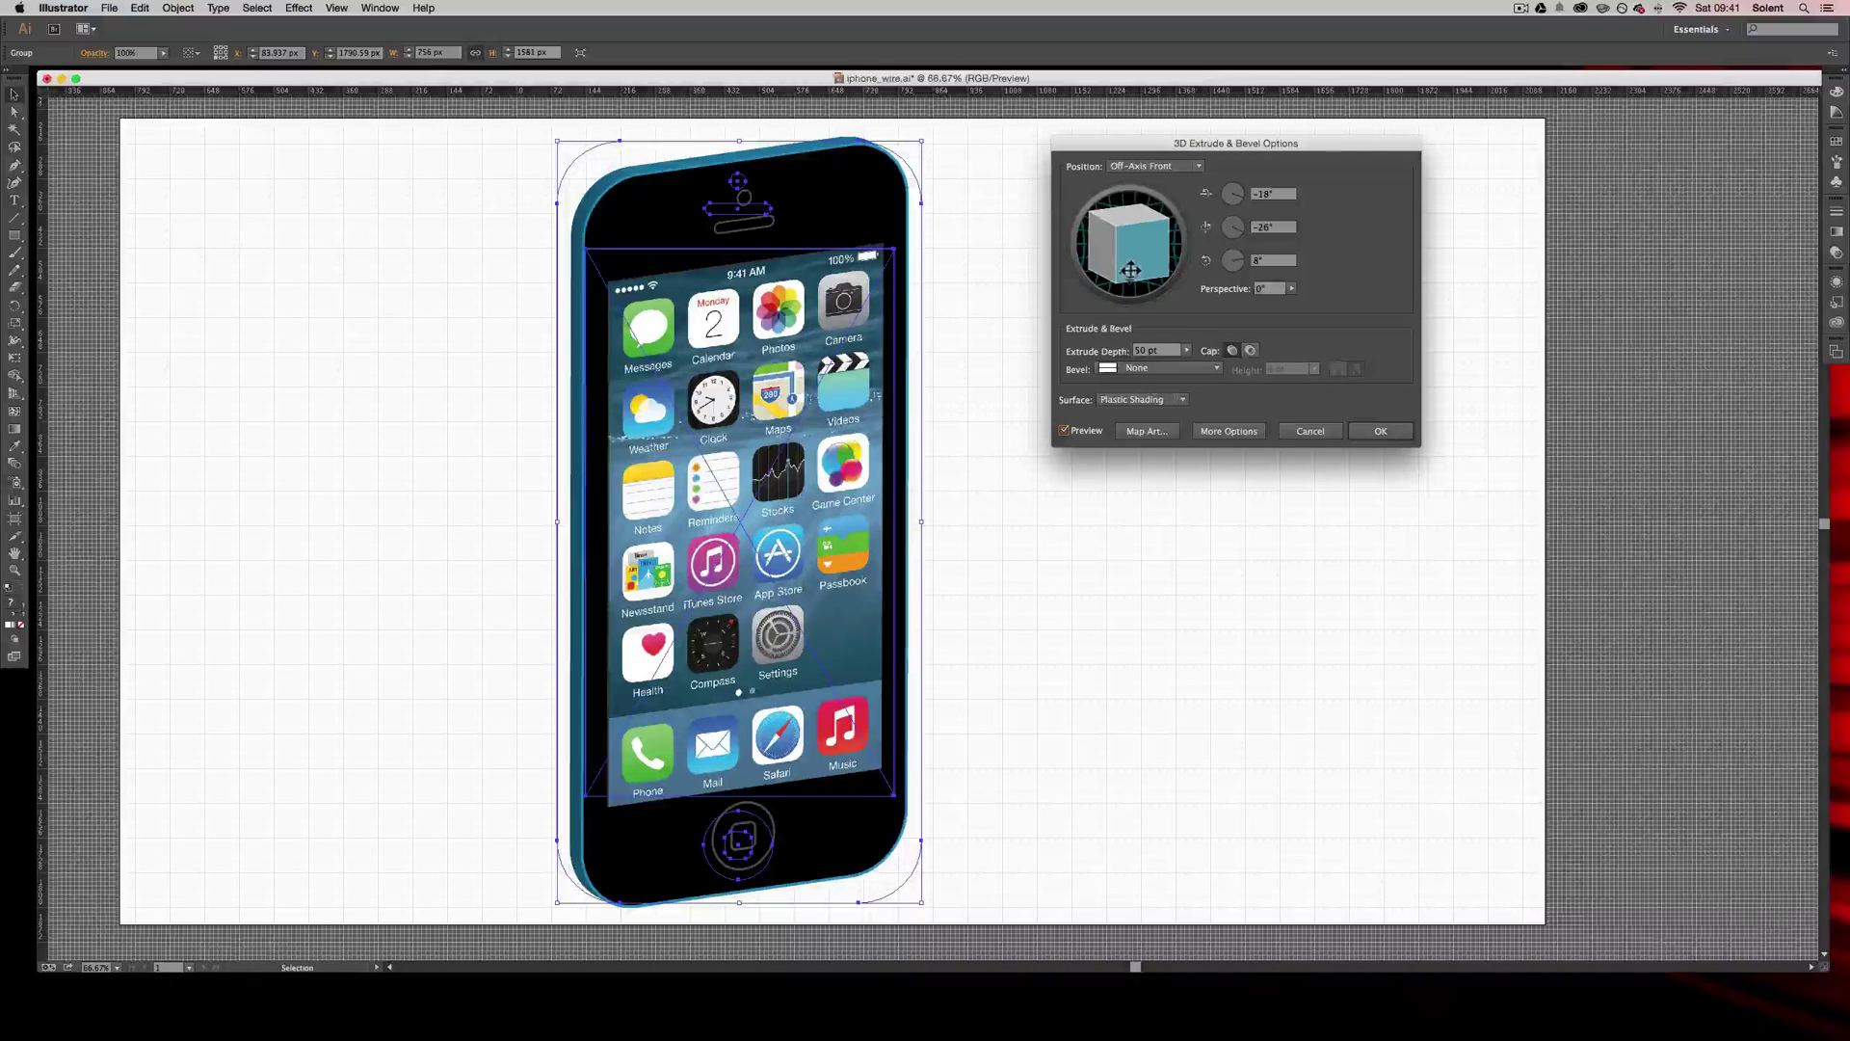
- Drag the rotation cube to tilt the phone to roughly 22°, -40°, 14°
{"action": "left_click_drag", "start_coordinate": [1139, 268], "coordinate": [1113, 210]}
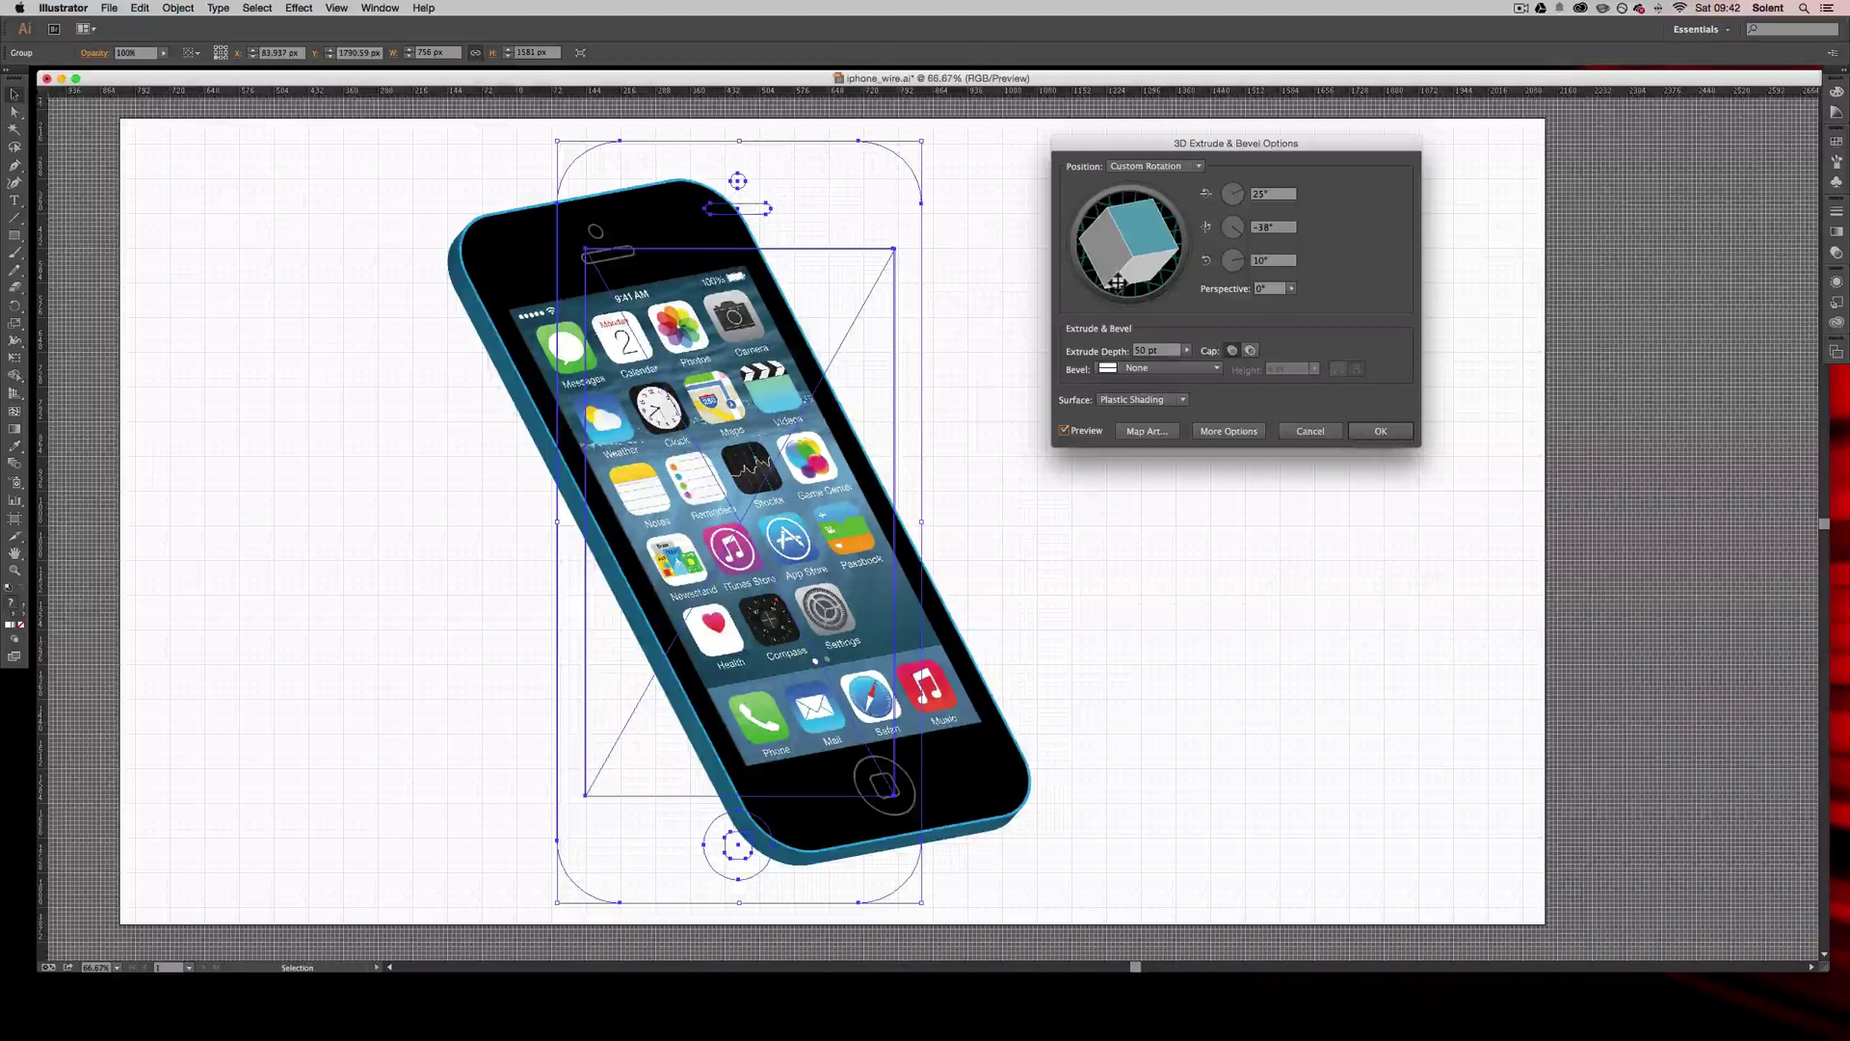
{"action": "left_click_drag", "start_coordinate": [1116, 281], "coordinate": [1127, 286]}
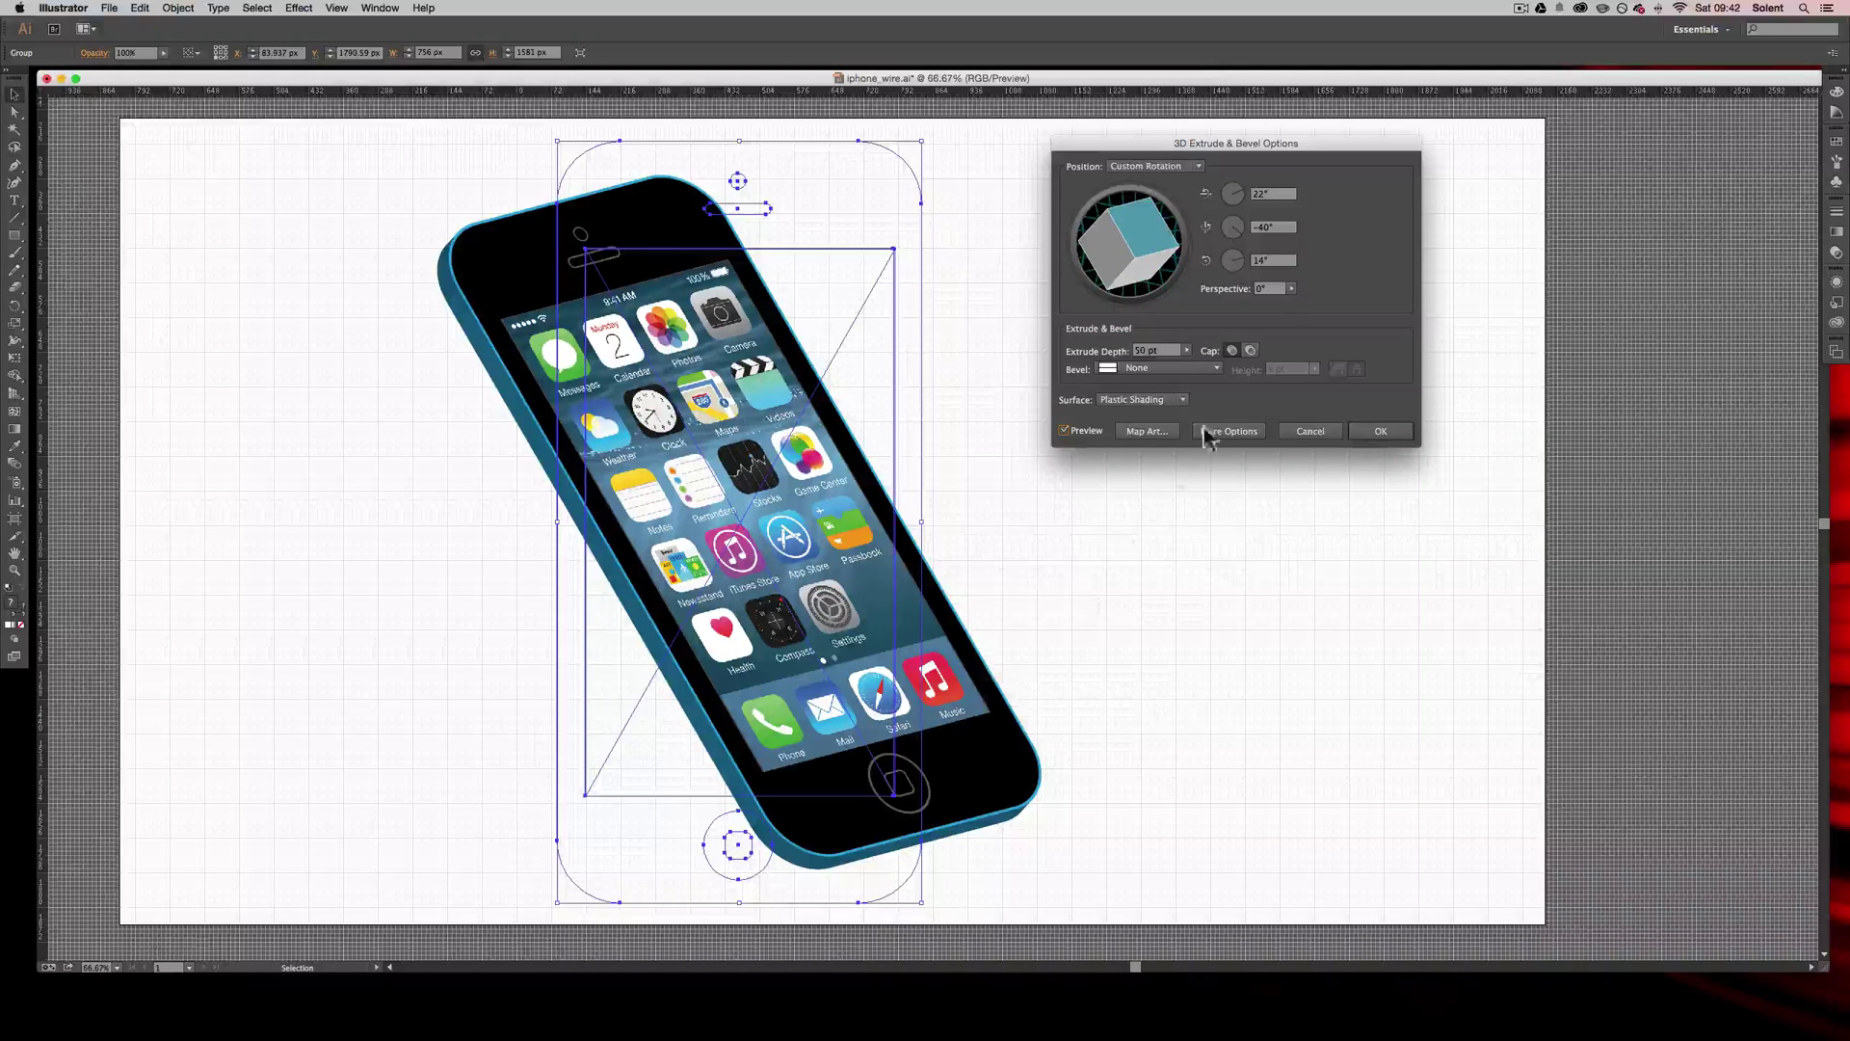
- Raise the Perspective value and re-angle the phone to about 11°, -35°, 19°
{"action": "left_click", "coordinate": [1293, 288]}
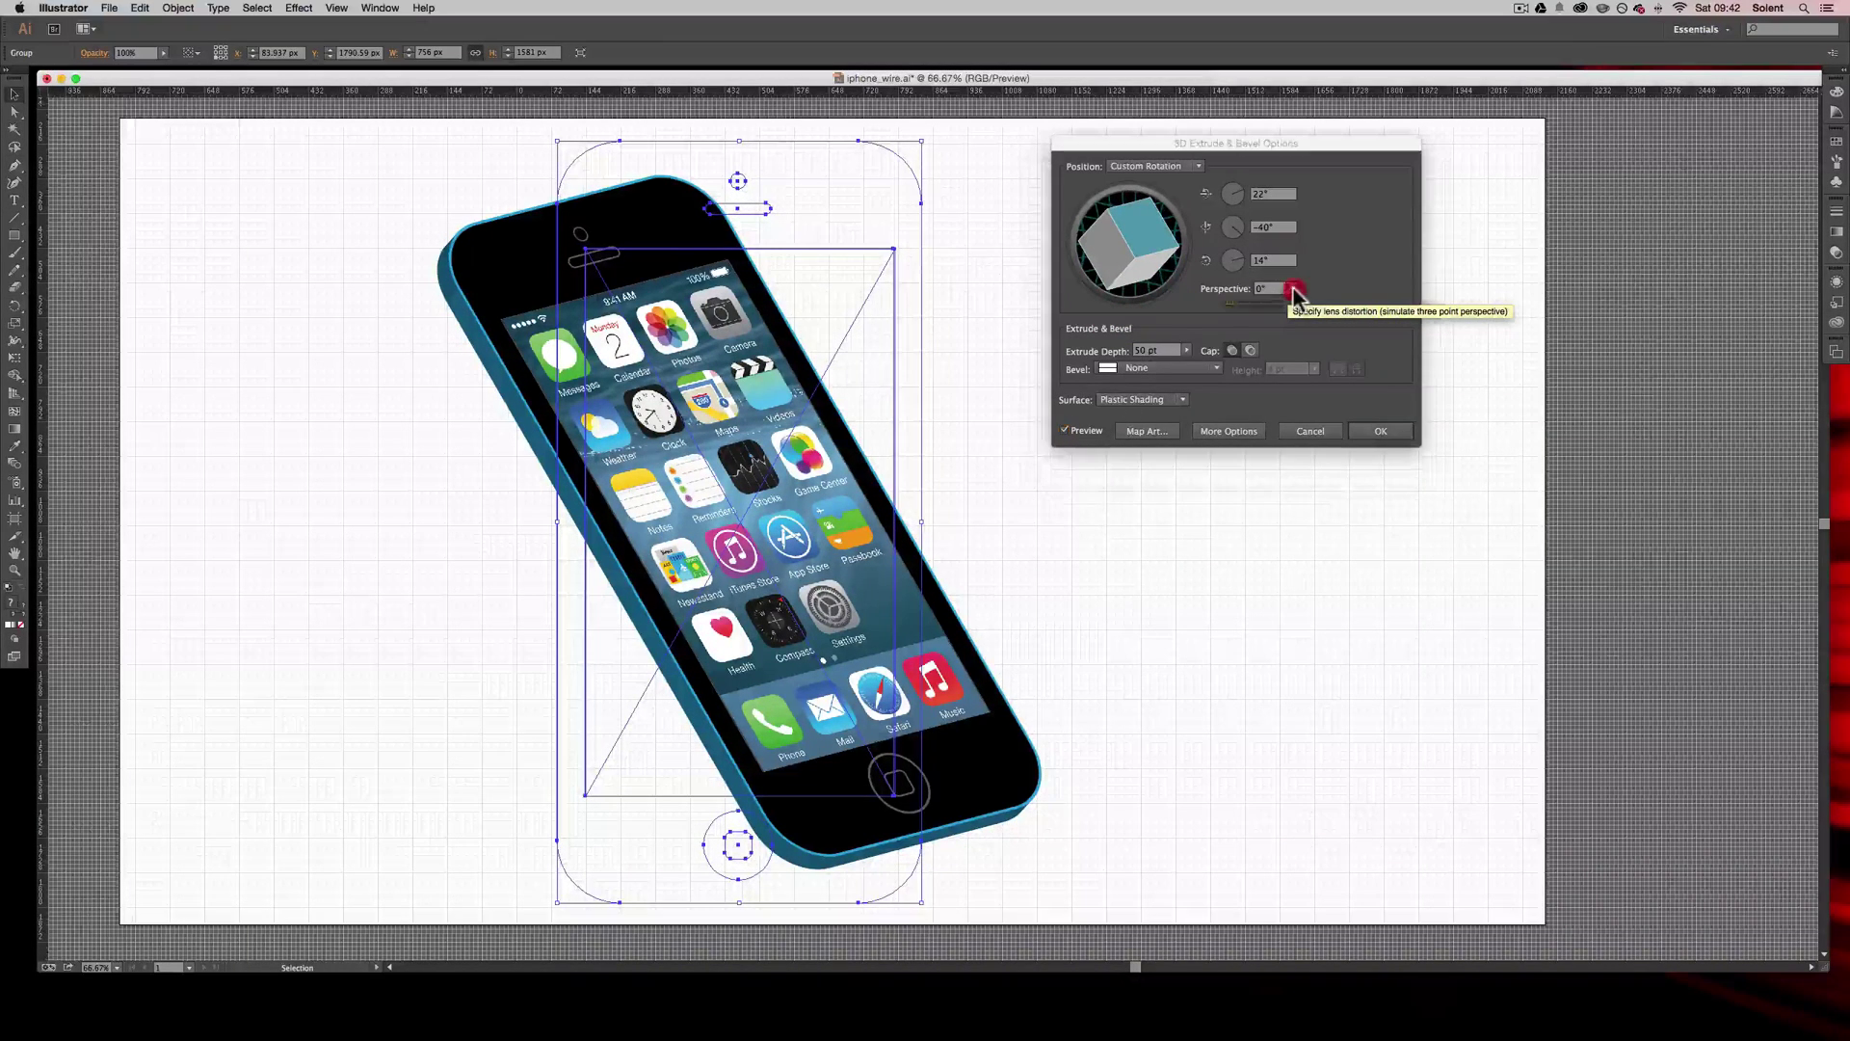
{"action": "left_click_drag", "start_coordinate": [1294, 288], "coordinate": [1253, 303]}
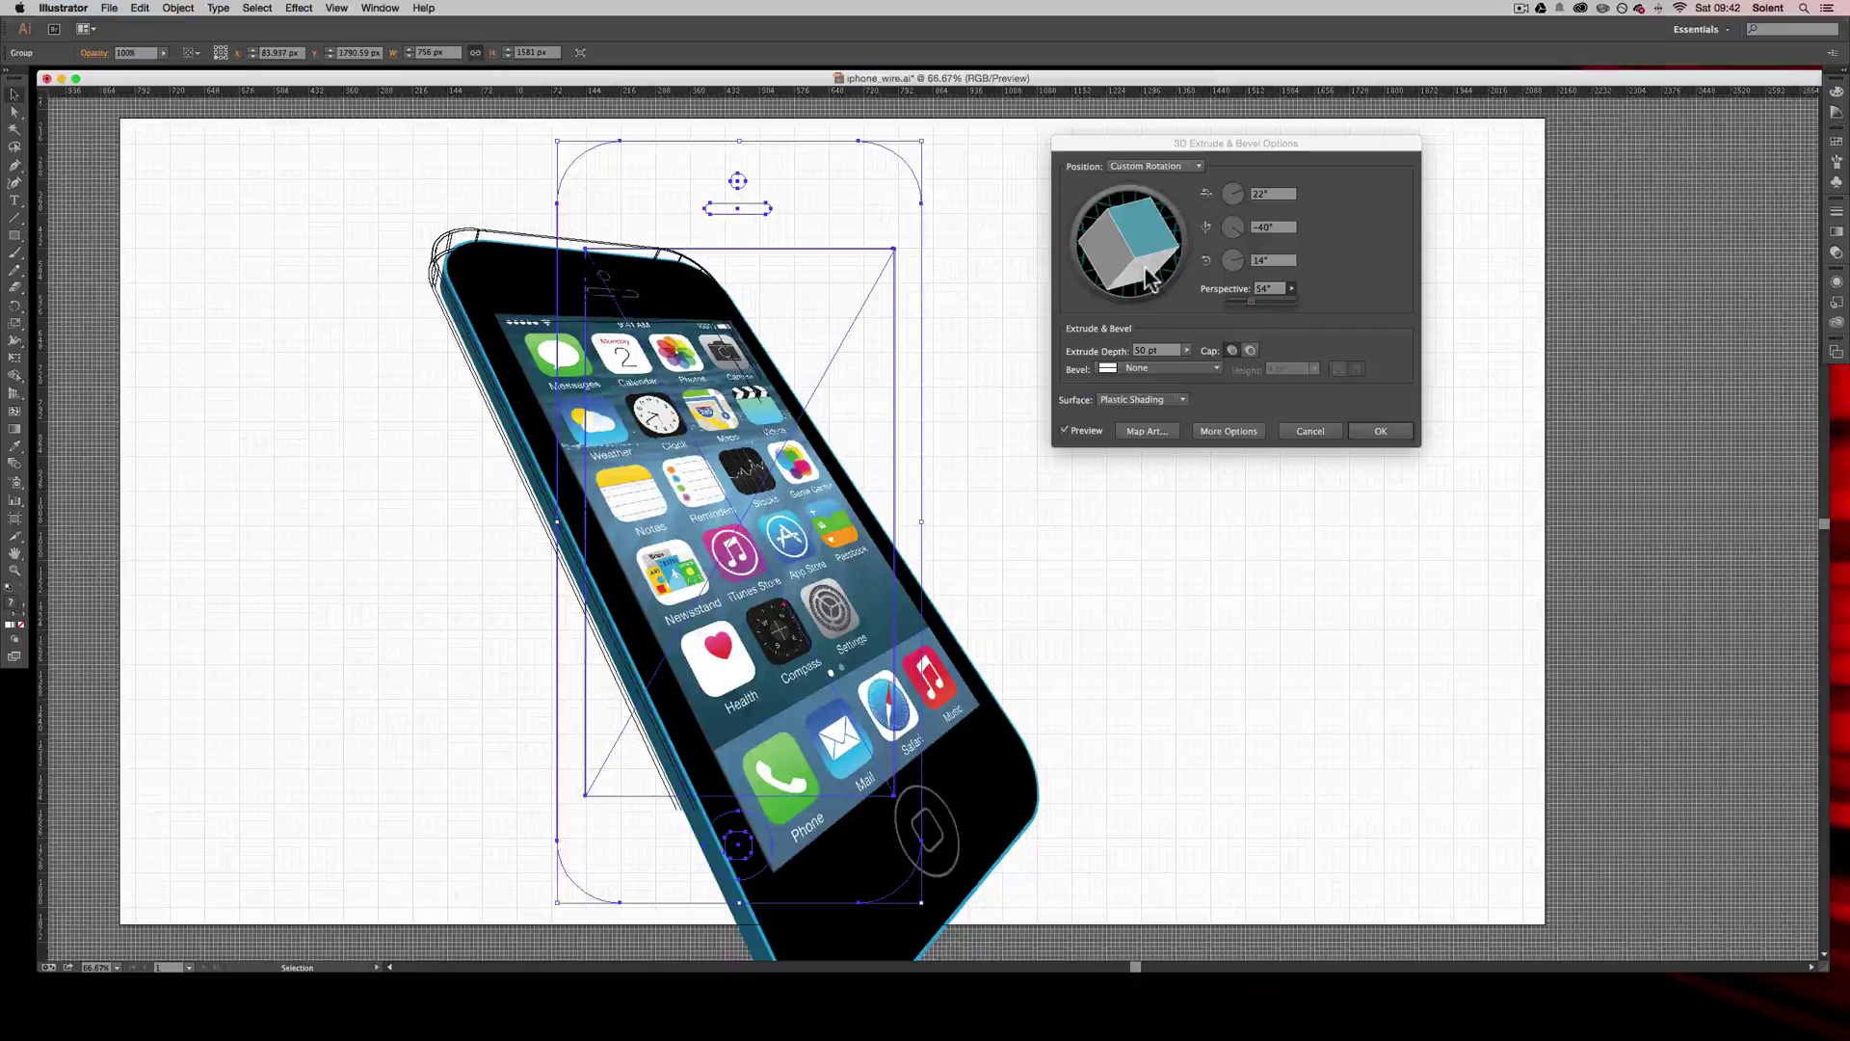
{"action": "left_click_drag", "start_coordinate": [1142, 259], "coordinate": [1143, 256]}
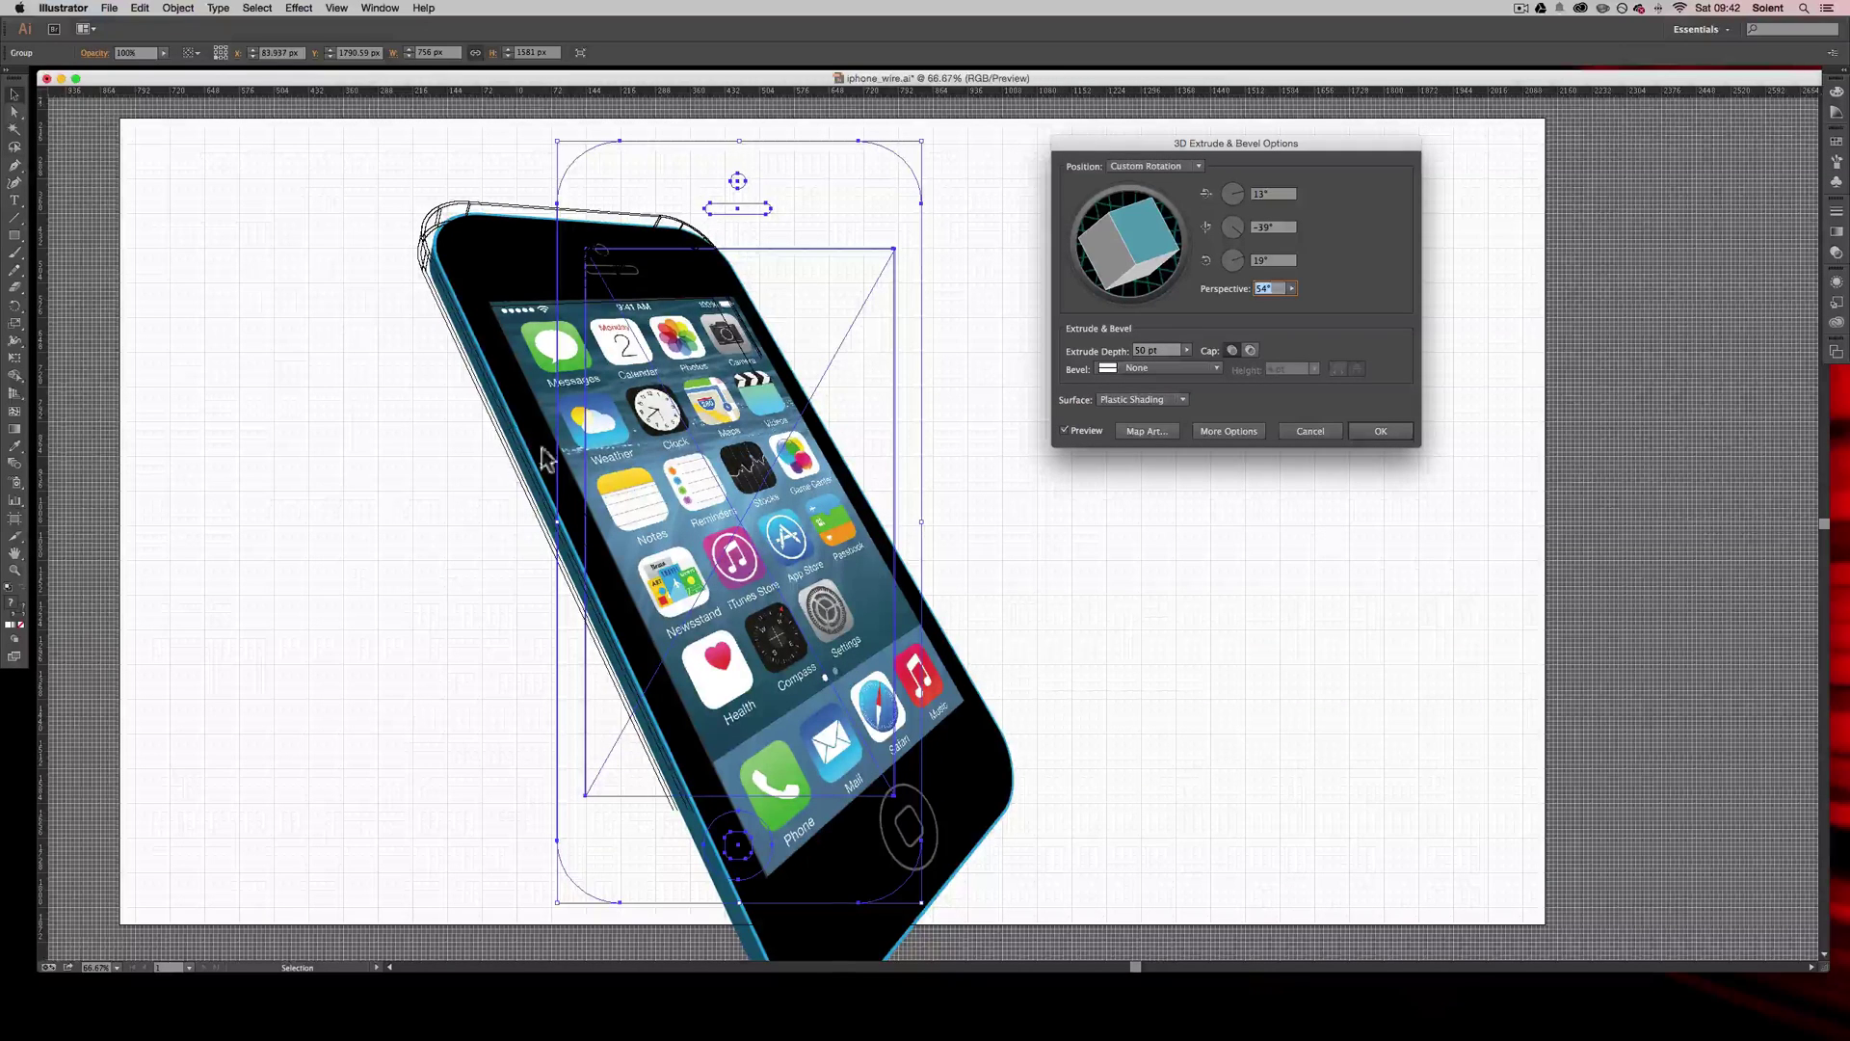
- Adjust the 50 pt extrusion depth and rotate the phone to about 24°, -40°, 14°
{"action": "left_click", "coordinate": [1186, 349]}
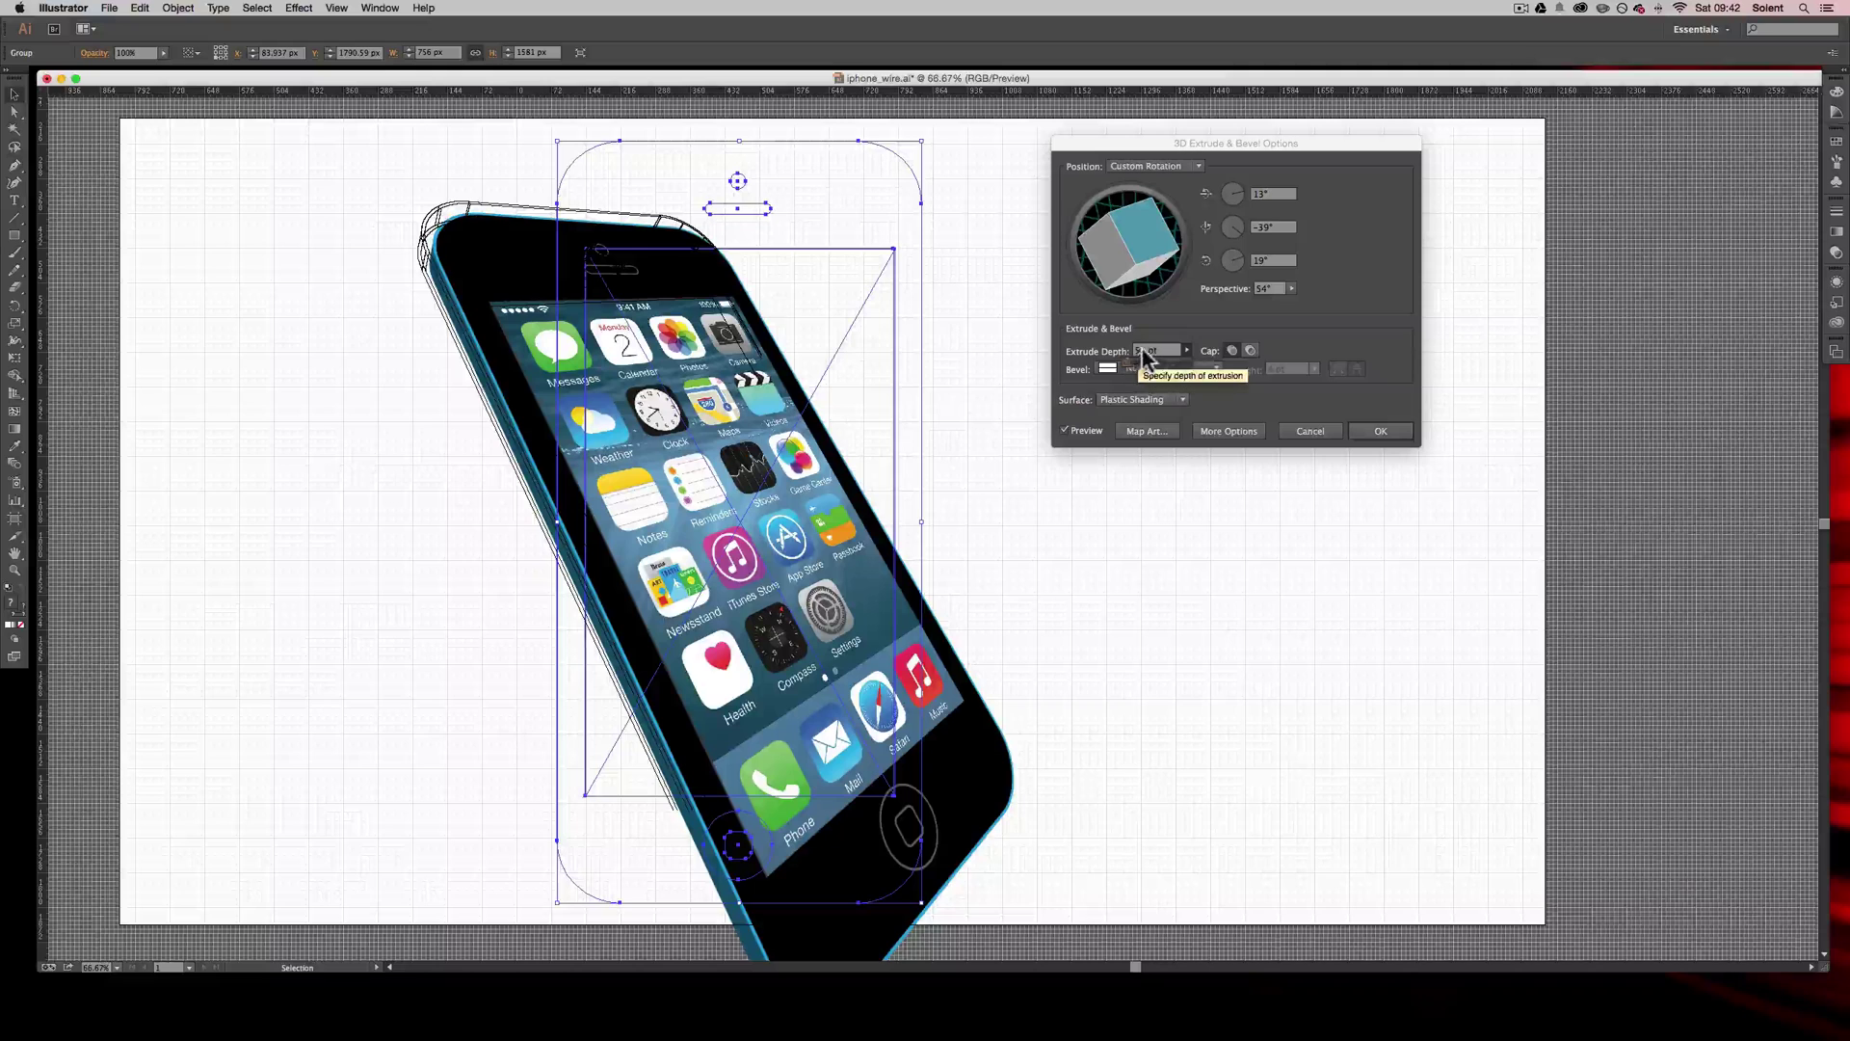
{"action": "left_click", "coordinate": [1144, 350]}
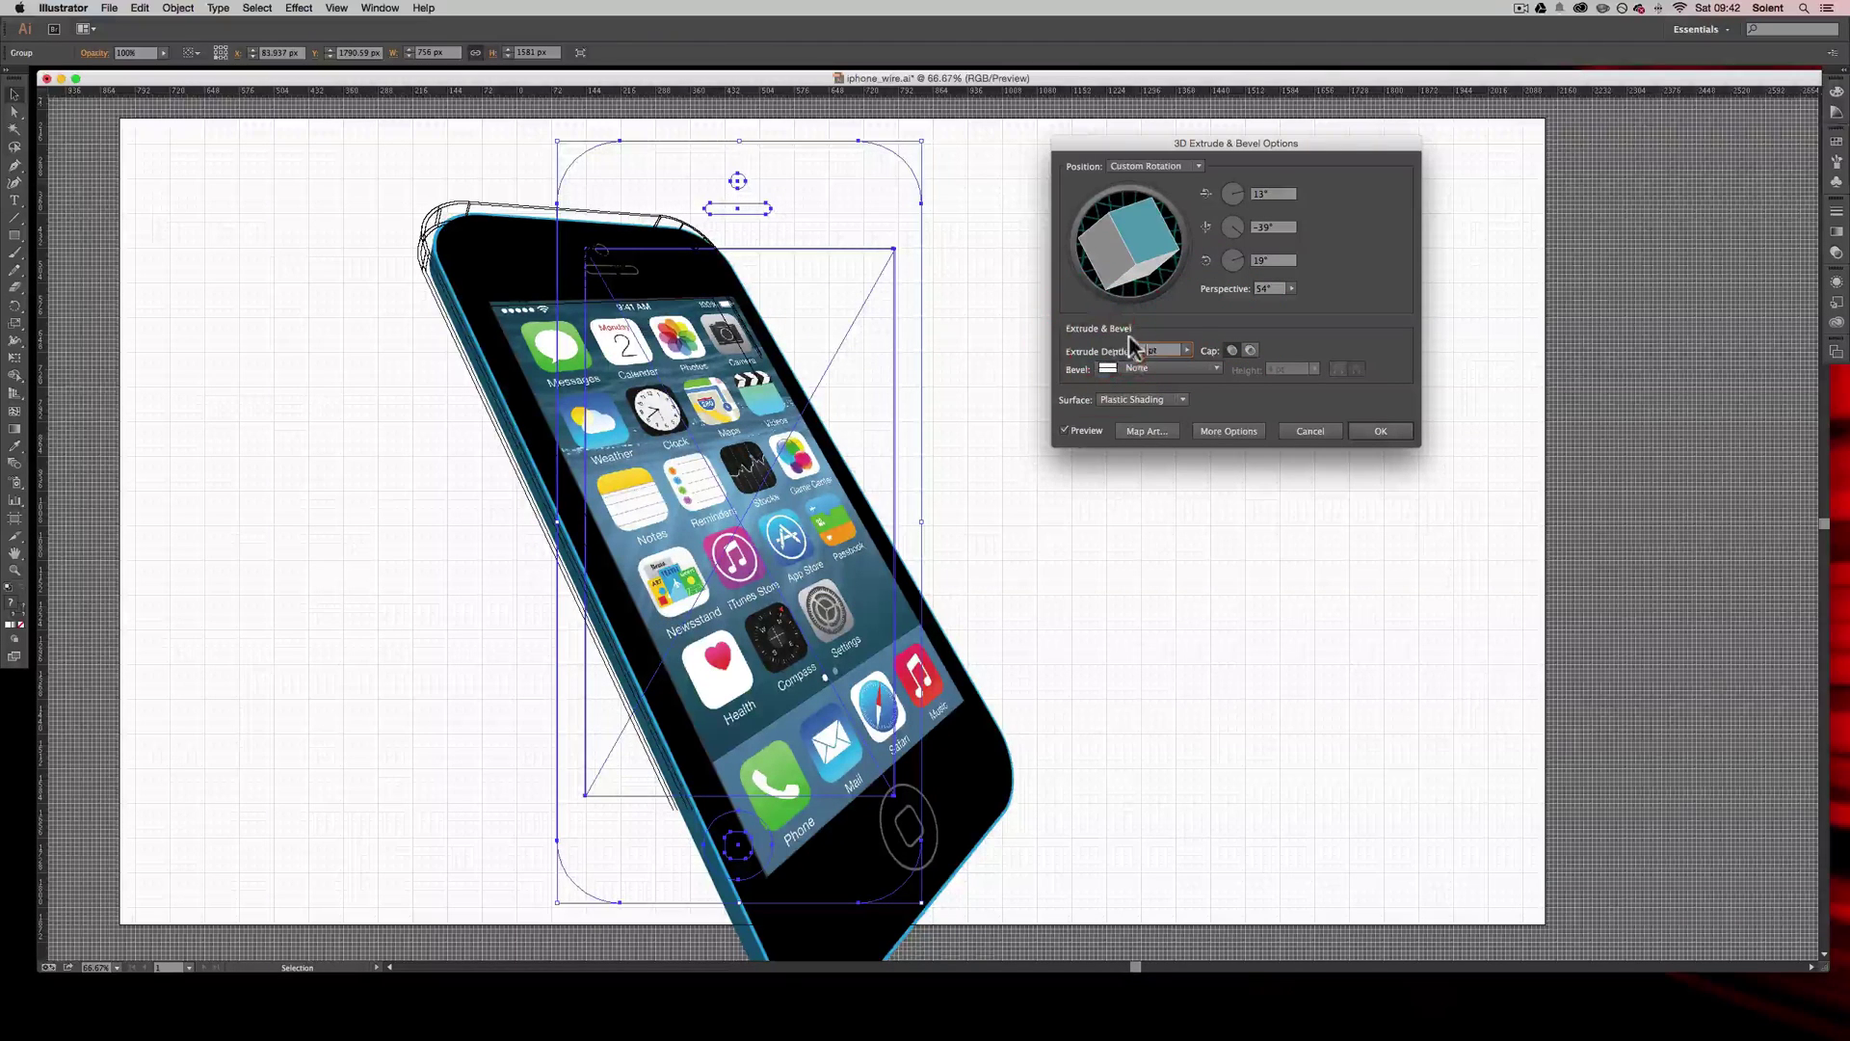
{"action": "left_click", "coordinate": [1187, 350]}
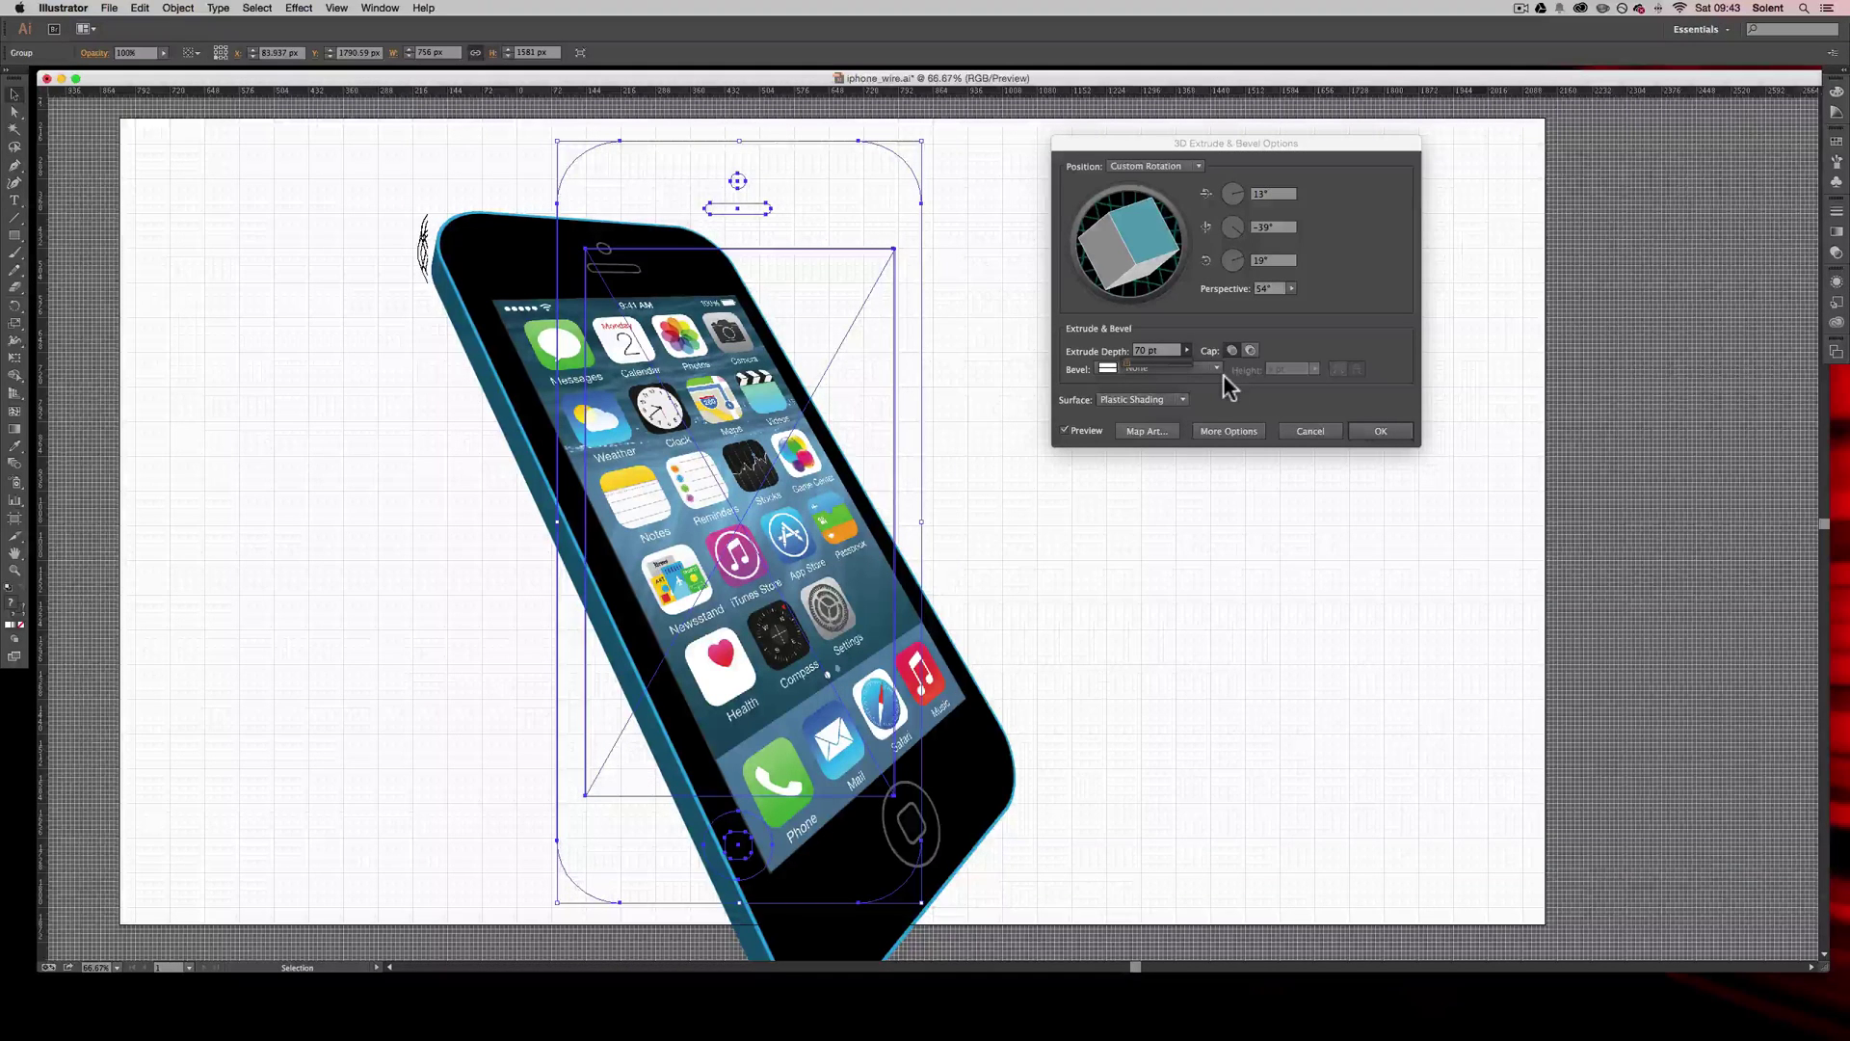
{"action": "left_click_drag", "start_coordinate": [1156, 275], "coordinate": [1145, 268]}
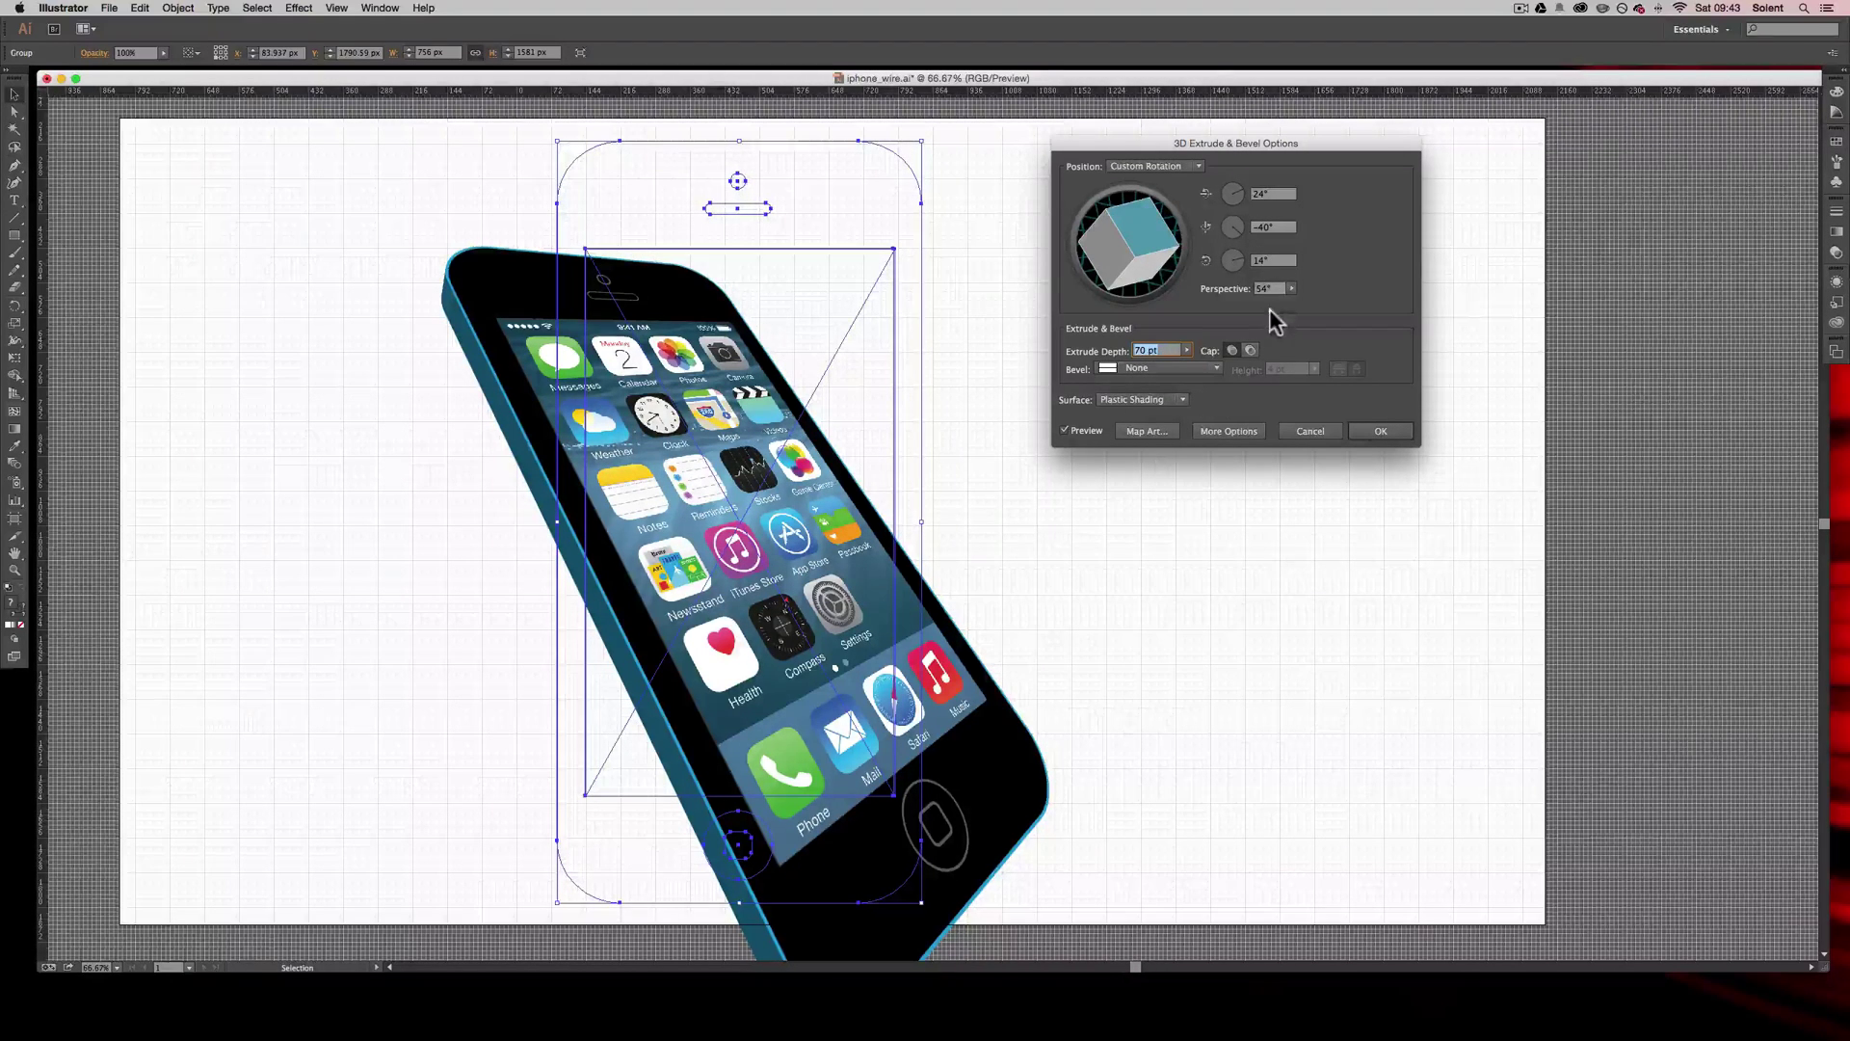
- Accept the 3D Extrude & Bevel settings and nudge the phone group up and slightly right
{"action": "left_click", "coordinate": [1373, 436]}
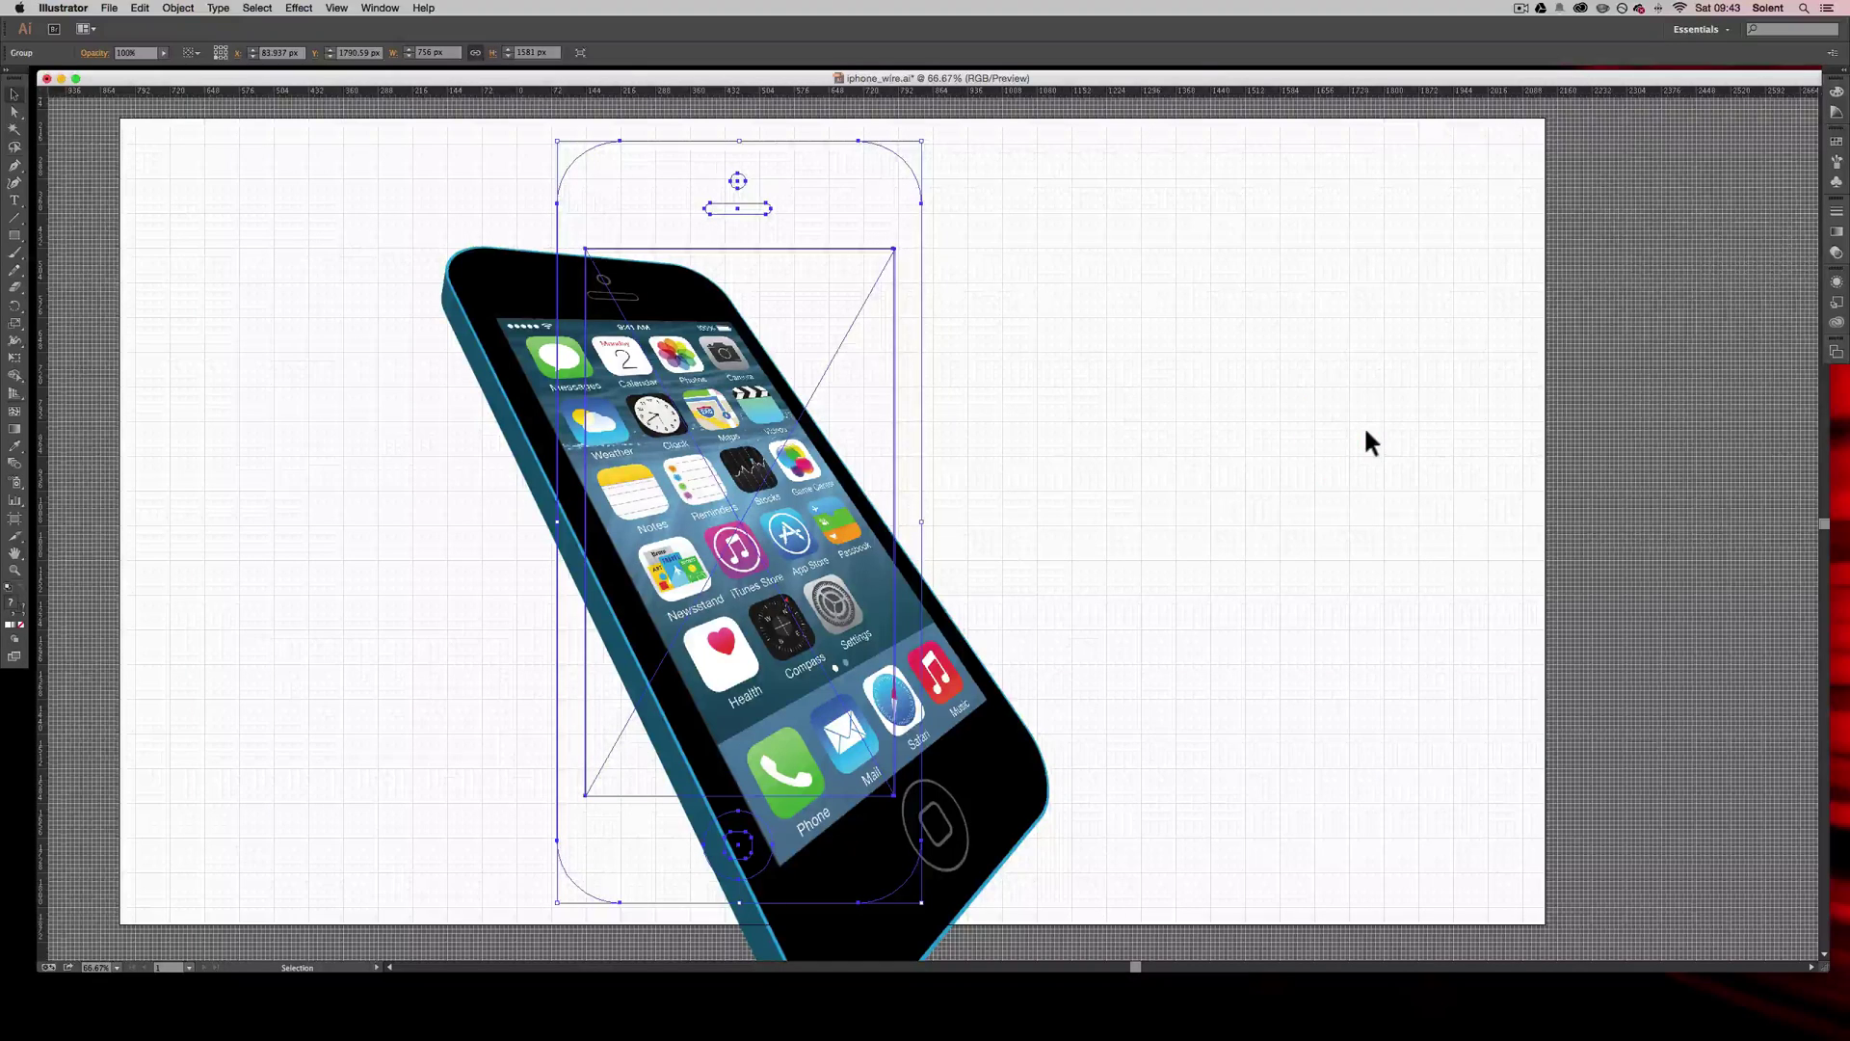
{"action": "left_click", "coordinate": [1364, 431]}
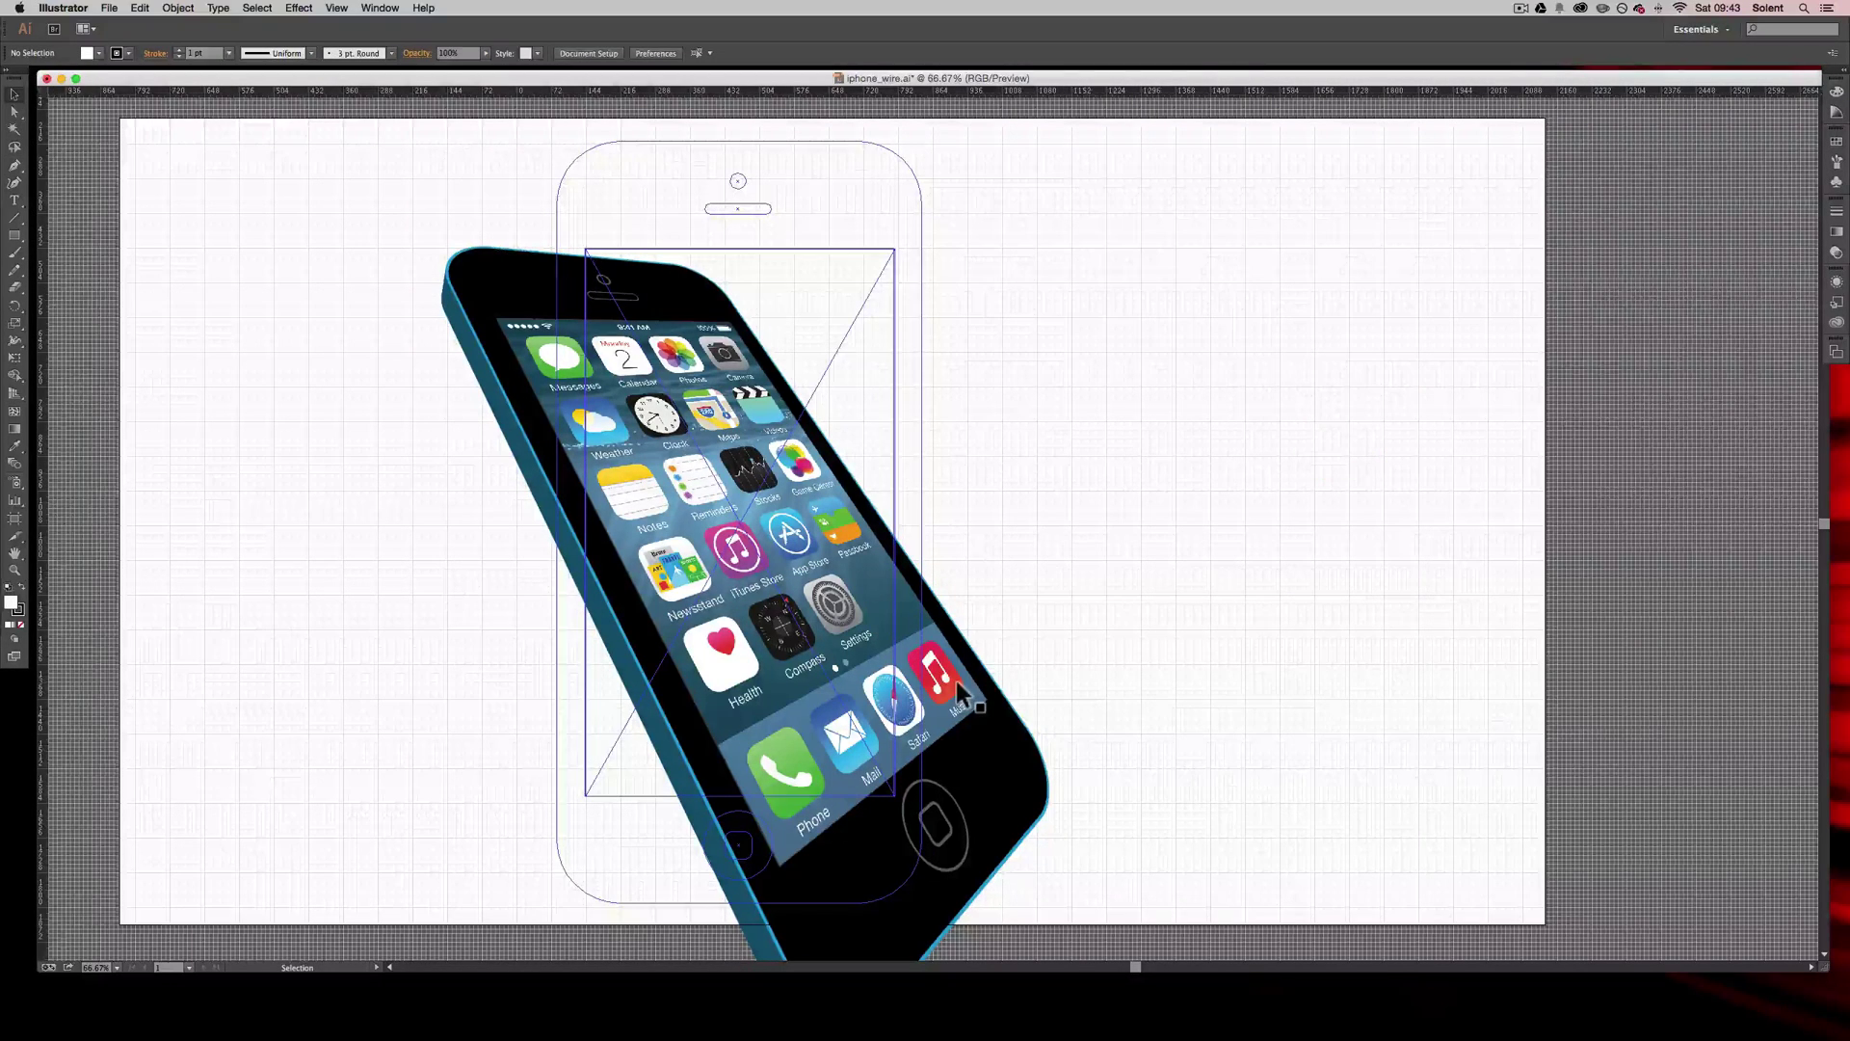
{"action": "left_click", "coordinate": [956, 680]}
{"action": "left_click_drag", "start_coordinate": [959, 687], "coordinate": [970, 635]}
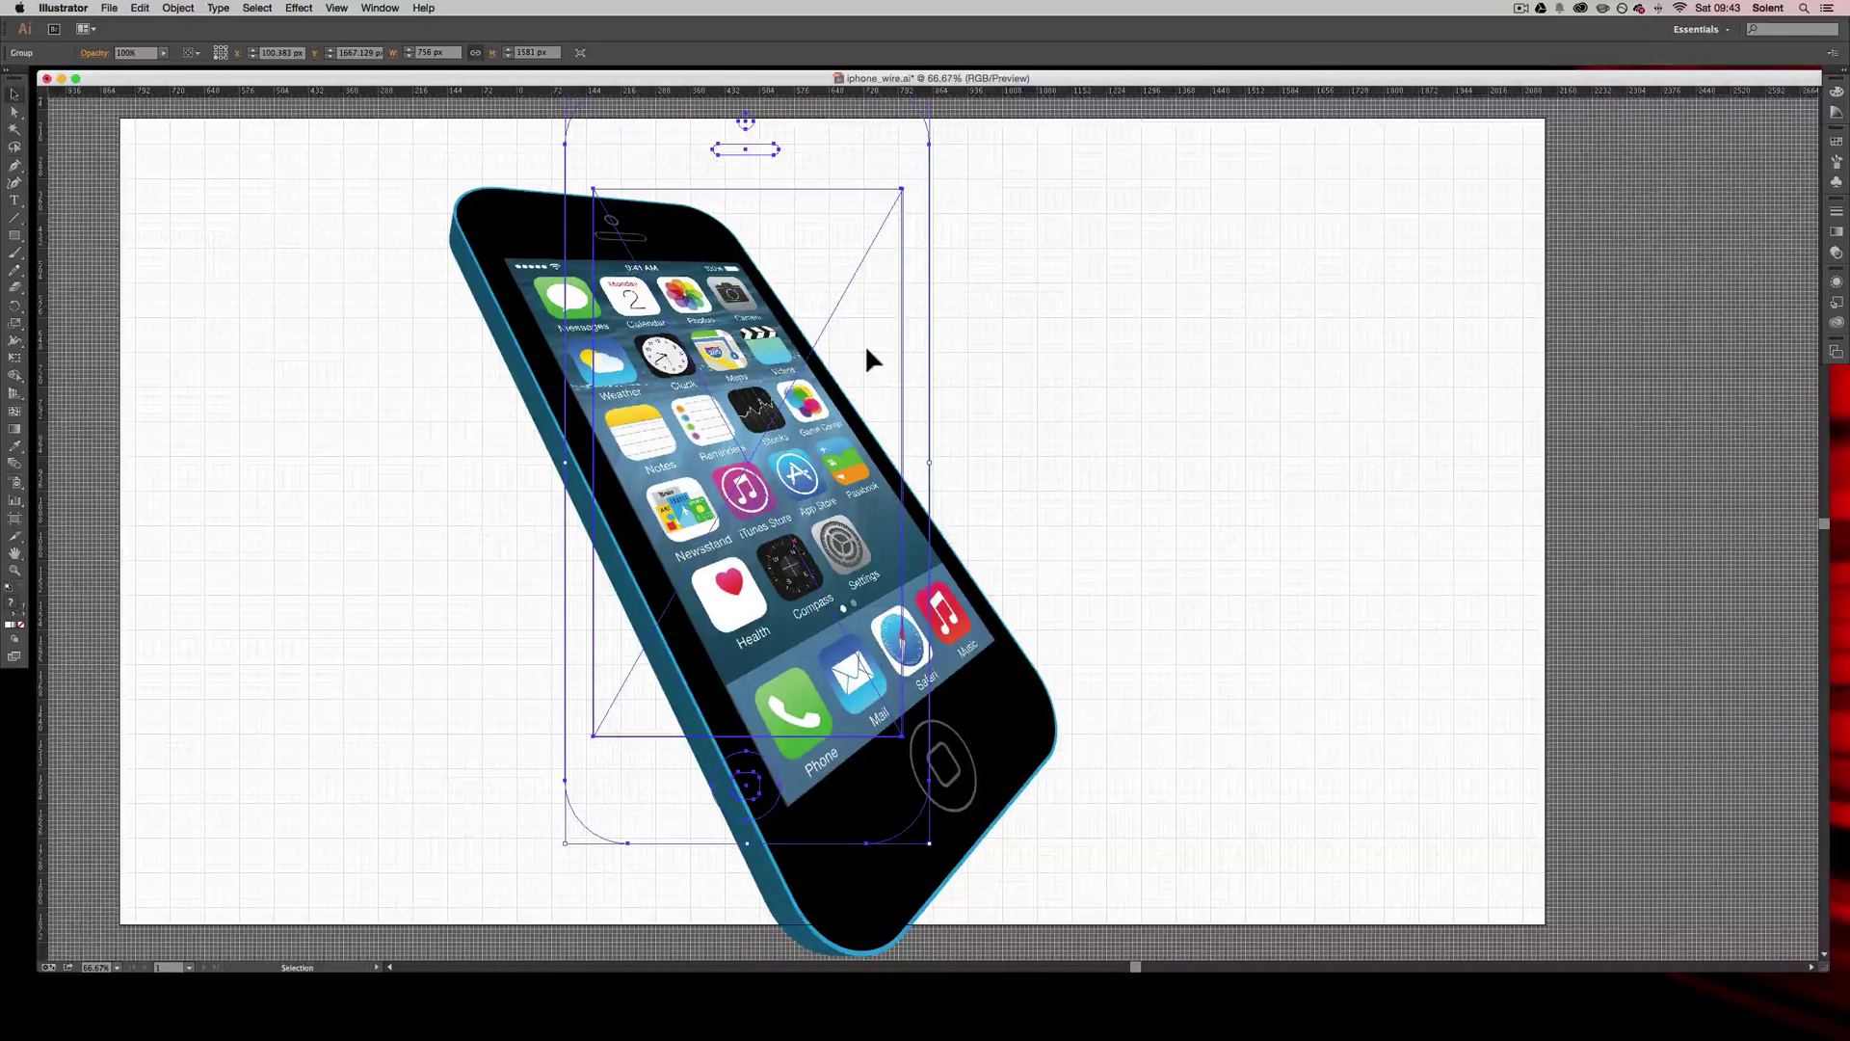
- Expand the phone's appearance into plain paths and move it up about 44 px
{"action": "left_click", "coordinate": [183, 7]}
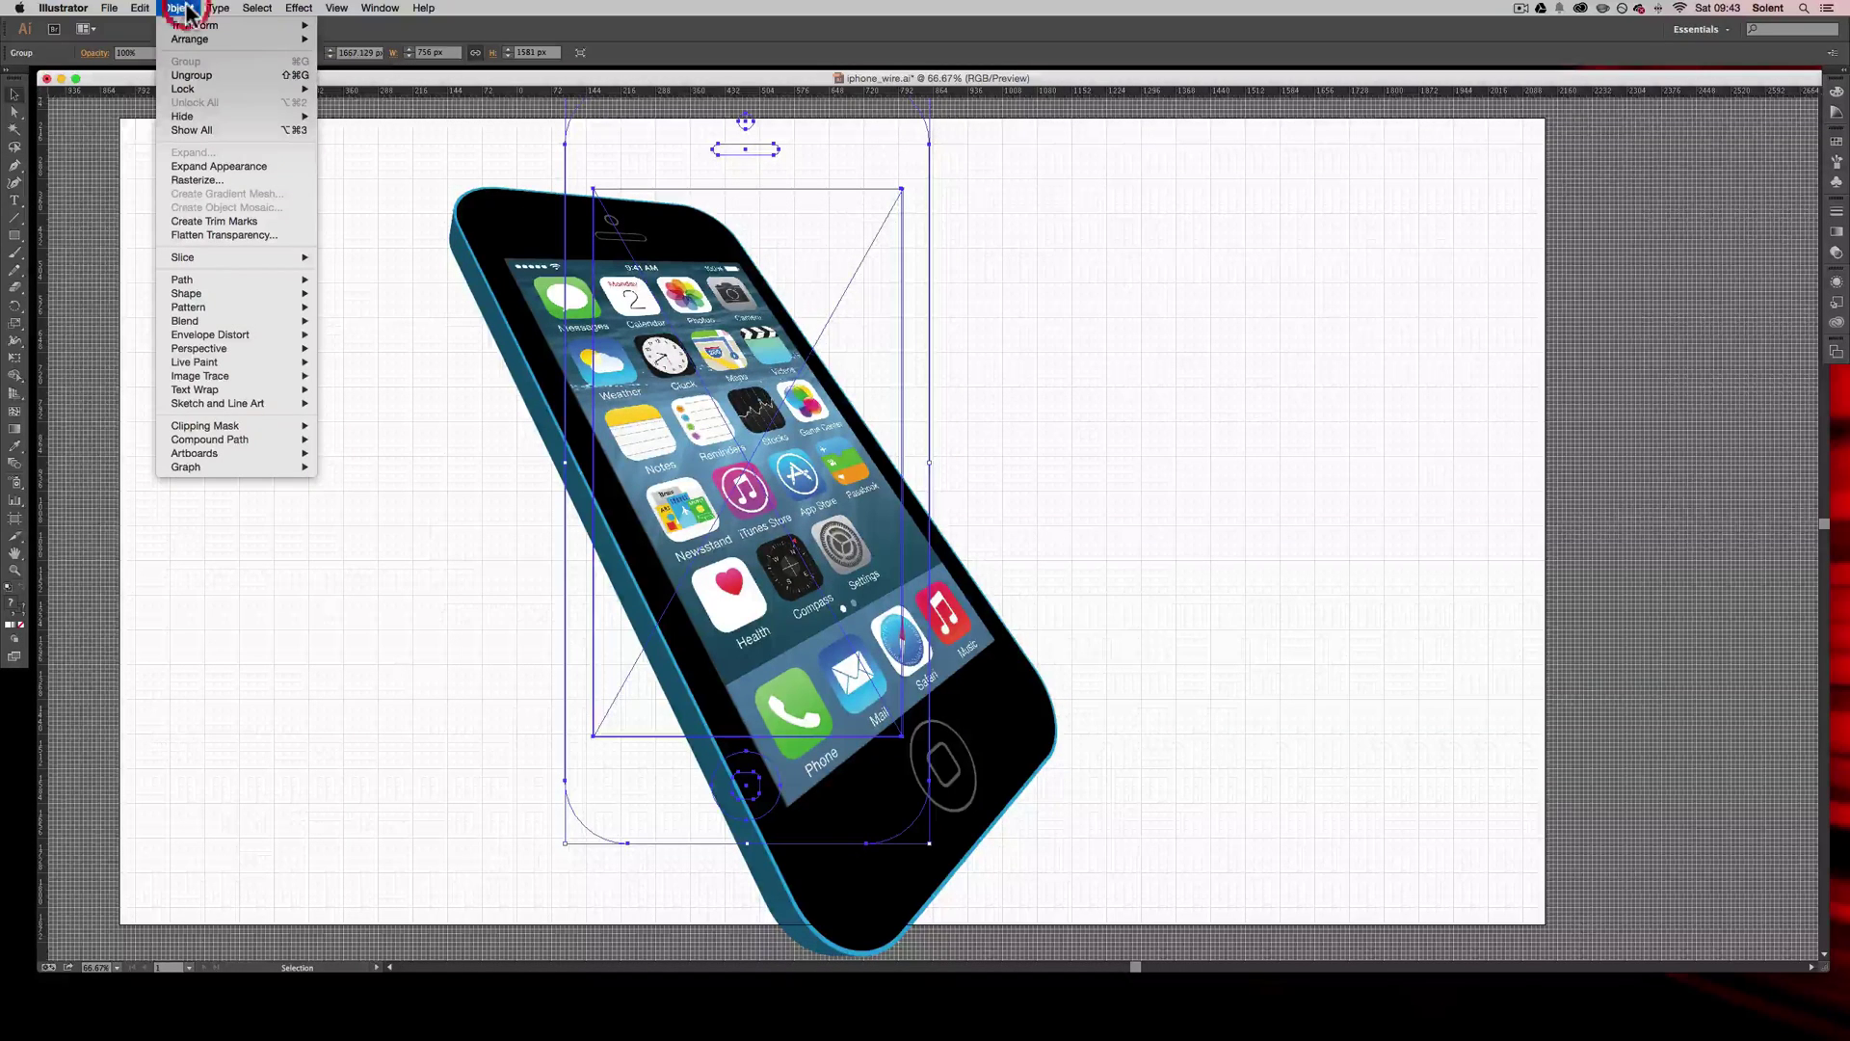
{"action": "left_click", "coordinate": [228, 166]}
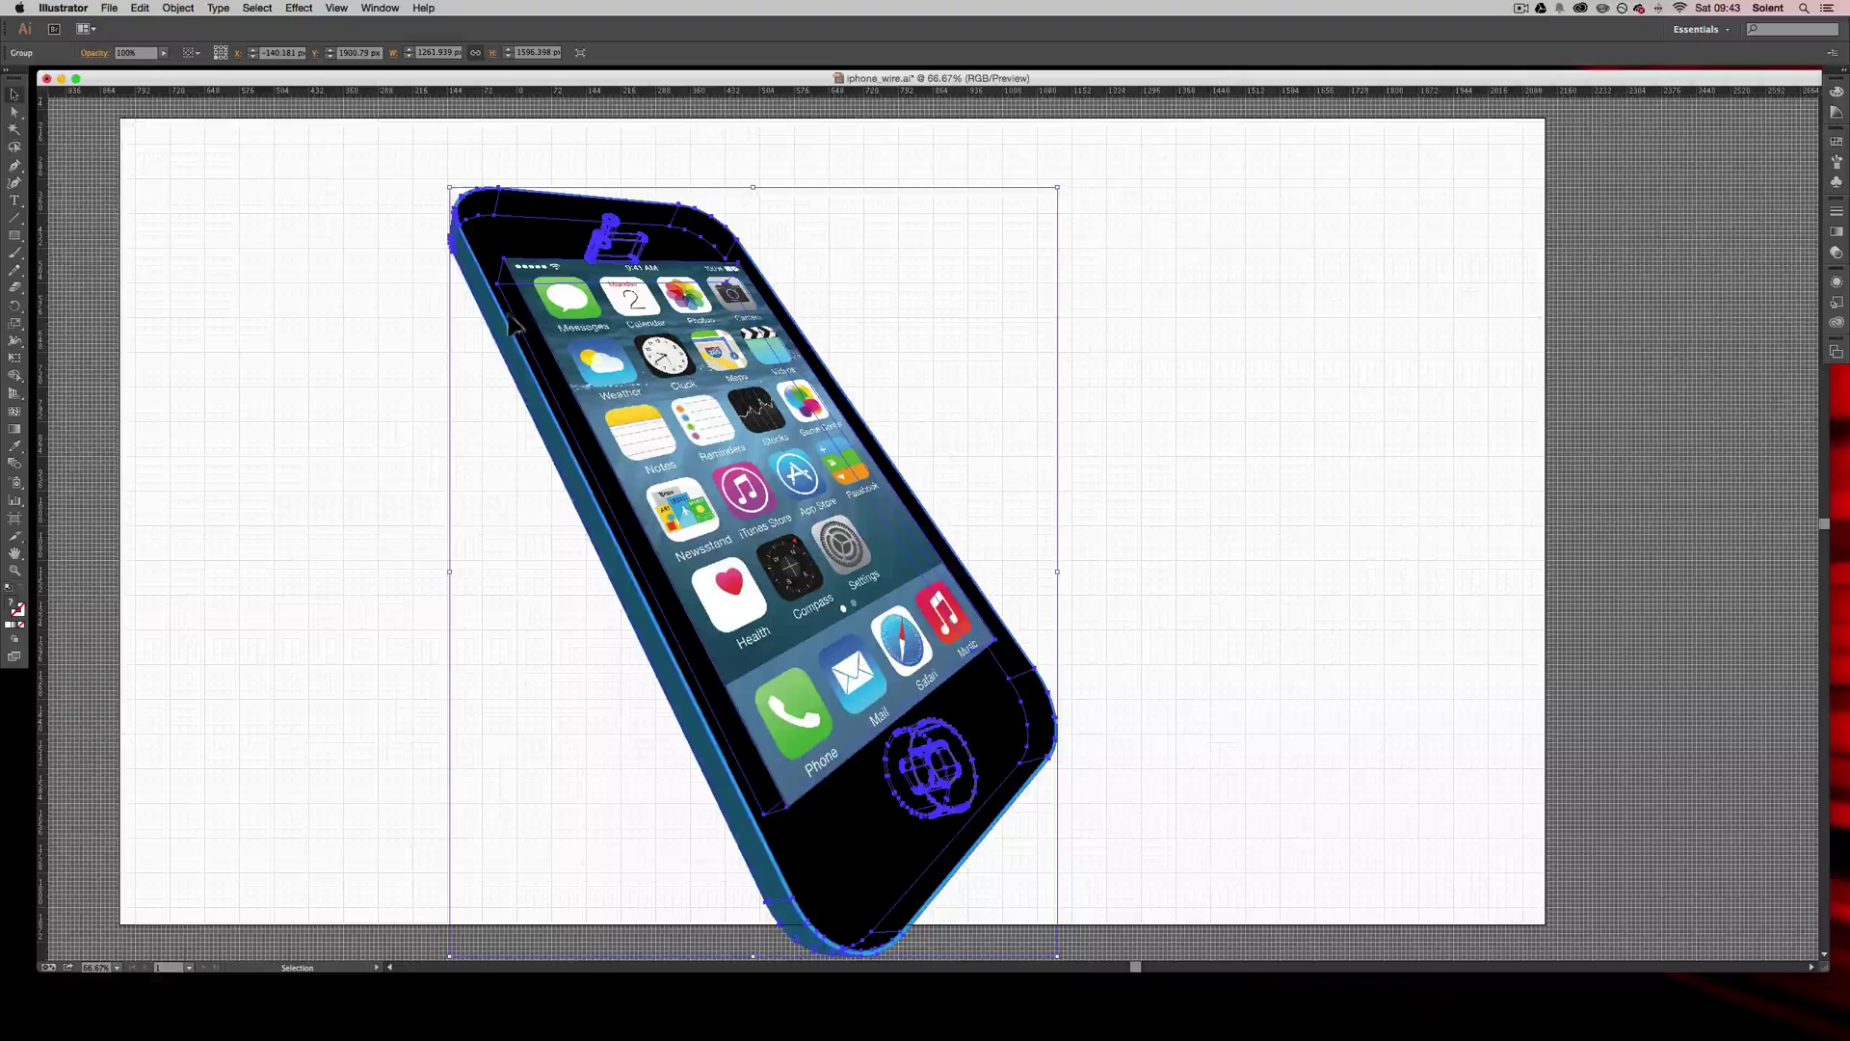
{"action": "left_click", "coordinate": [399, 307]}
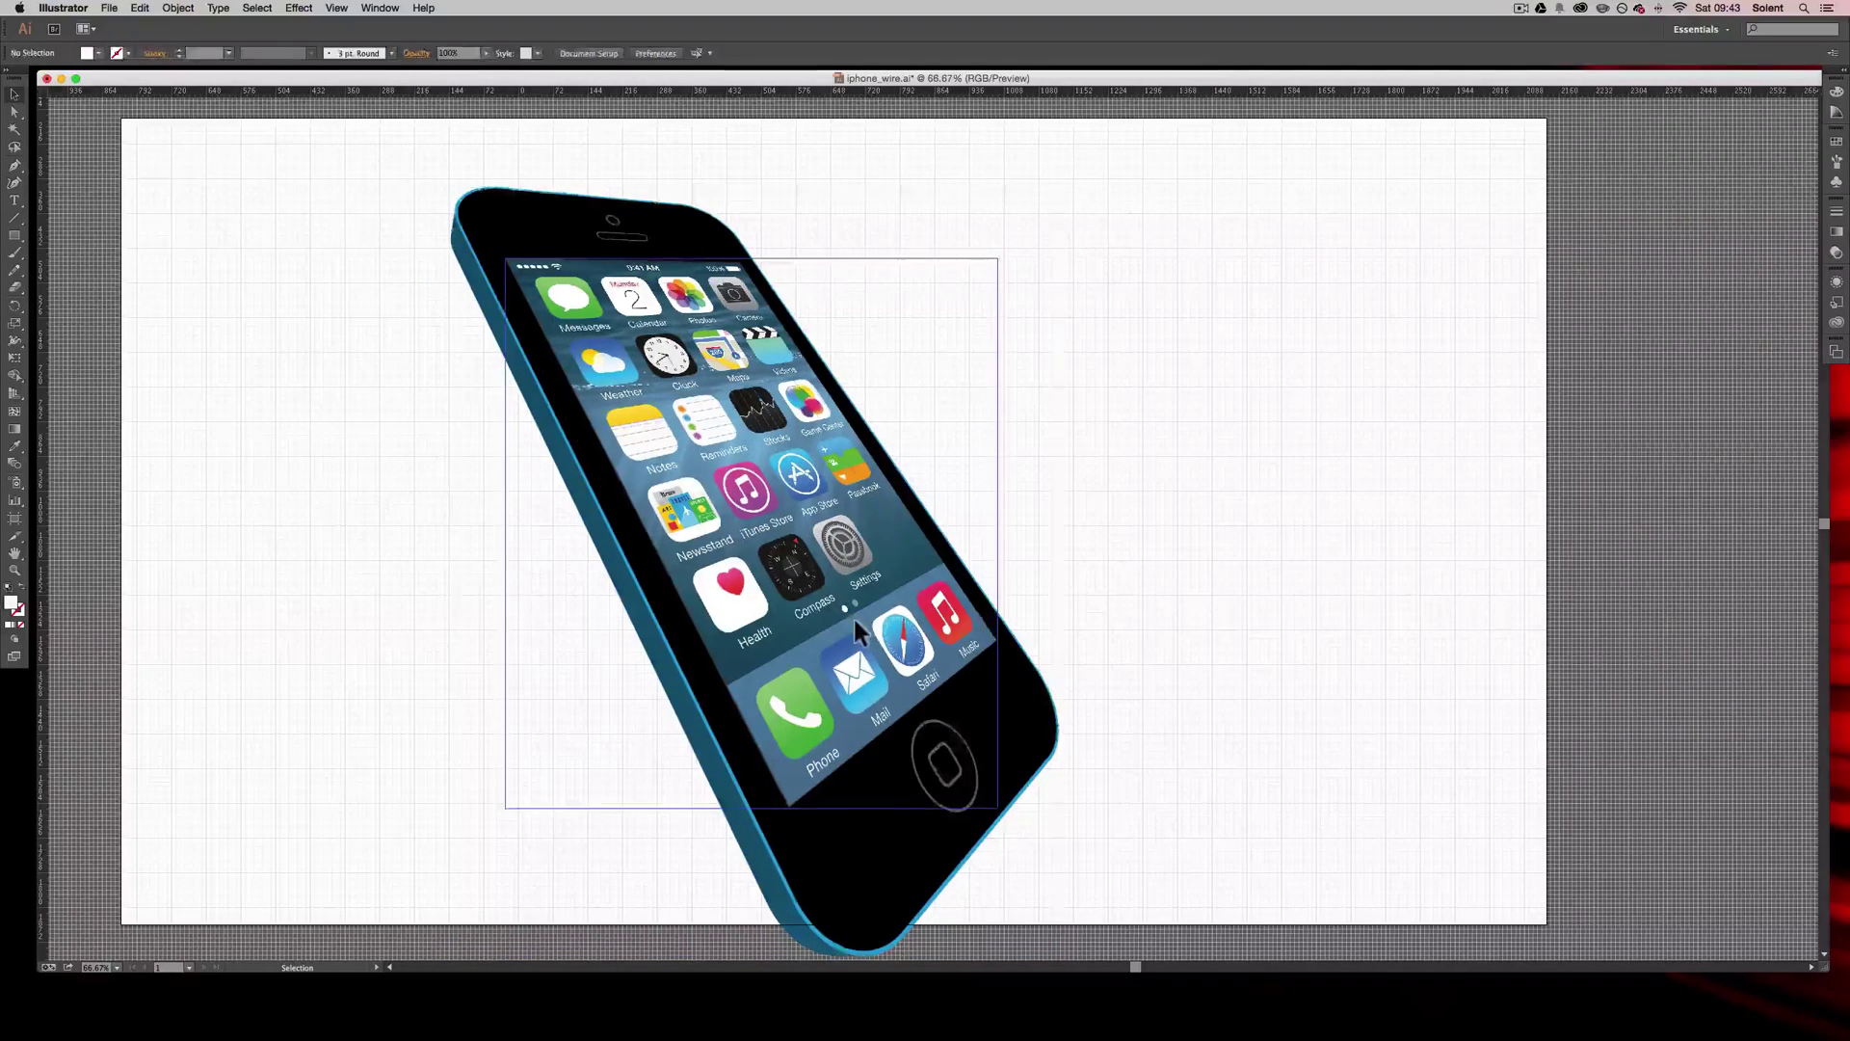
{"action": "left_click", "coordinate": [853, 616]}
{"action": "left_click_drag", "start_coordinate": [854, 616], "coordinate": [858, 576]}
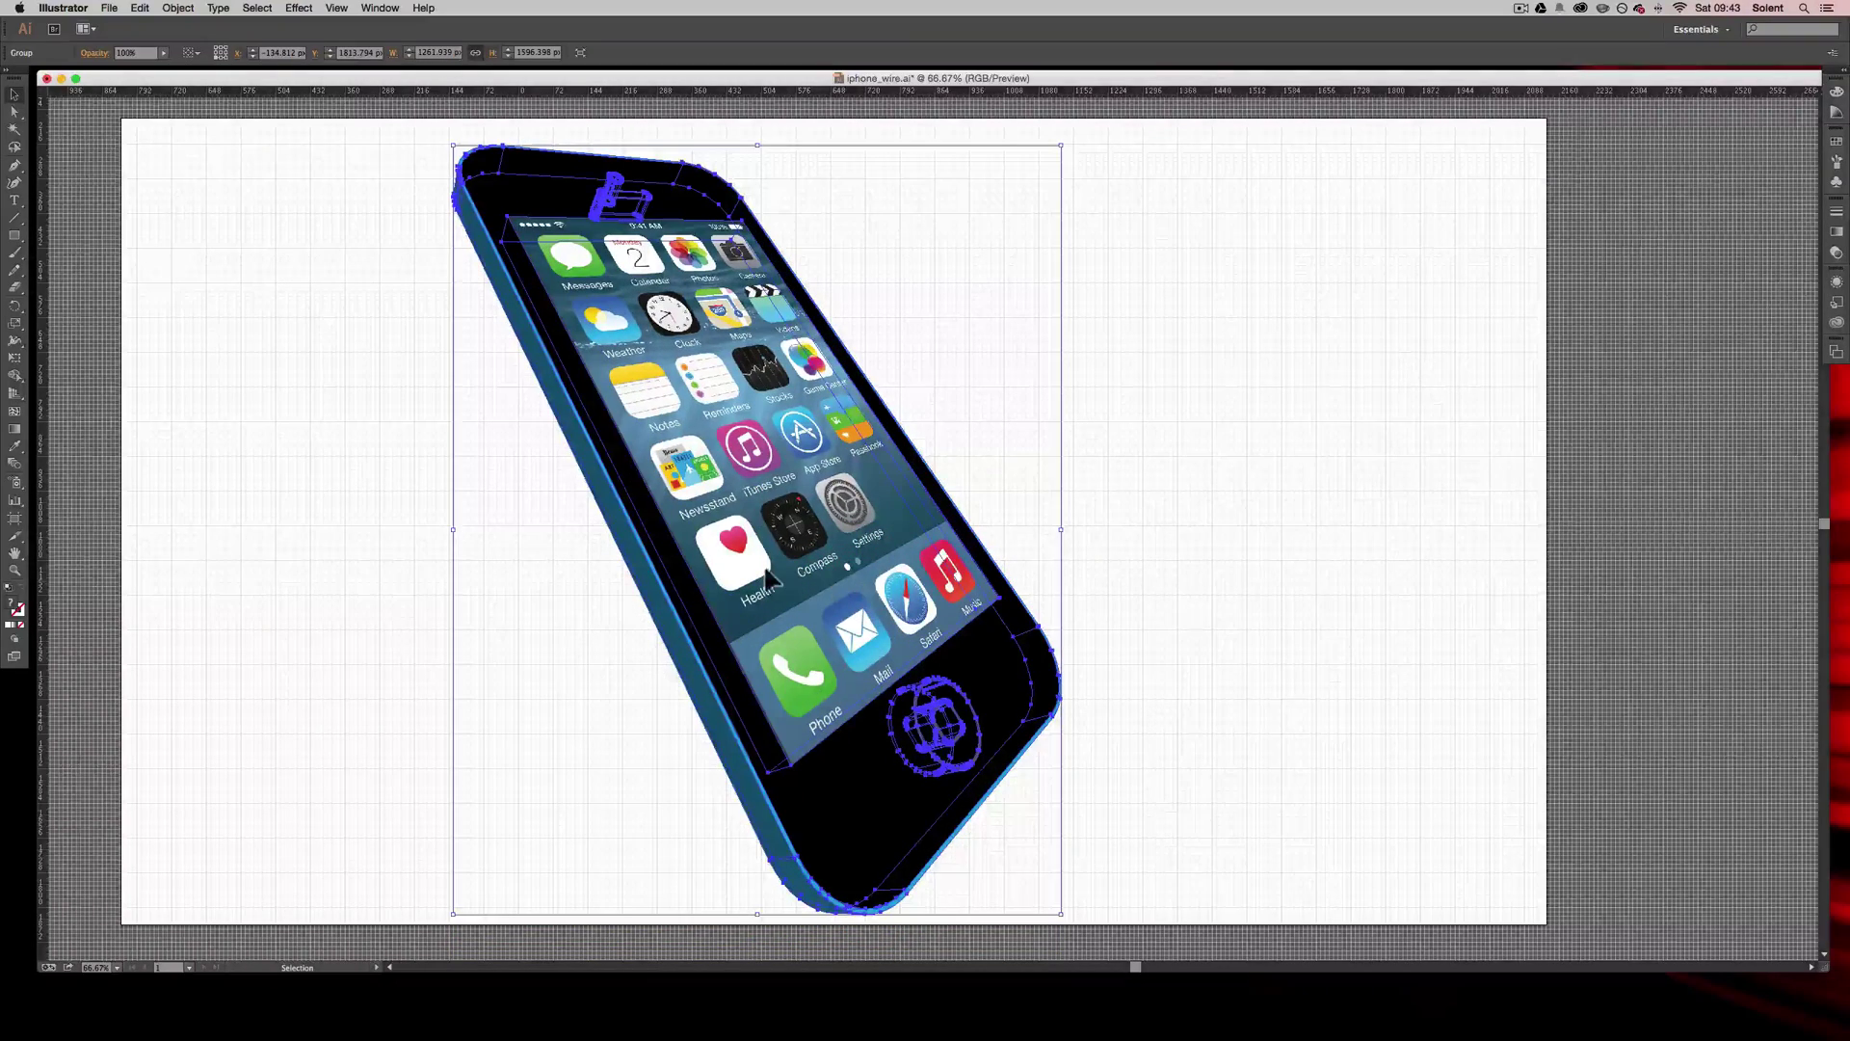
- Pull the artboard's left and right edges in to sit snugly around the expanded phone
{"action": "left_click", "coordinate": [291, 410]}
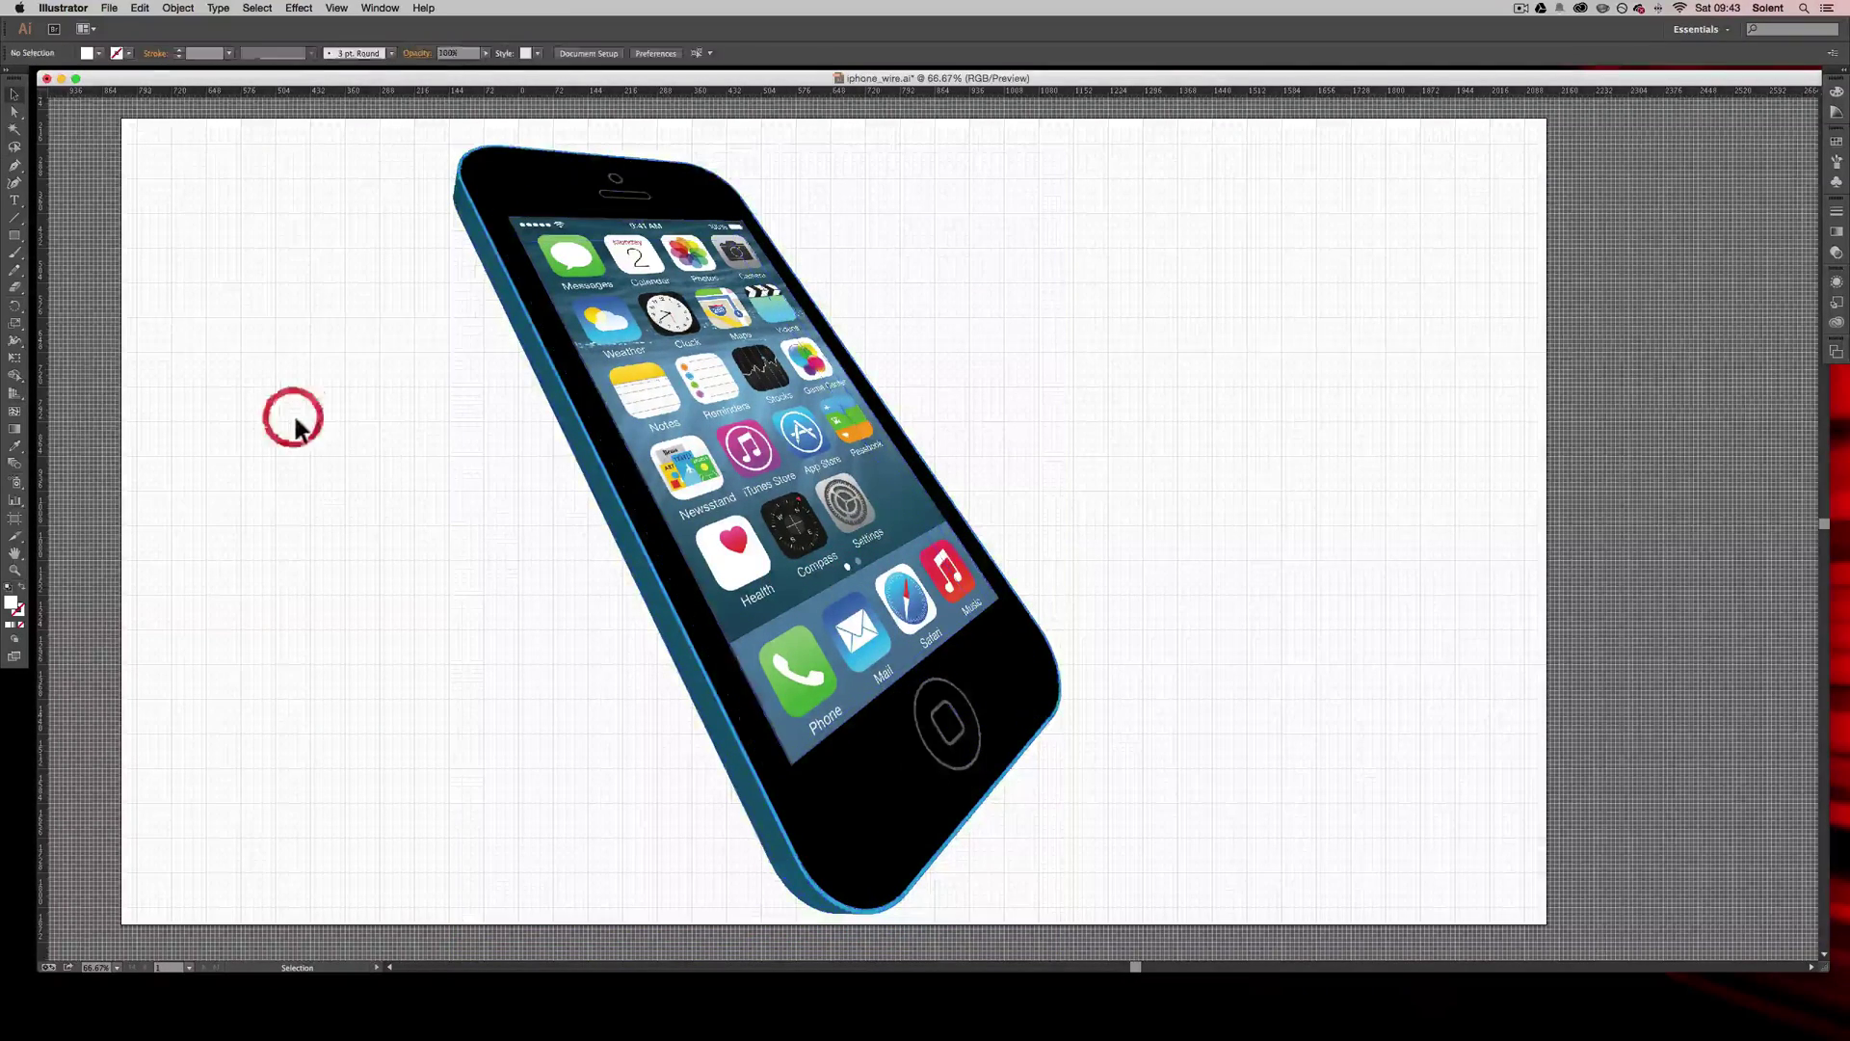
{"action": "left_click", "coordinate": [15, 519]}
{"action": "left_click_drag", "start_coordinate": [121, 521], "coordinate": [445, 511]}
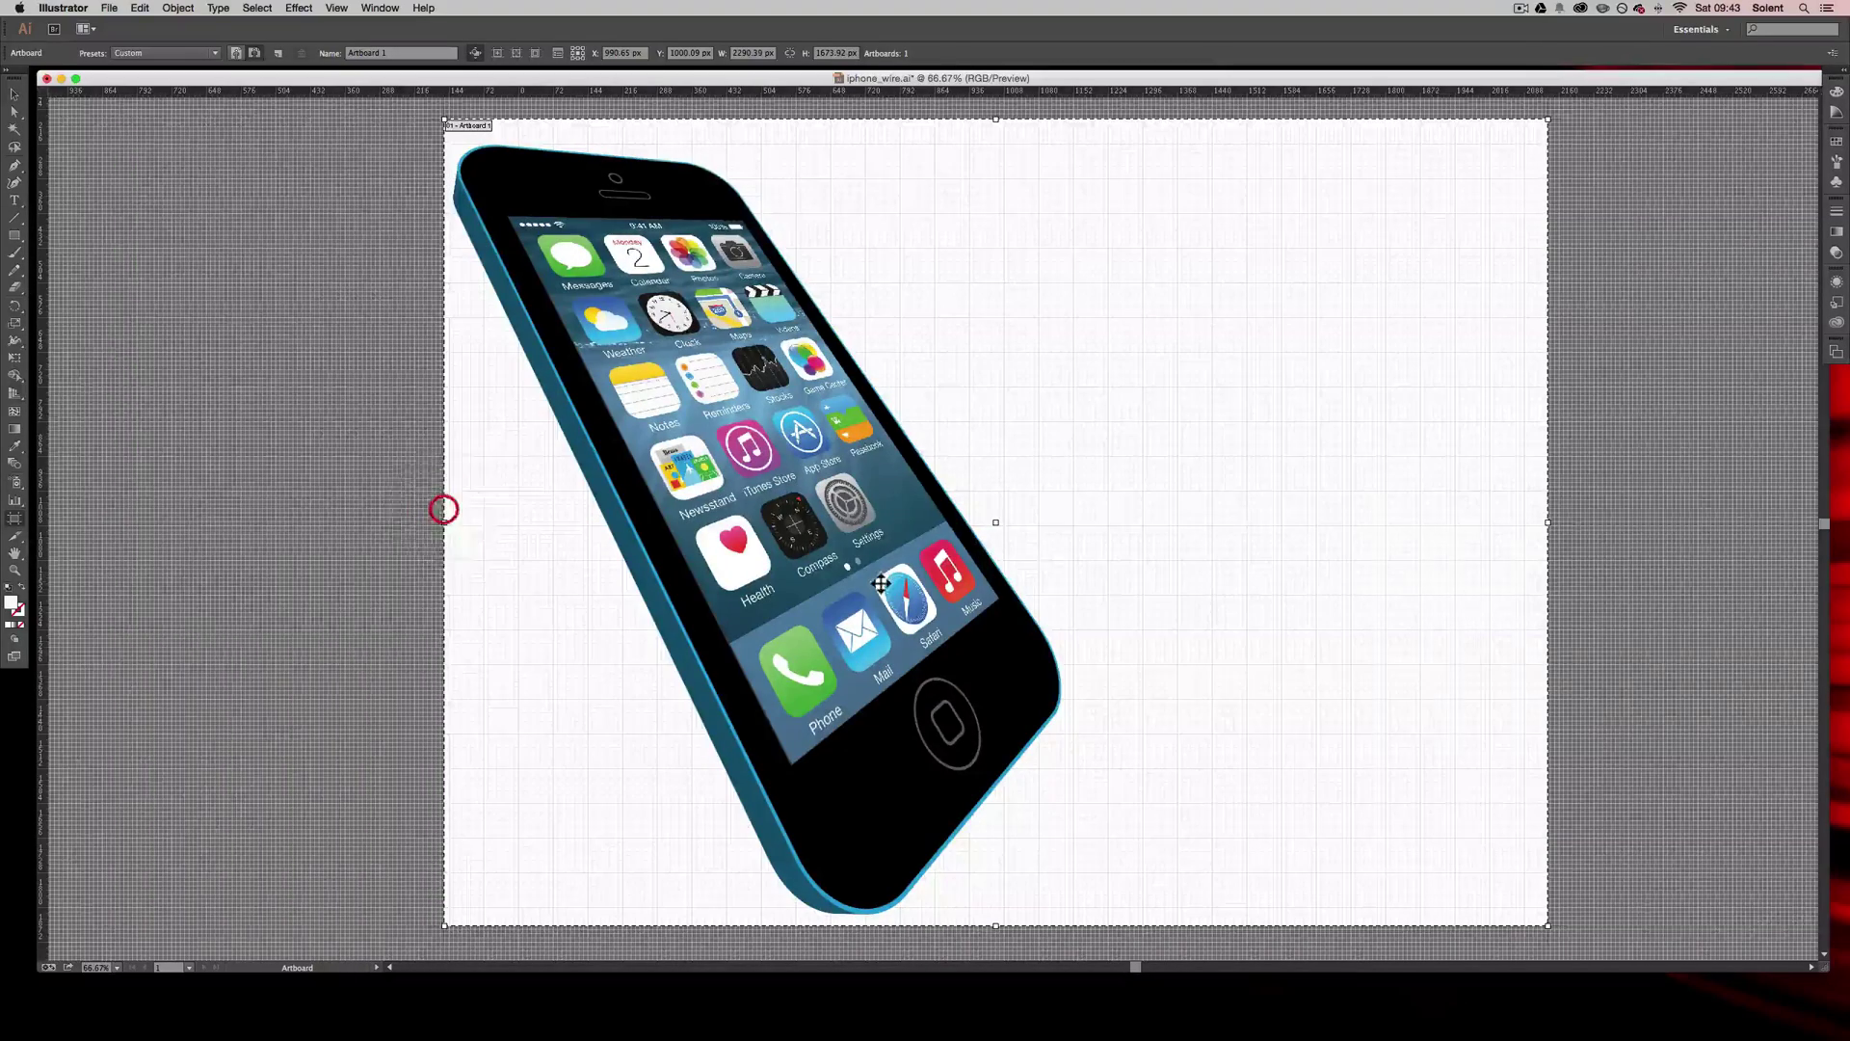
{"action": "left_click_drag", "start_coordinate": [1549, 521], "coordinate": [1090, 524]}
{"action": "left_click", "coordinate": [1252, 524]}
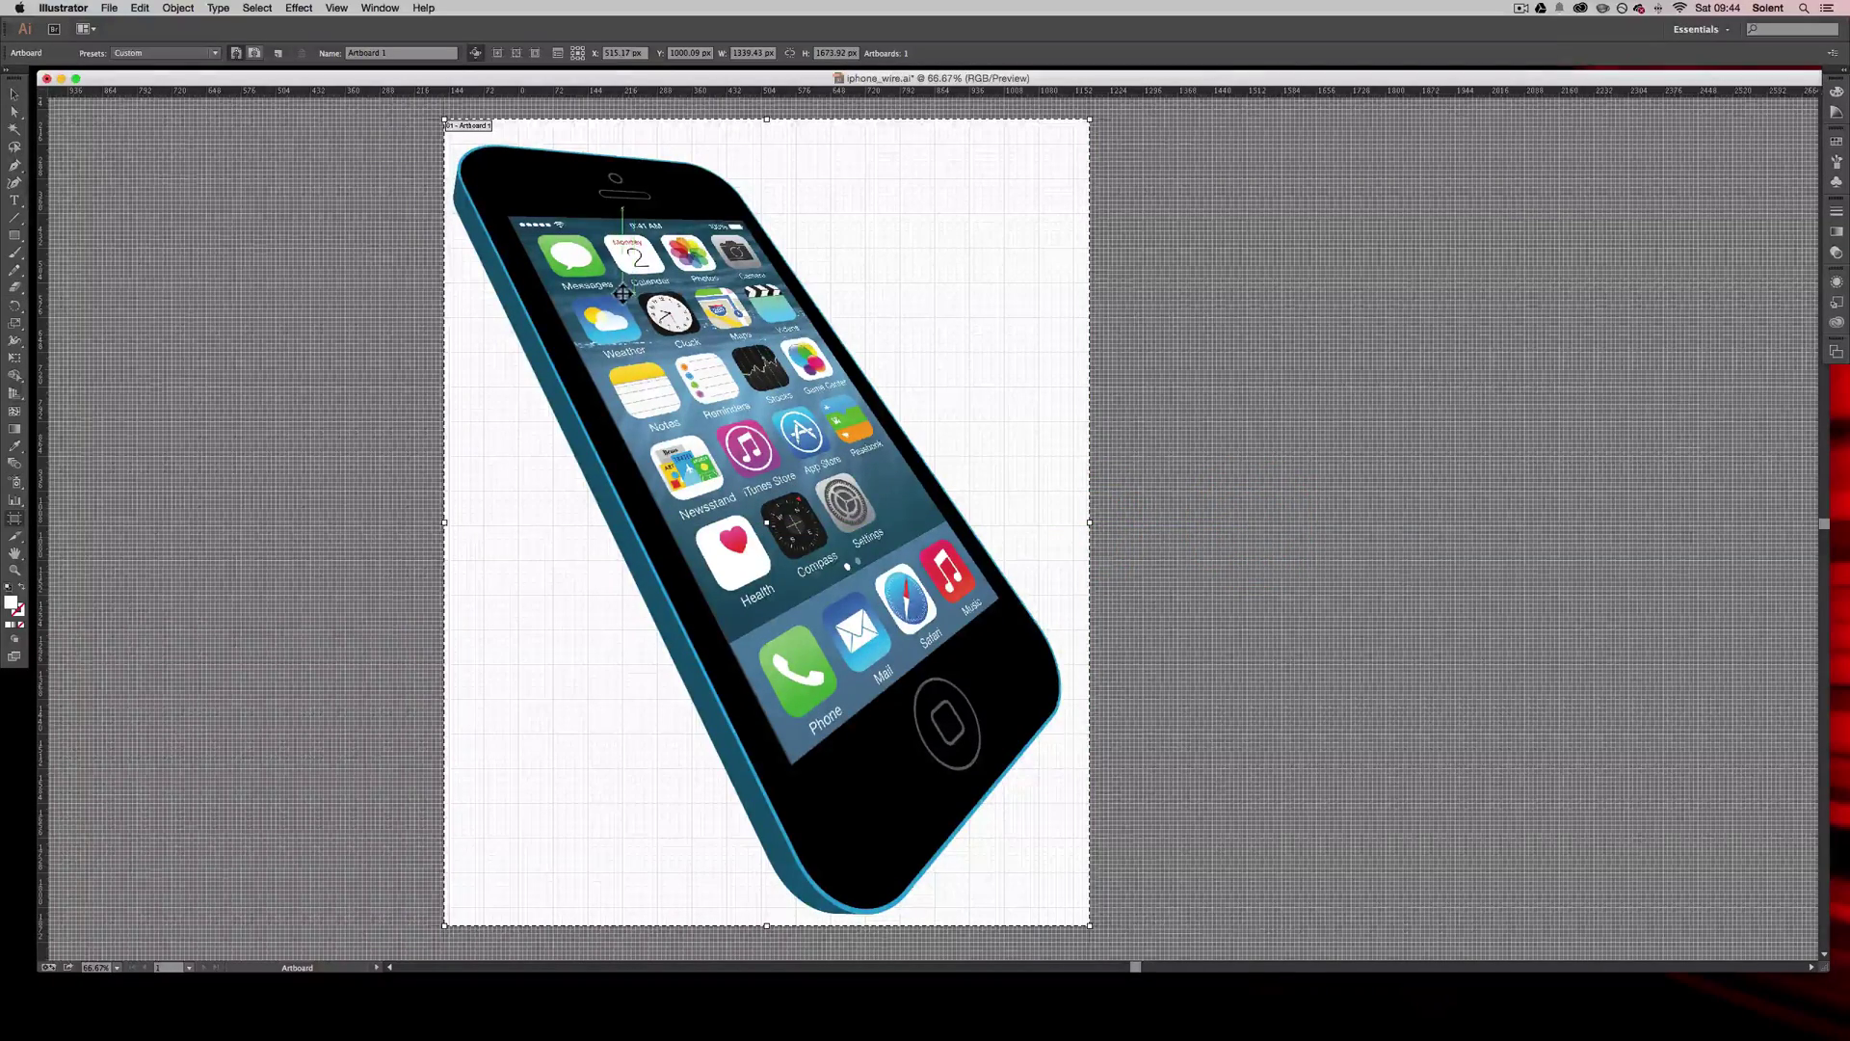
{"action": "left_click", "coordinate": [109, 8]}
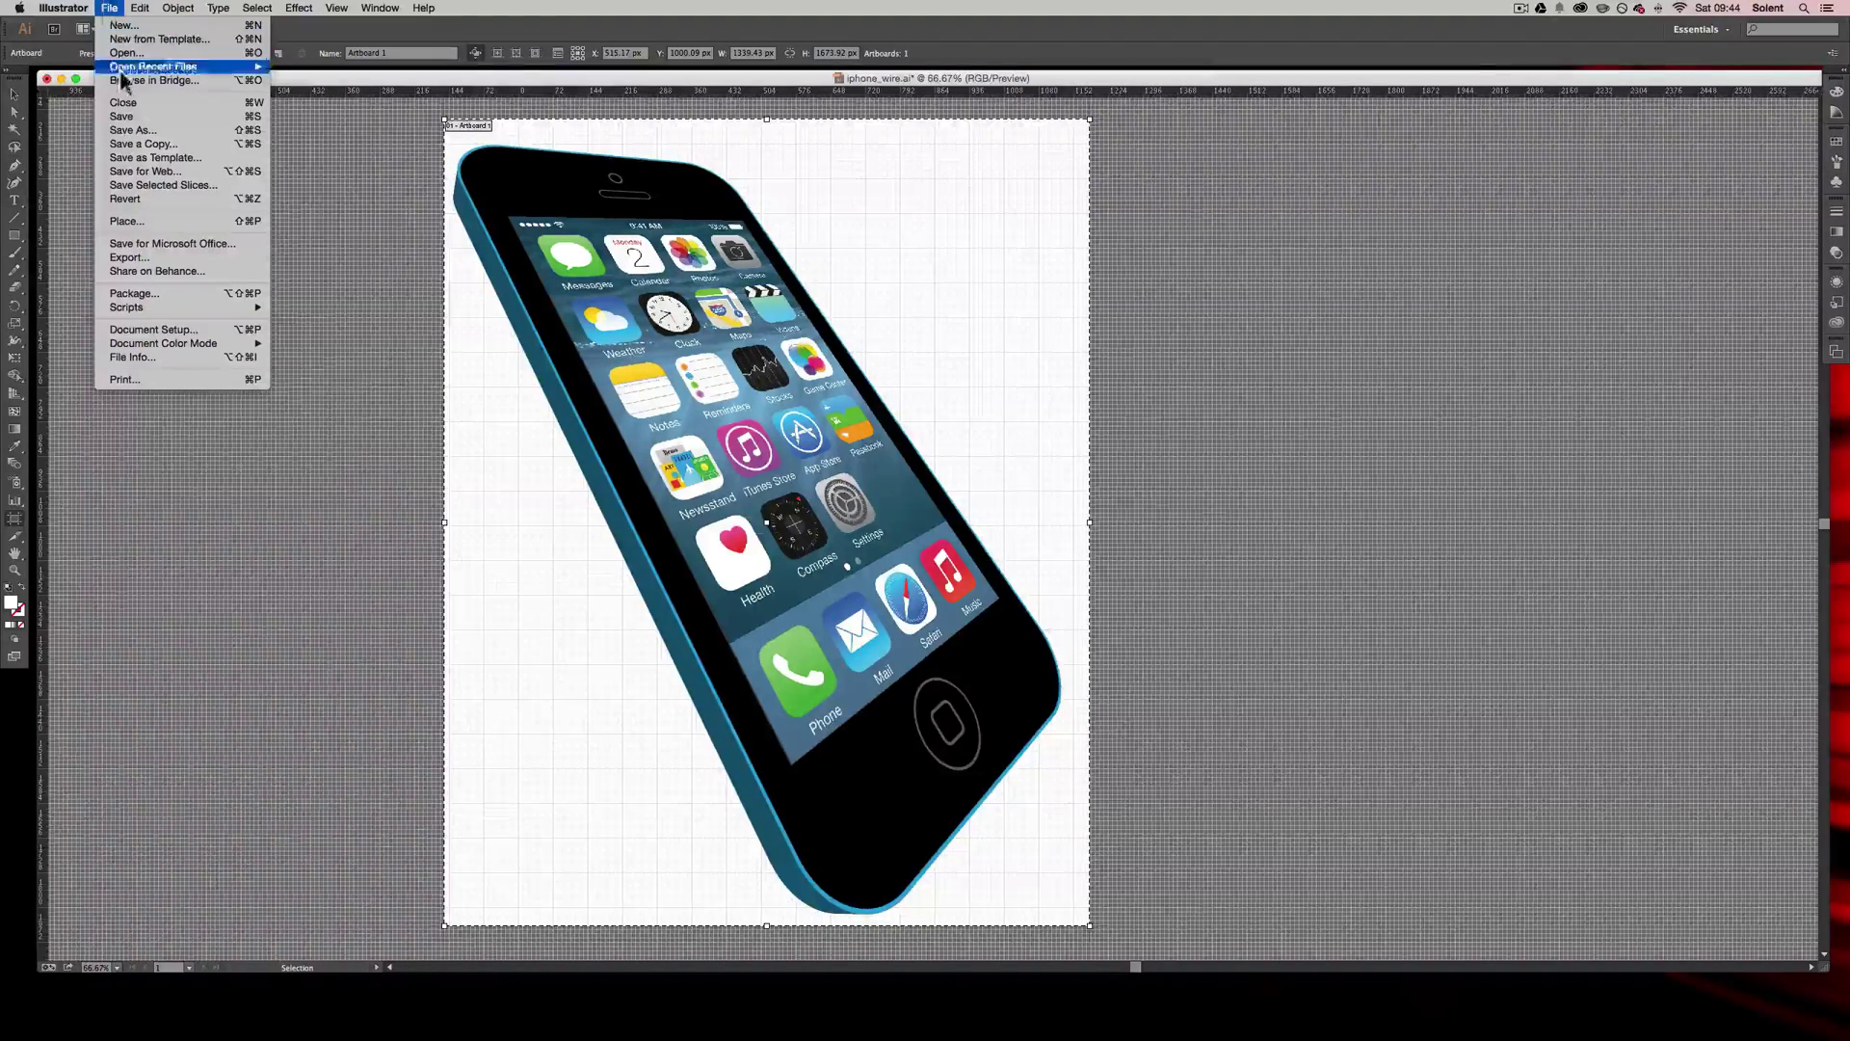
{"action": "left_click", "coordinate": [123, 129]}
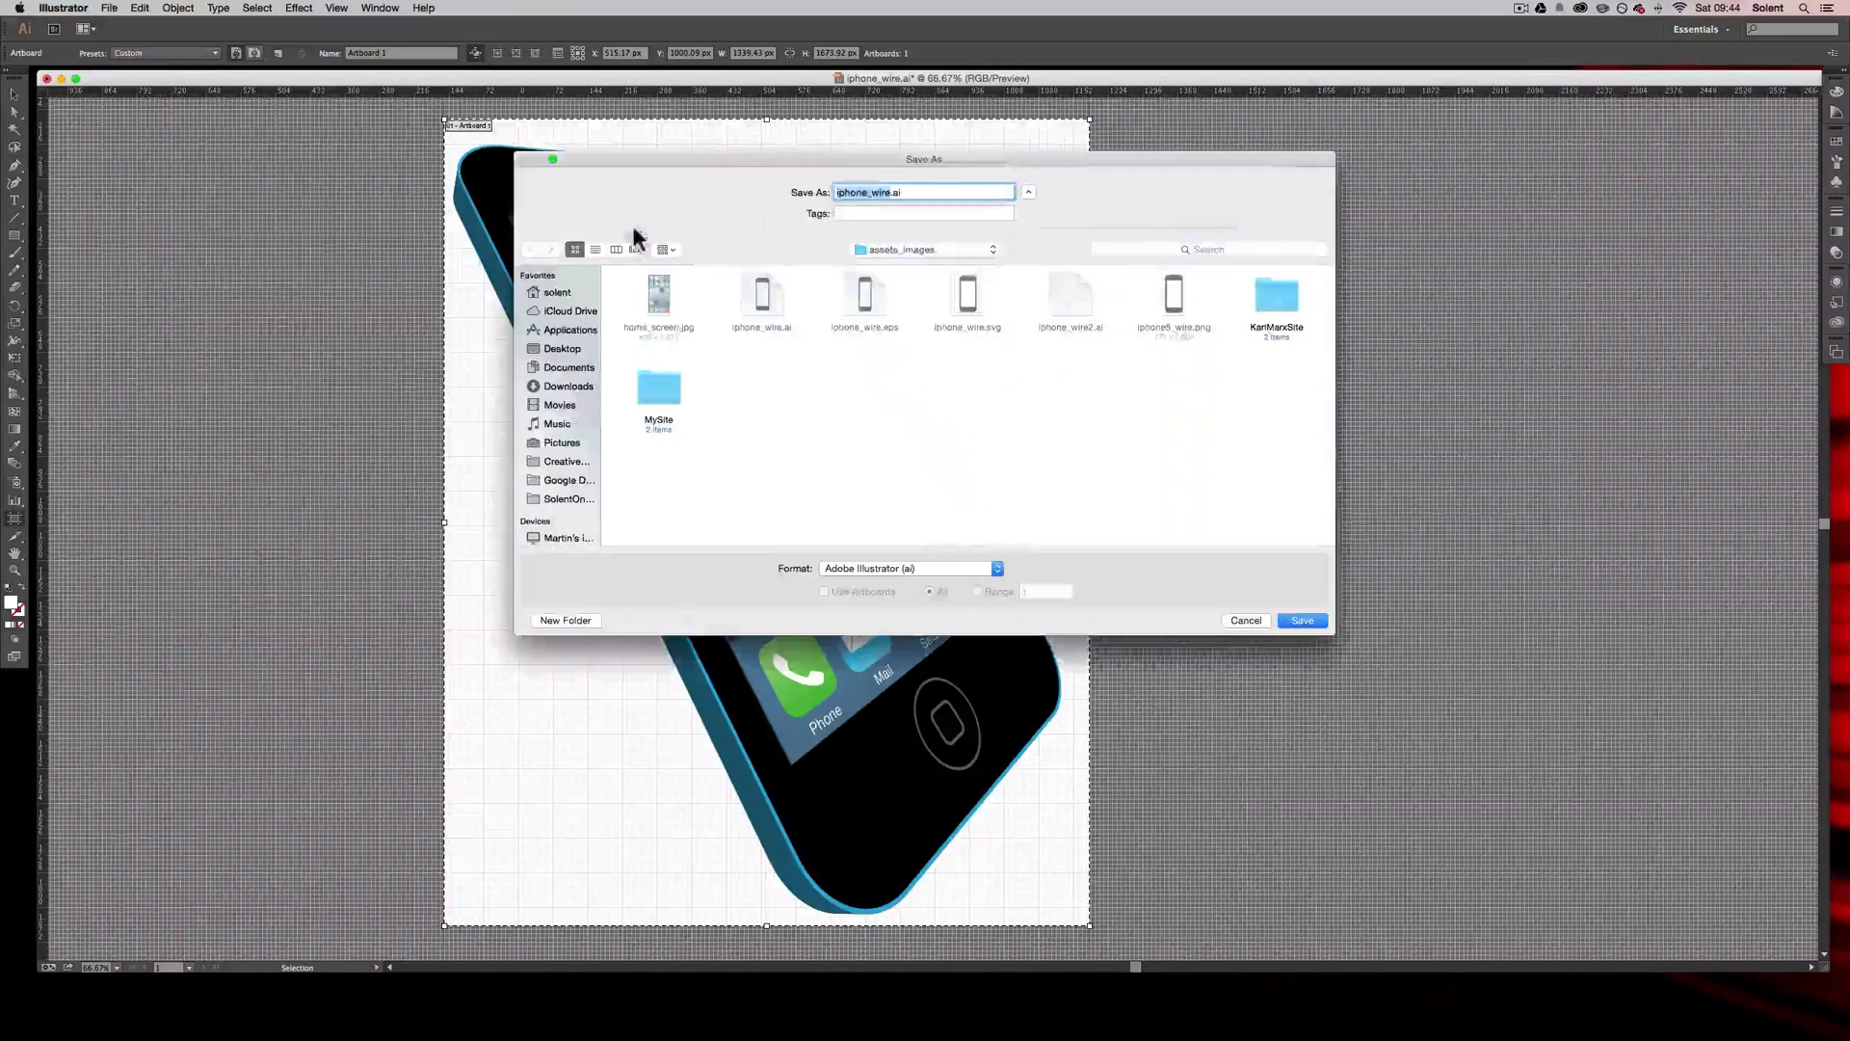
{"action": "left_click", "coordinate": [964, 568]}
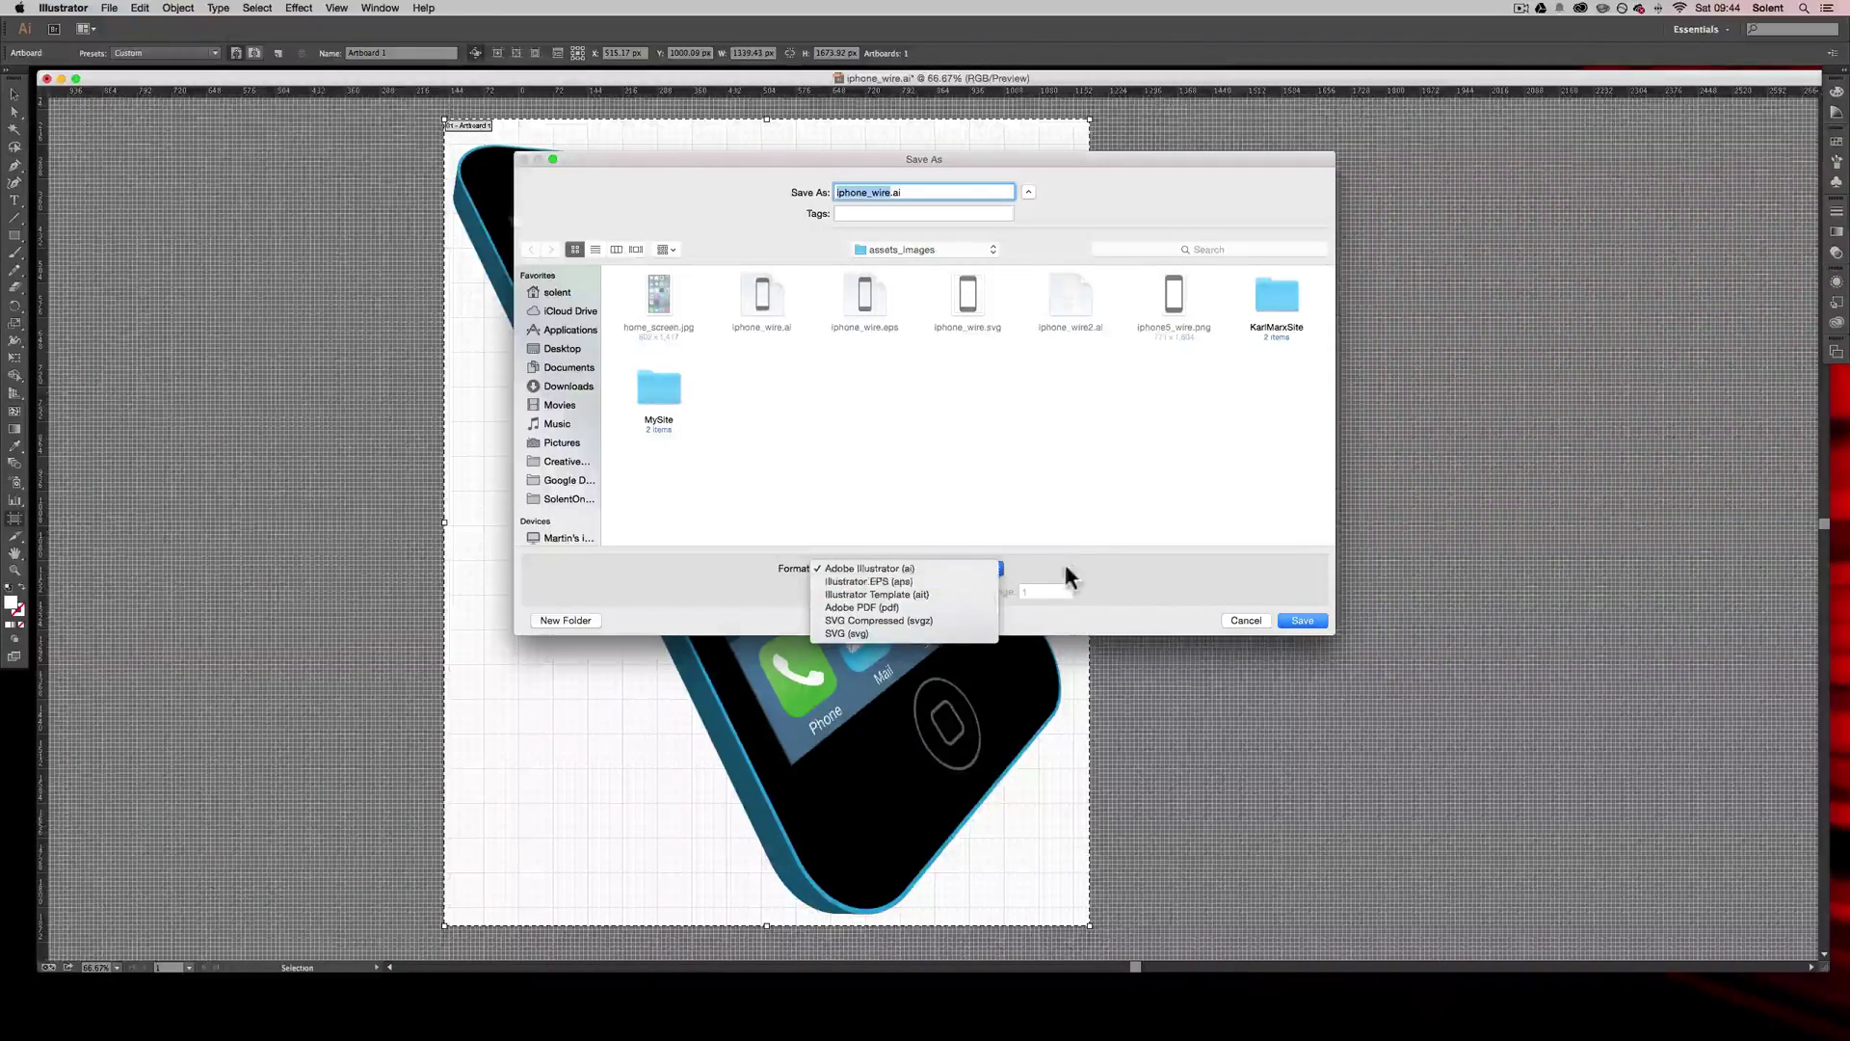
{"action": "left_click", "coordinate": [1173, 602]}
{"action": "left_click", "coordinate": [1243, 618]}
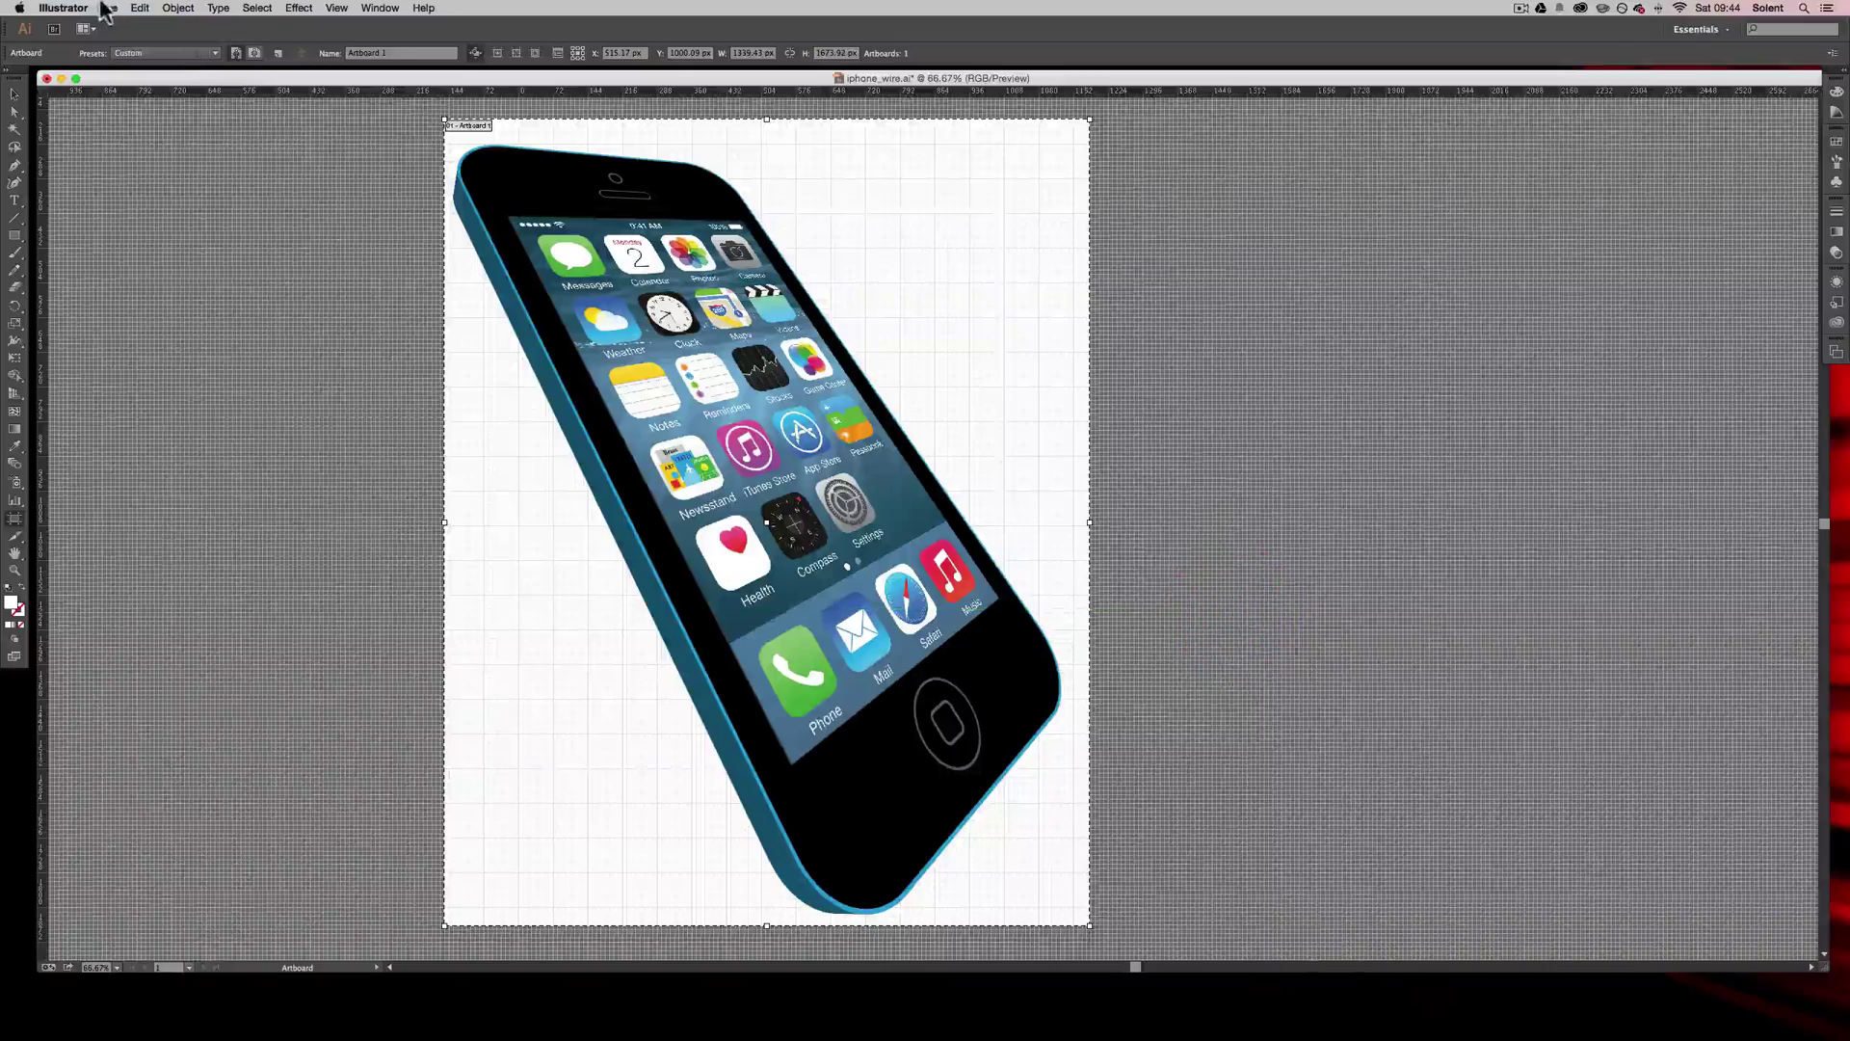
- Export the artwork as iphone_wire.png in PNG format at Screen resolution
{"action": "left_click", "coordinate": [109, 8]}
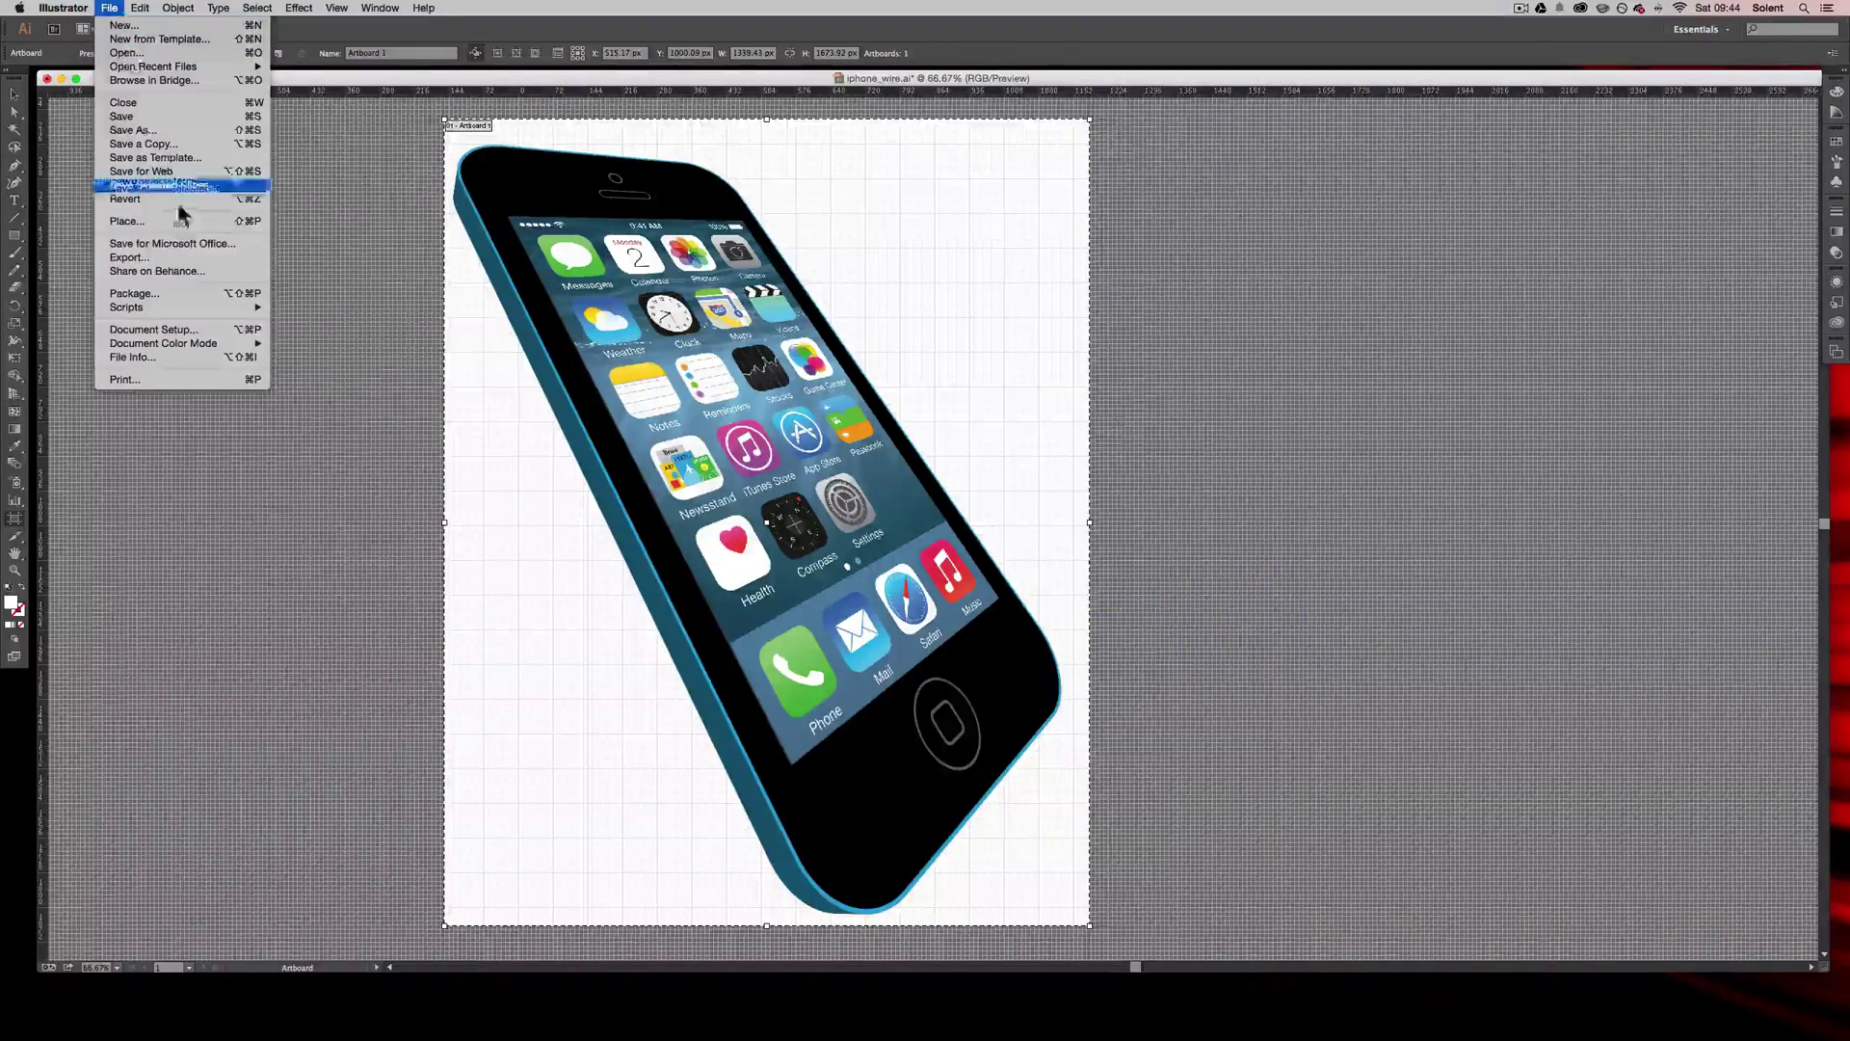
{"action": "left_click", "coordinate": [183, 260]}
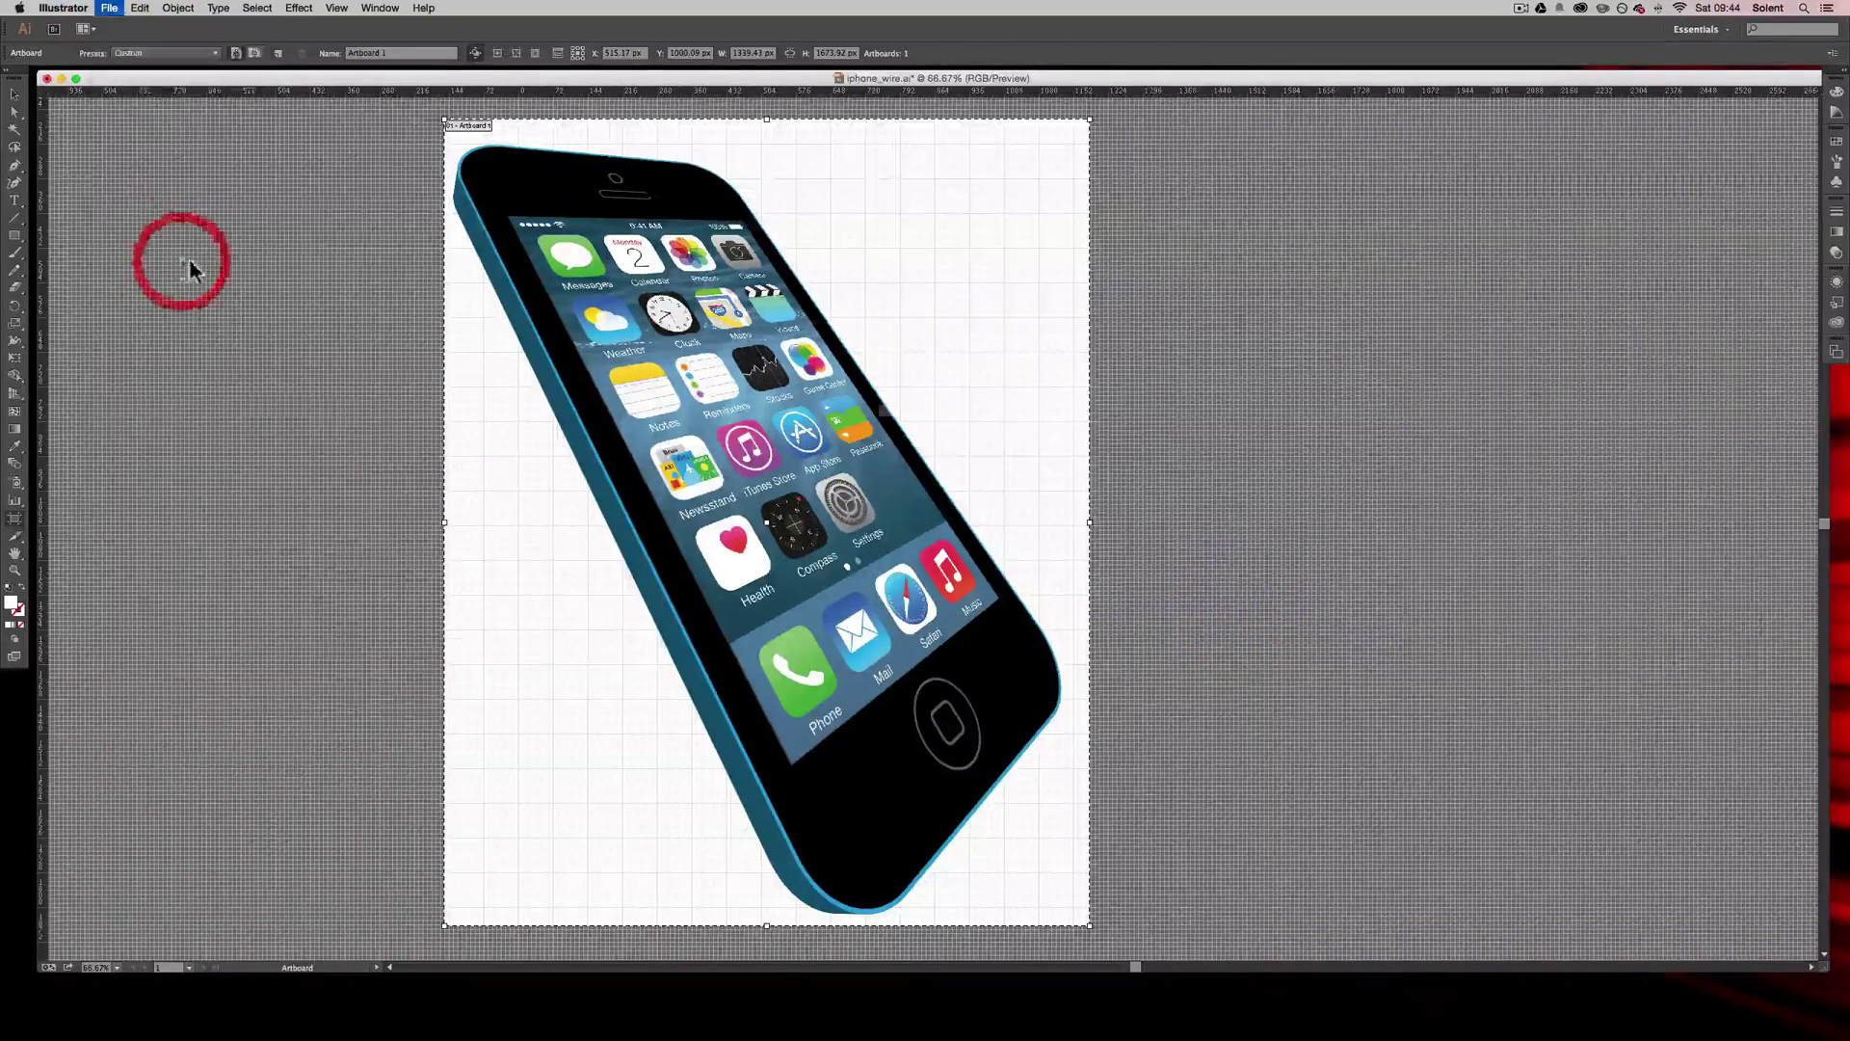
{"action": "left_click", "coordinate": [895, 569]}
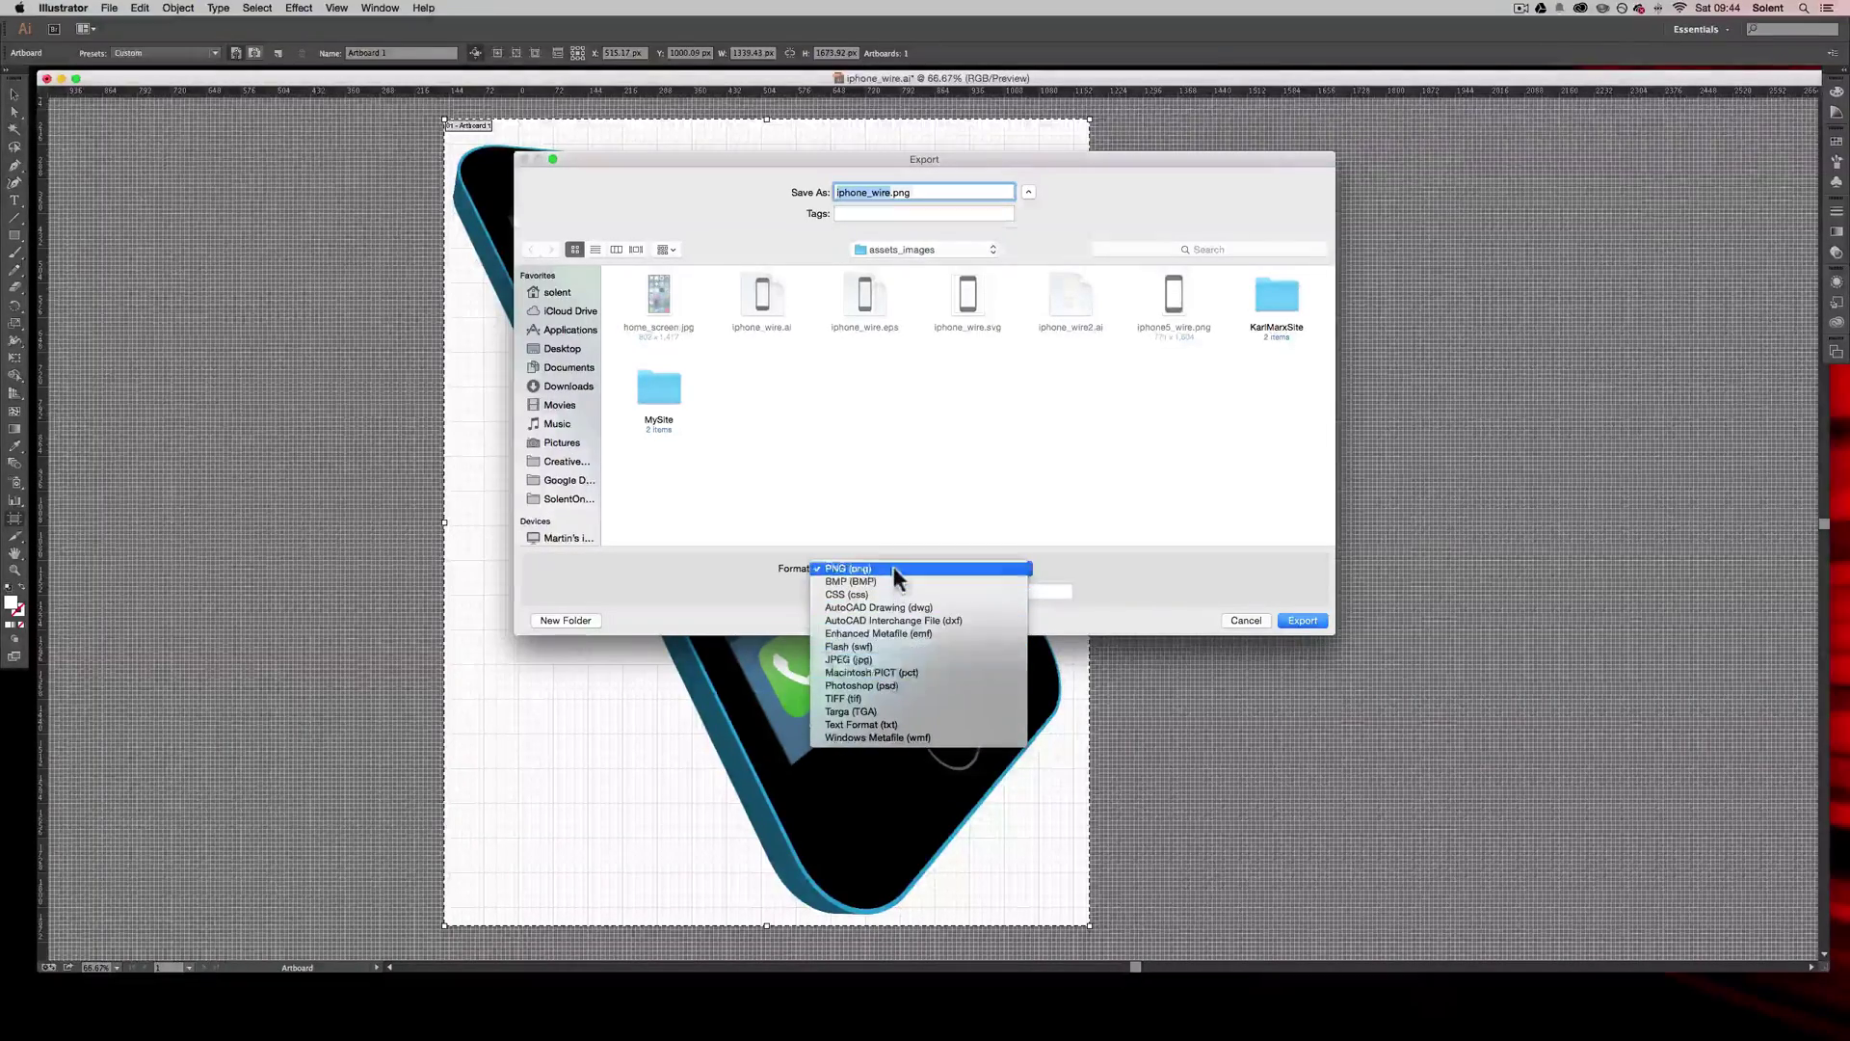
{"action": "left_click", "coordinate": [892, 569]}
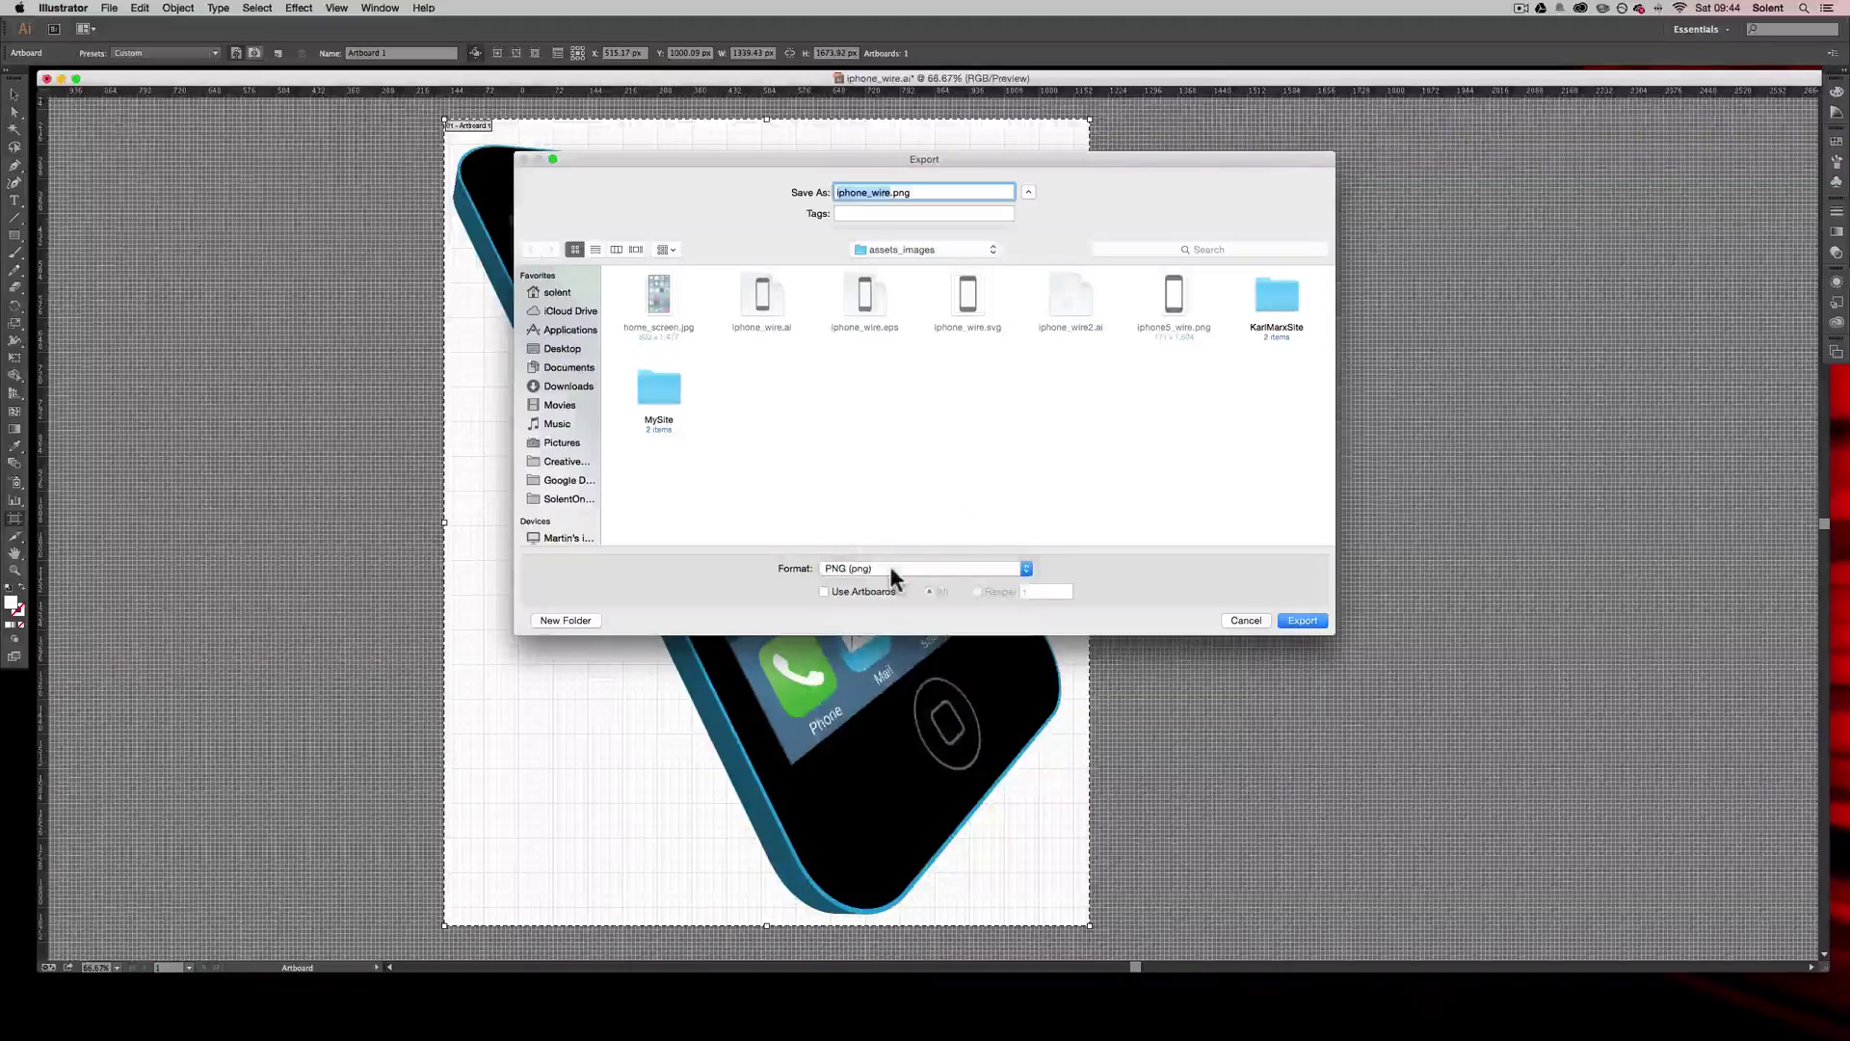
{"action": "left_click", "coordinate": [890, 569]}
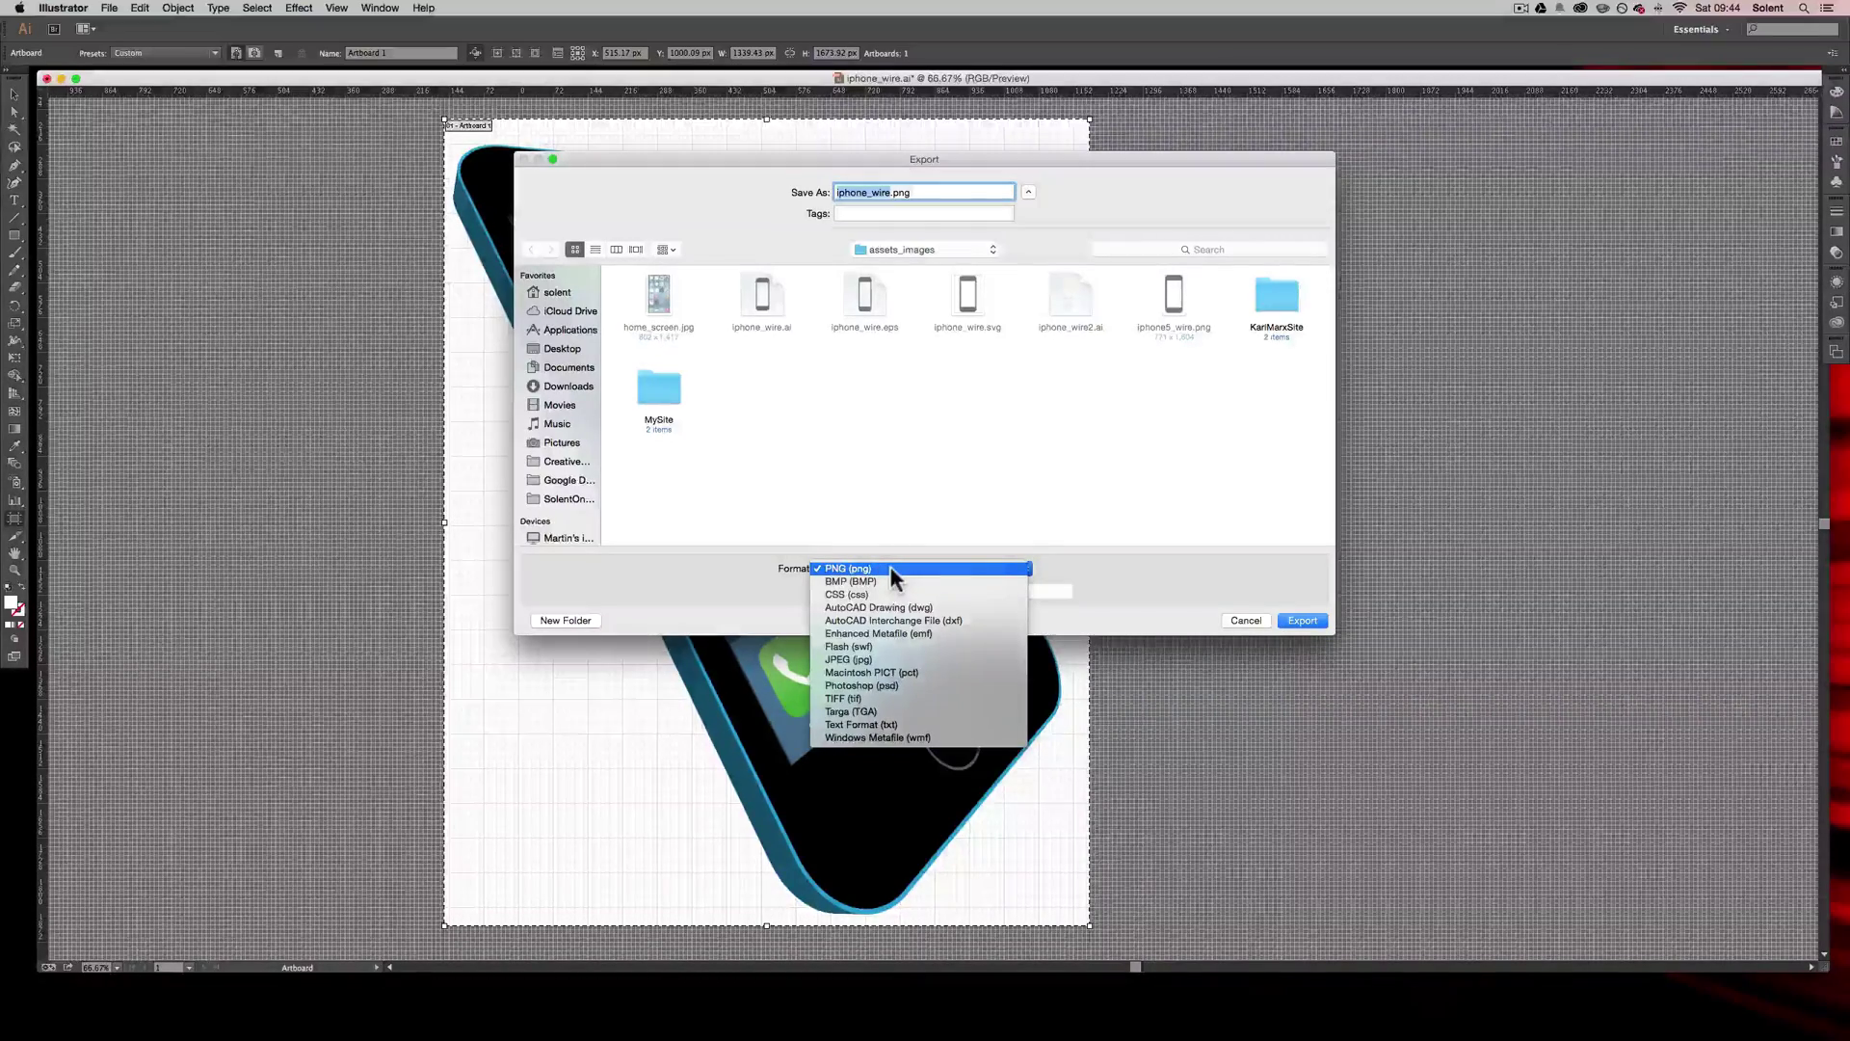
{"action": "left_click", "coordinate": [889, 568]}
{"action": "left_click", "coordinate": [1307, 622]}
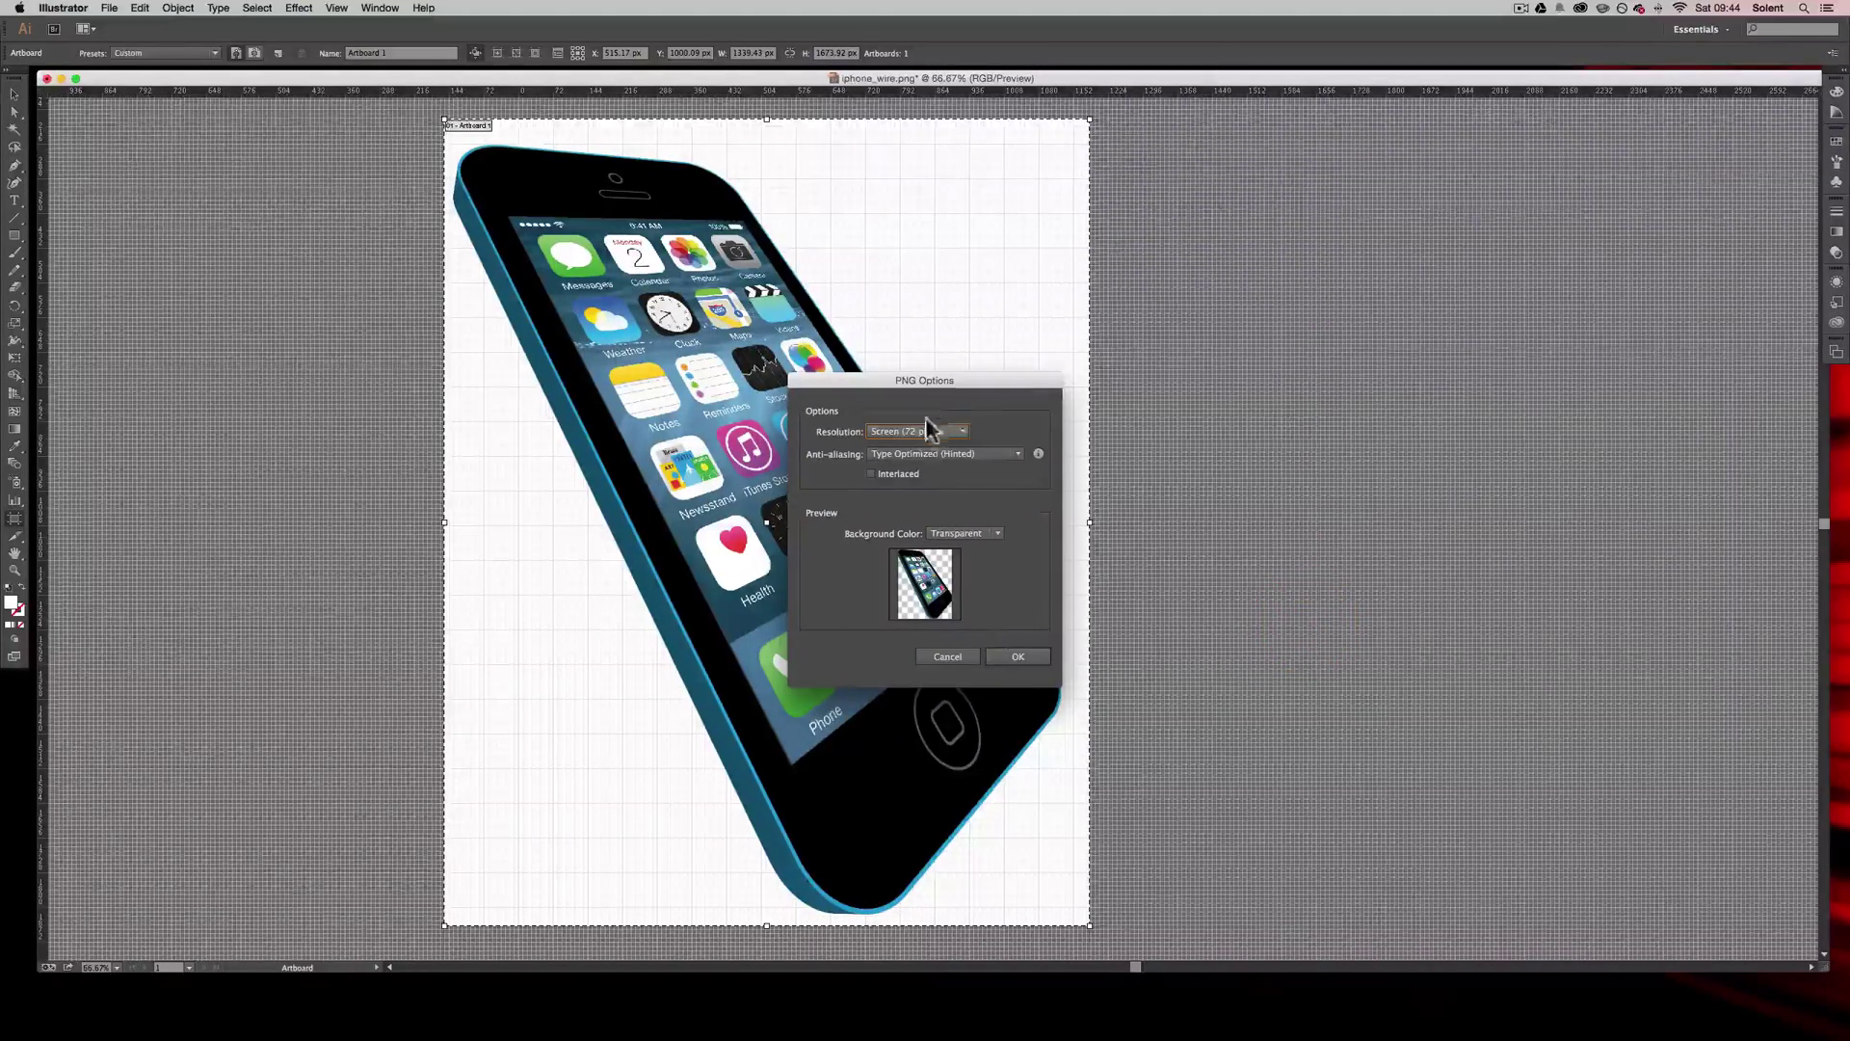
{"action": "left_click", "coordinate": [961, 431]}
{"action": "left_click", "coordinate": [960, 430]}
- Confirm the PNG export options, then open iphone_wire.png from Finder in Photoshop
{"action": "left_click", "coordinate": [1018, 657]}
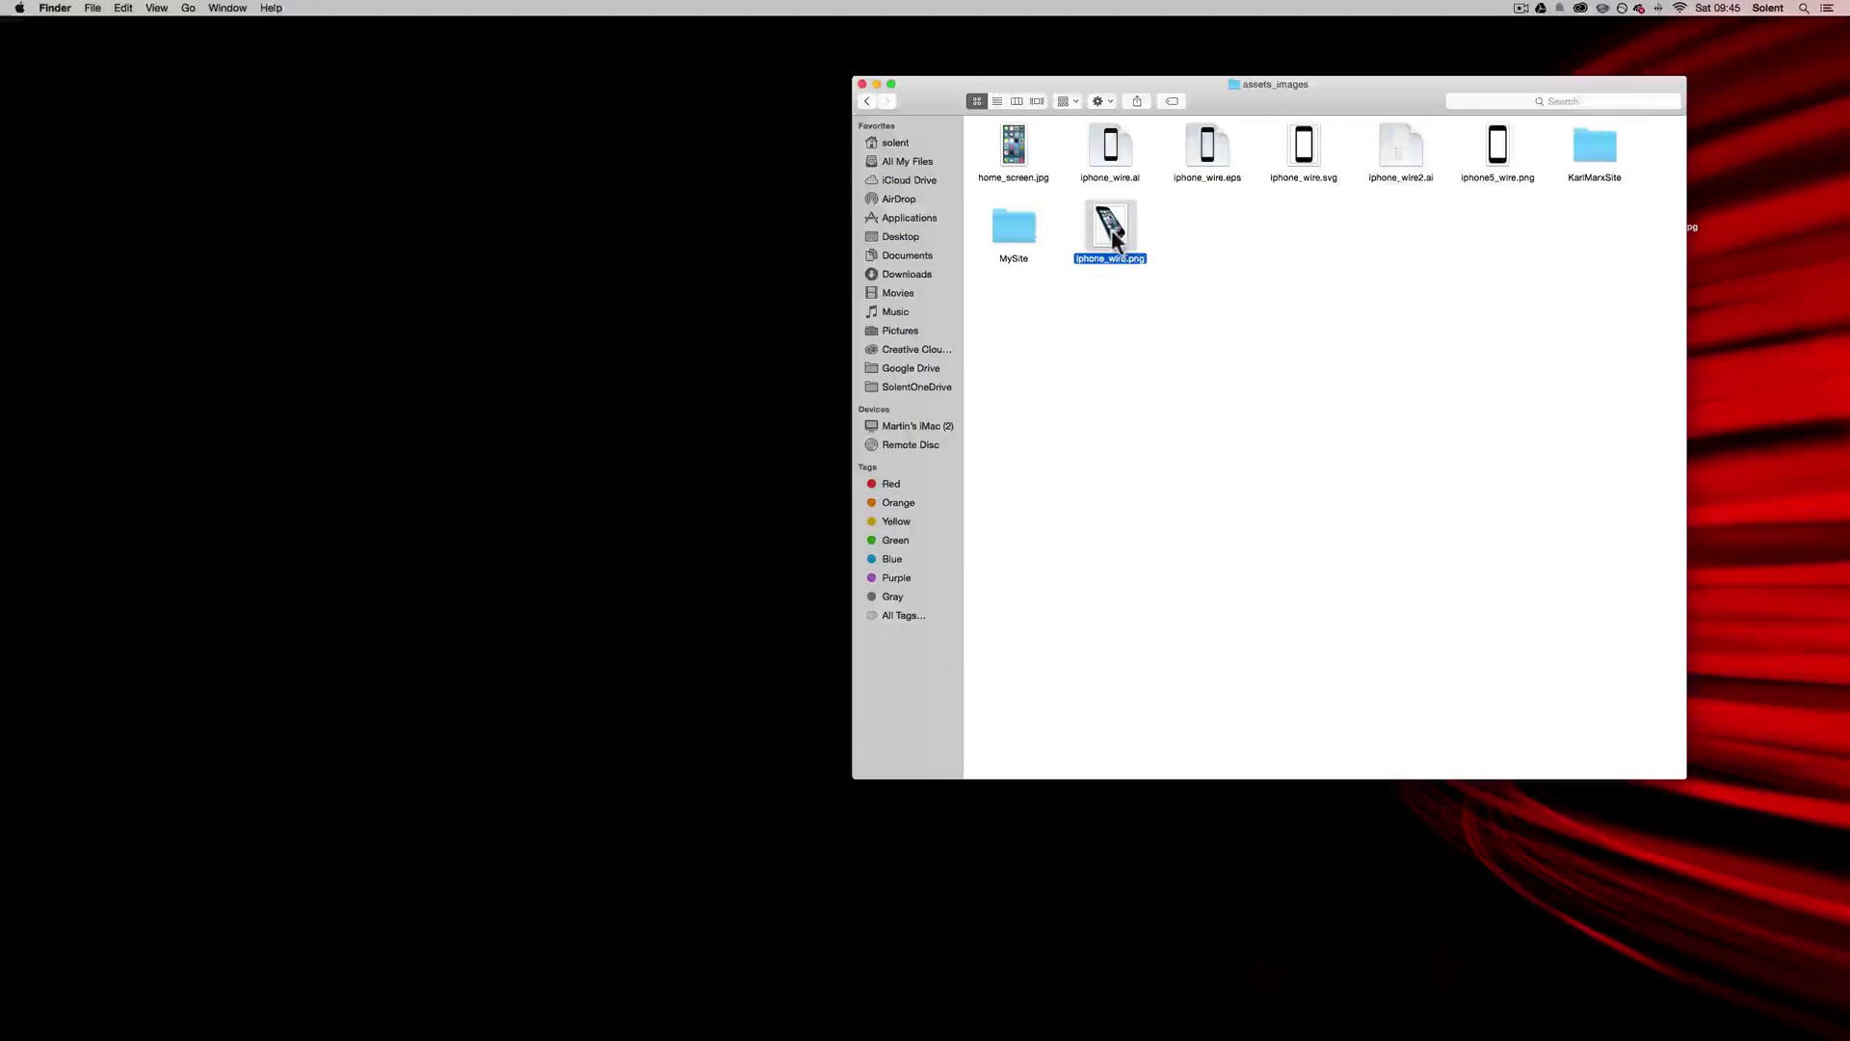
{"action": "left_click_drag", "start_coordinate": [1113, 236], "coordinate": [894, 1017]}
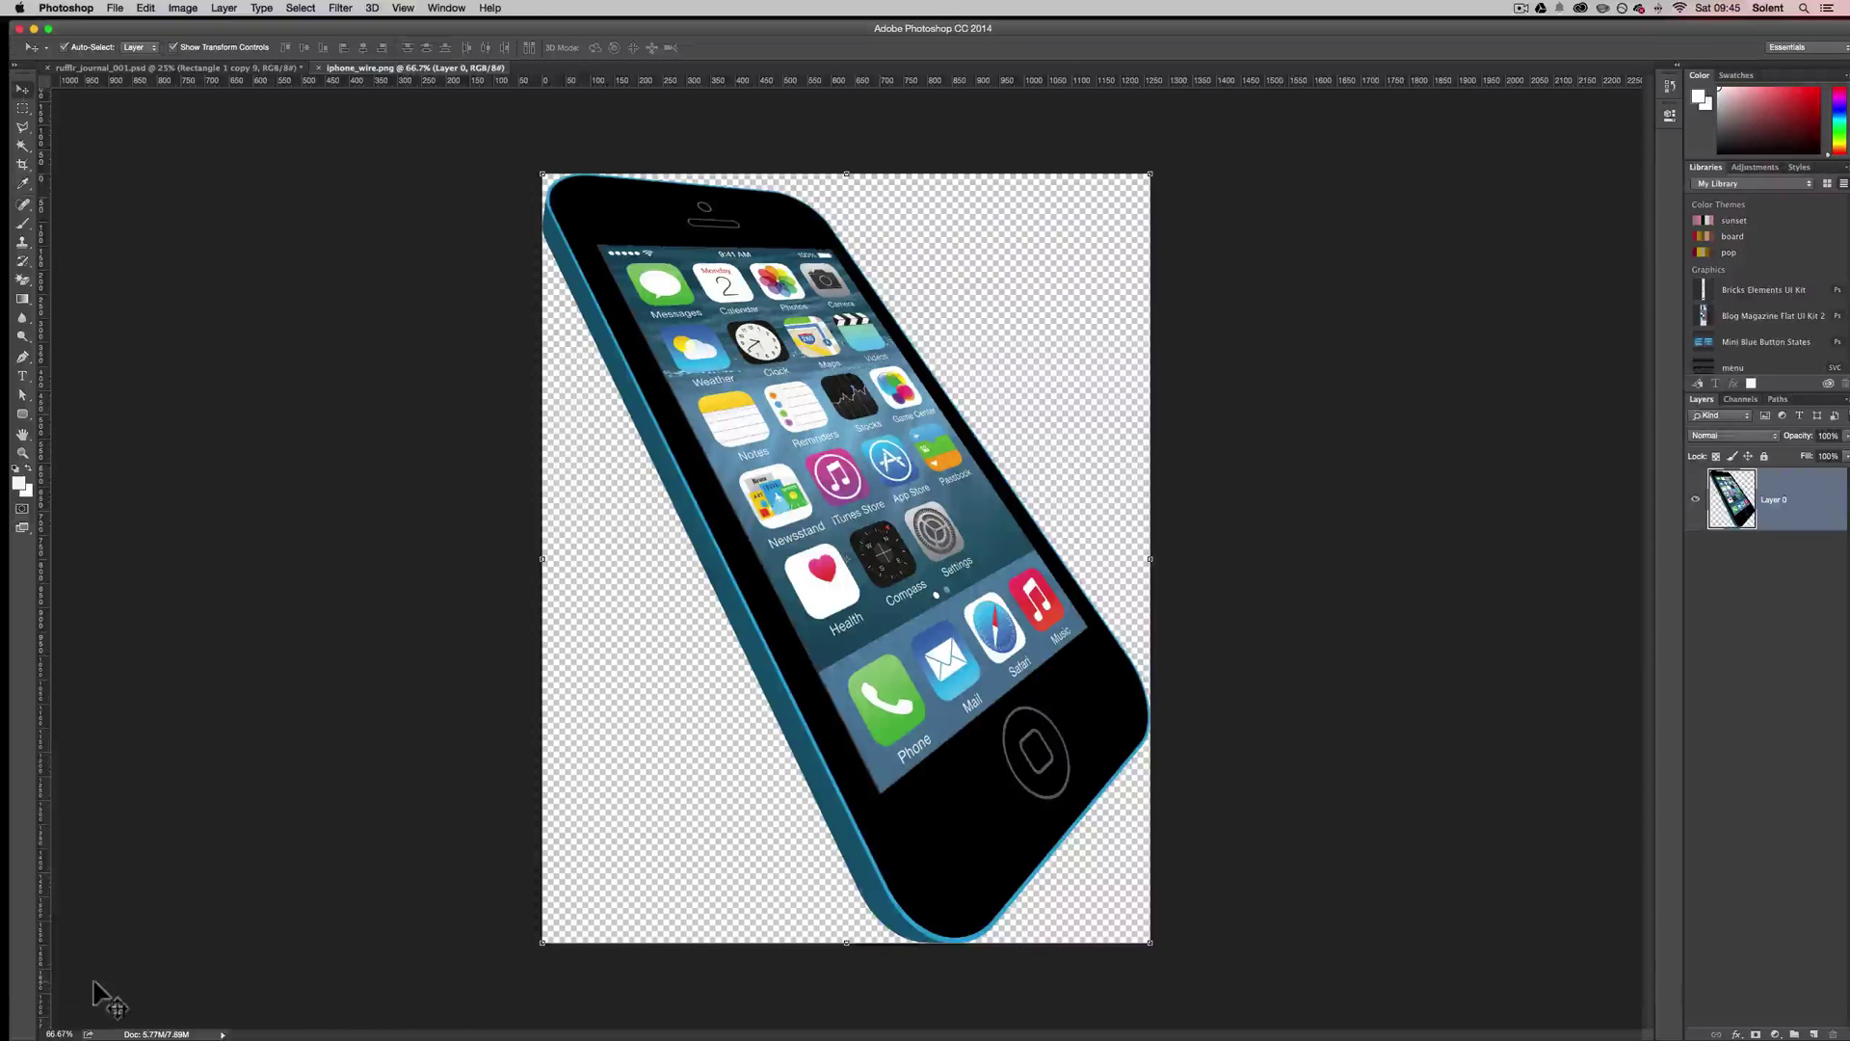
- Zoom iphone_wire.png to 100% around the Health icon, then back out to 66.7%
{"action": "left_click", "coordinate": [29, 452]}
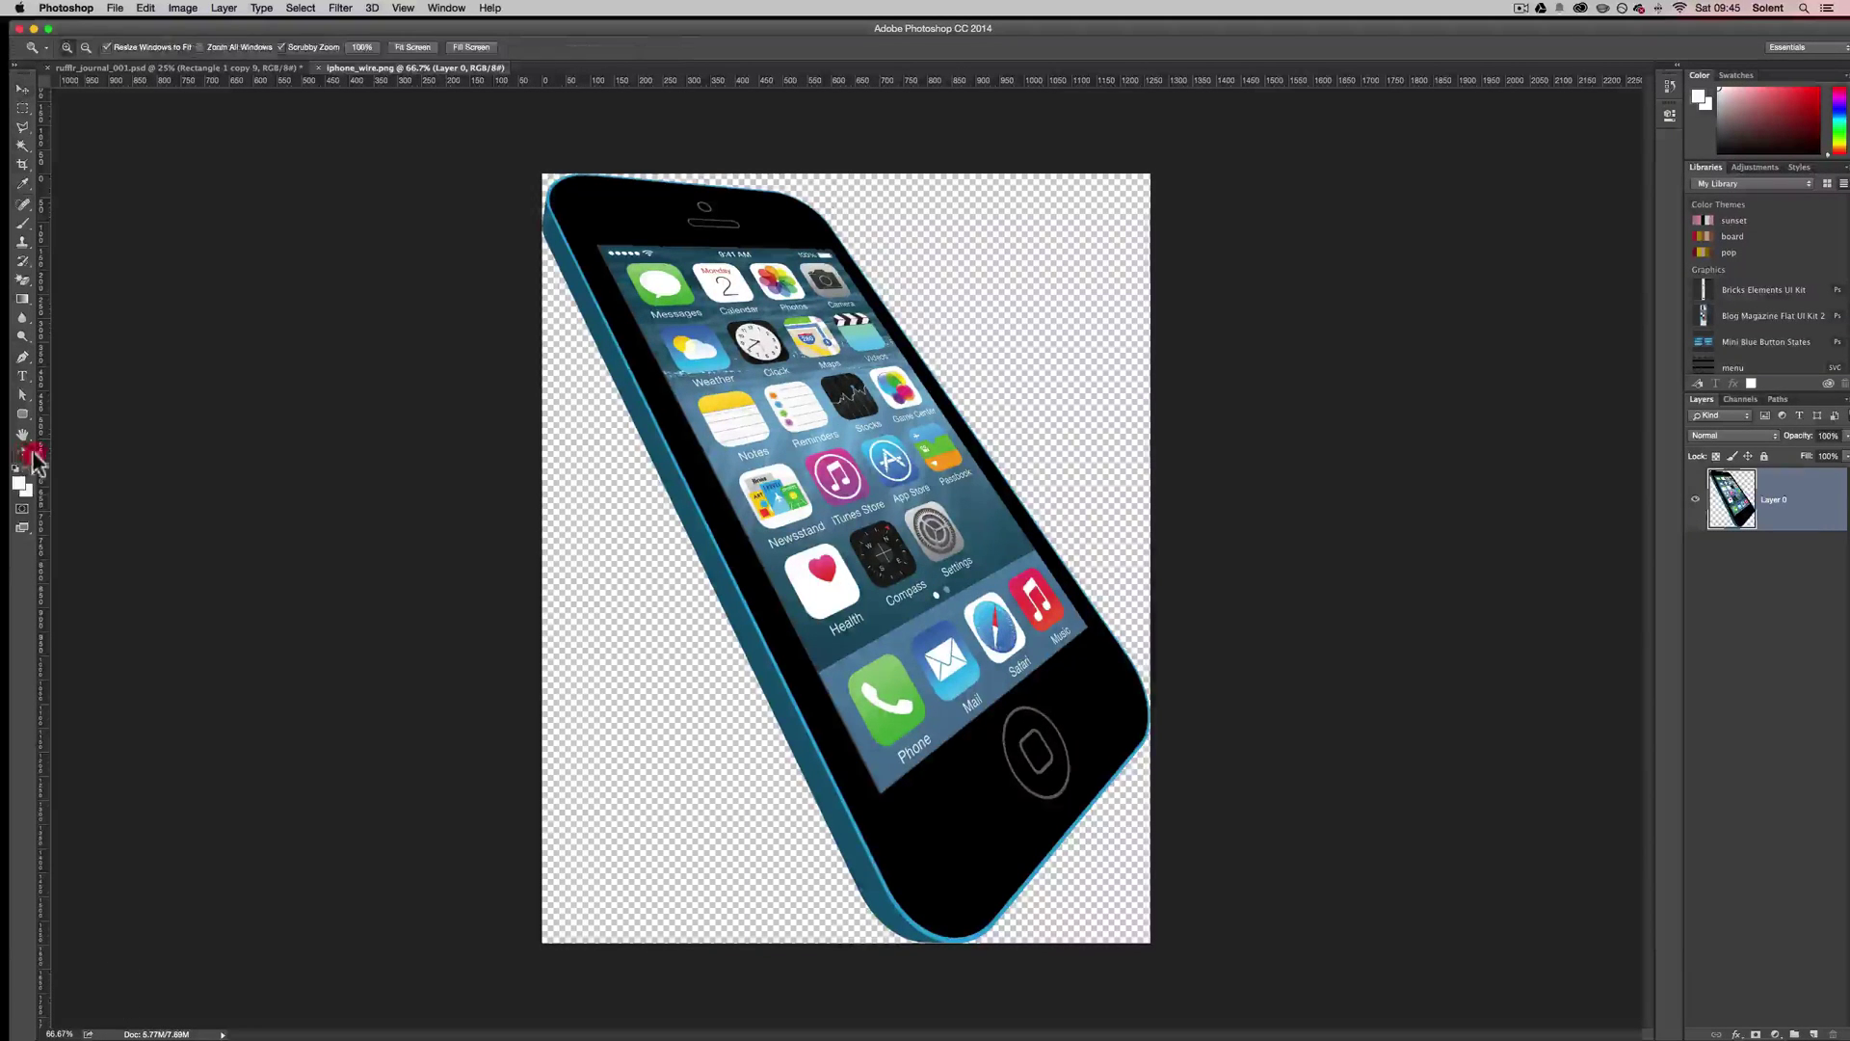
{"action": "left_click", "coordinate": [802, 615]}
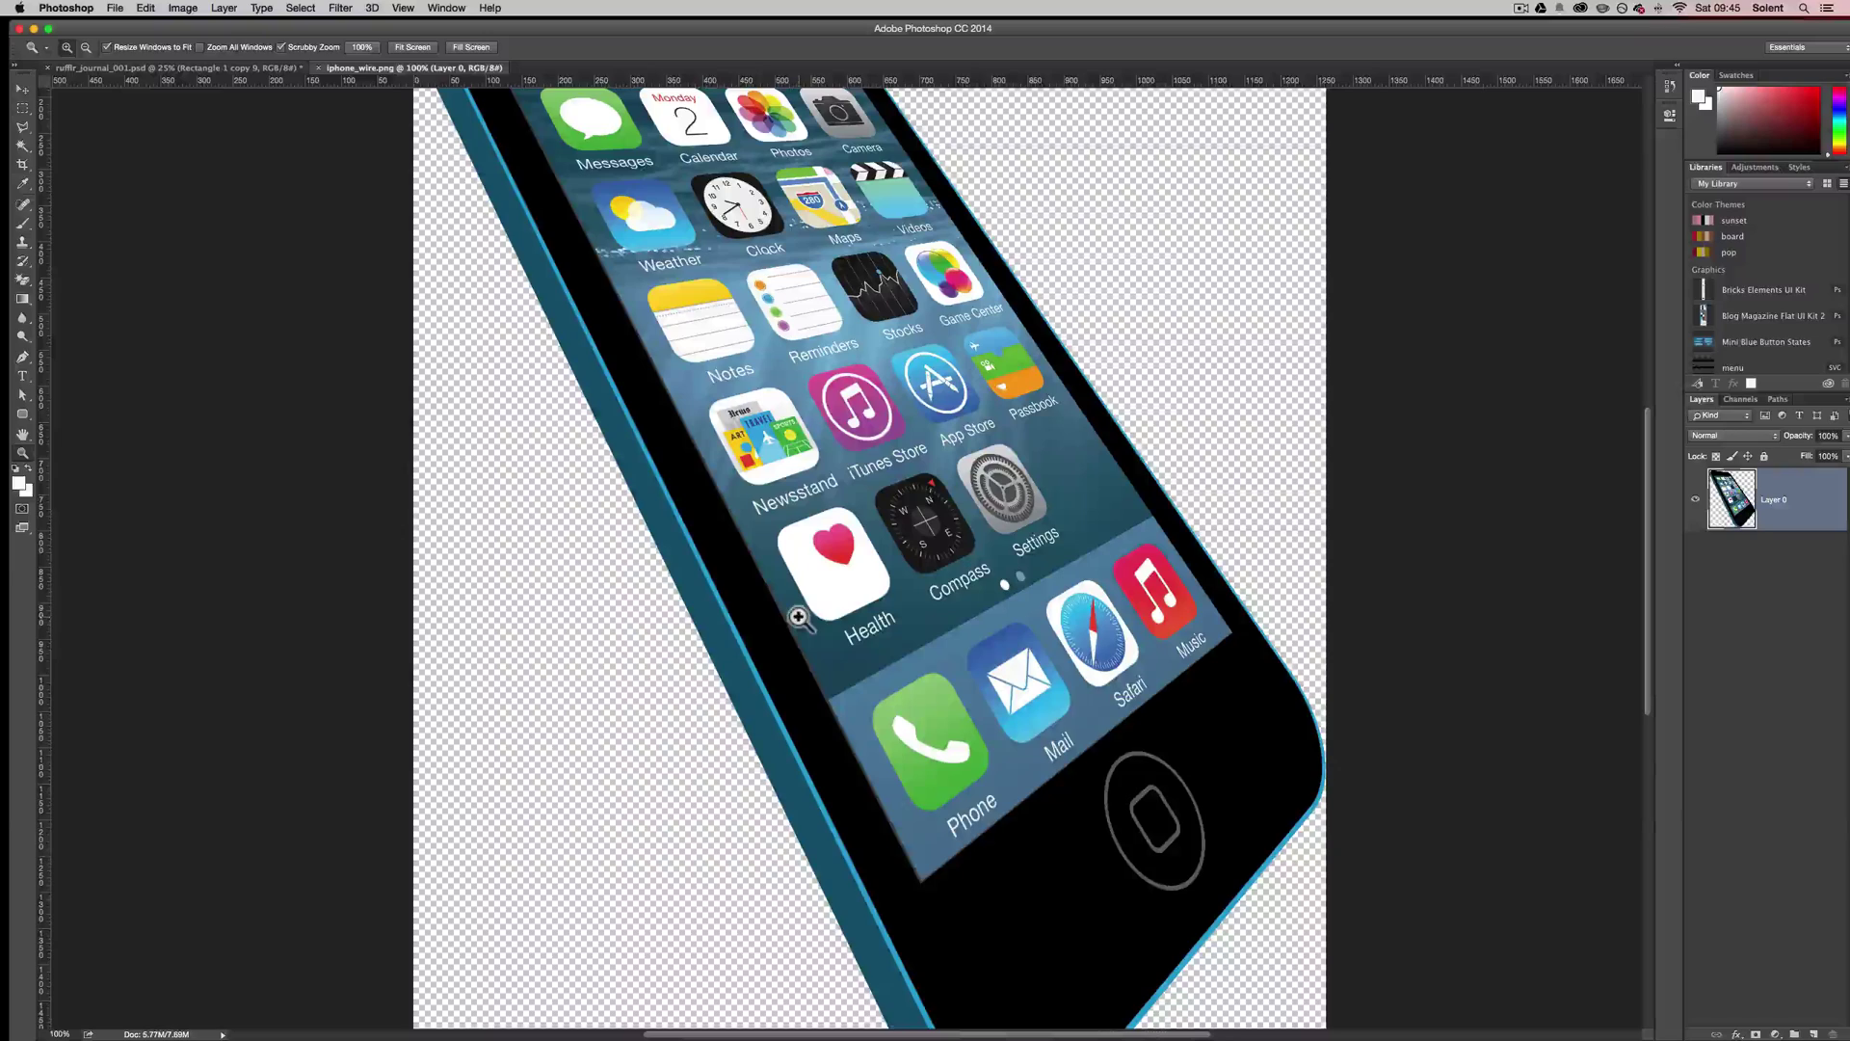
{"action": "scroll", "coordinate": [965, 588], "scroll_direction": "up", "scroll_amount": 2}
{"action": "scroll", "coordinate": [965, 587], "scroll_direction": "down", "scroll_amount": 3}
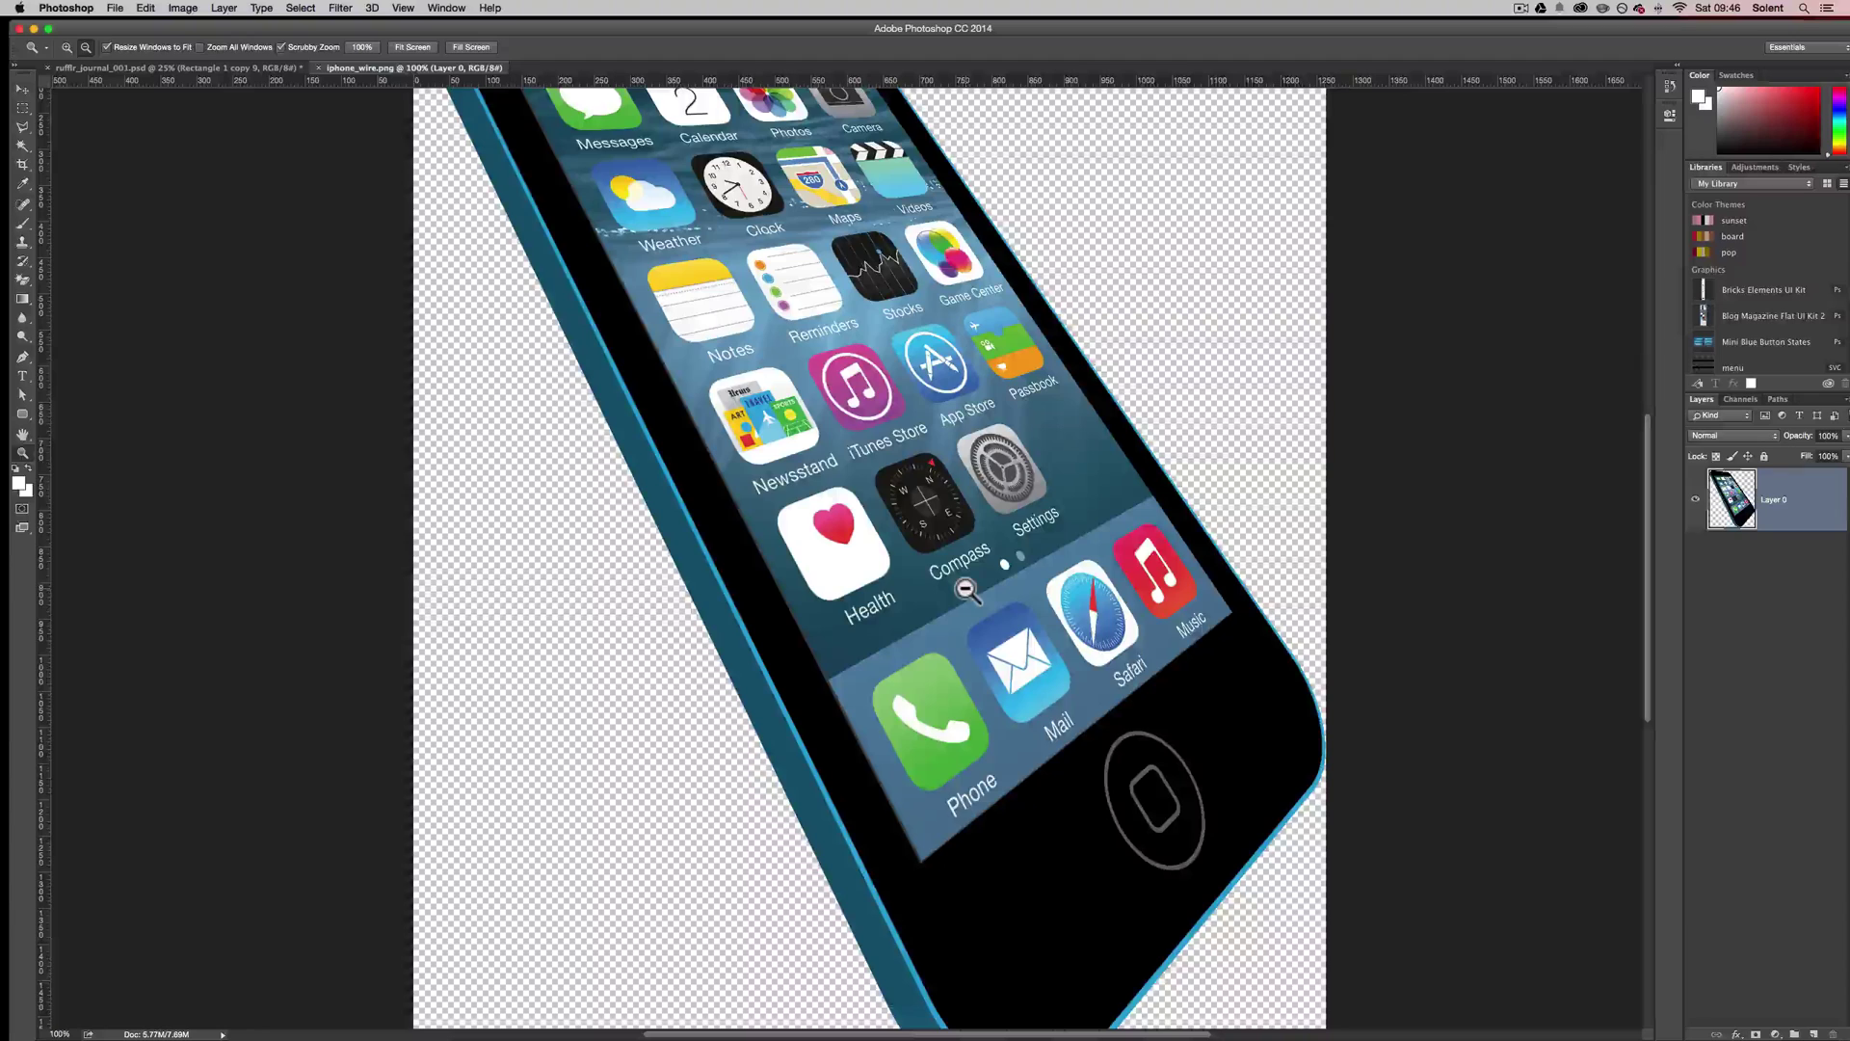
{"action": "left_click", "coordinate": [964, 588], "text": "alt"}
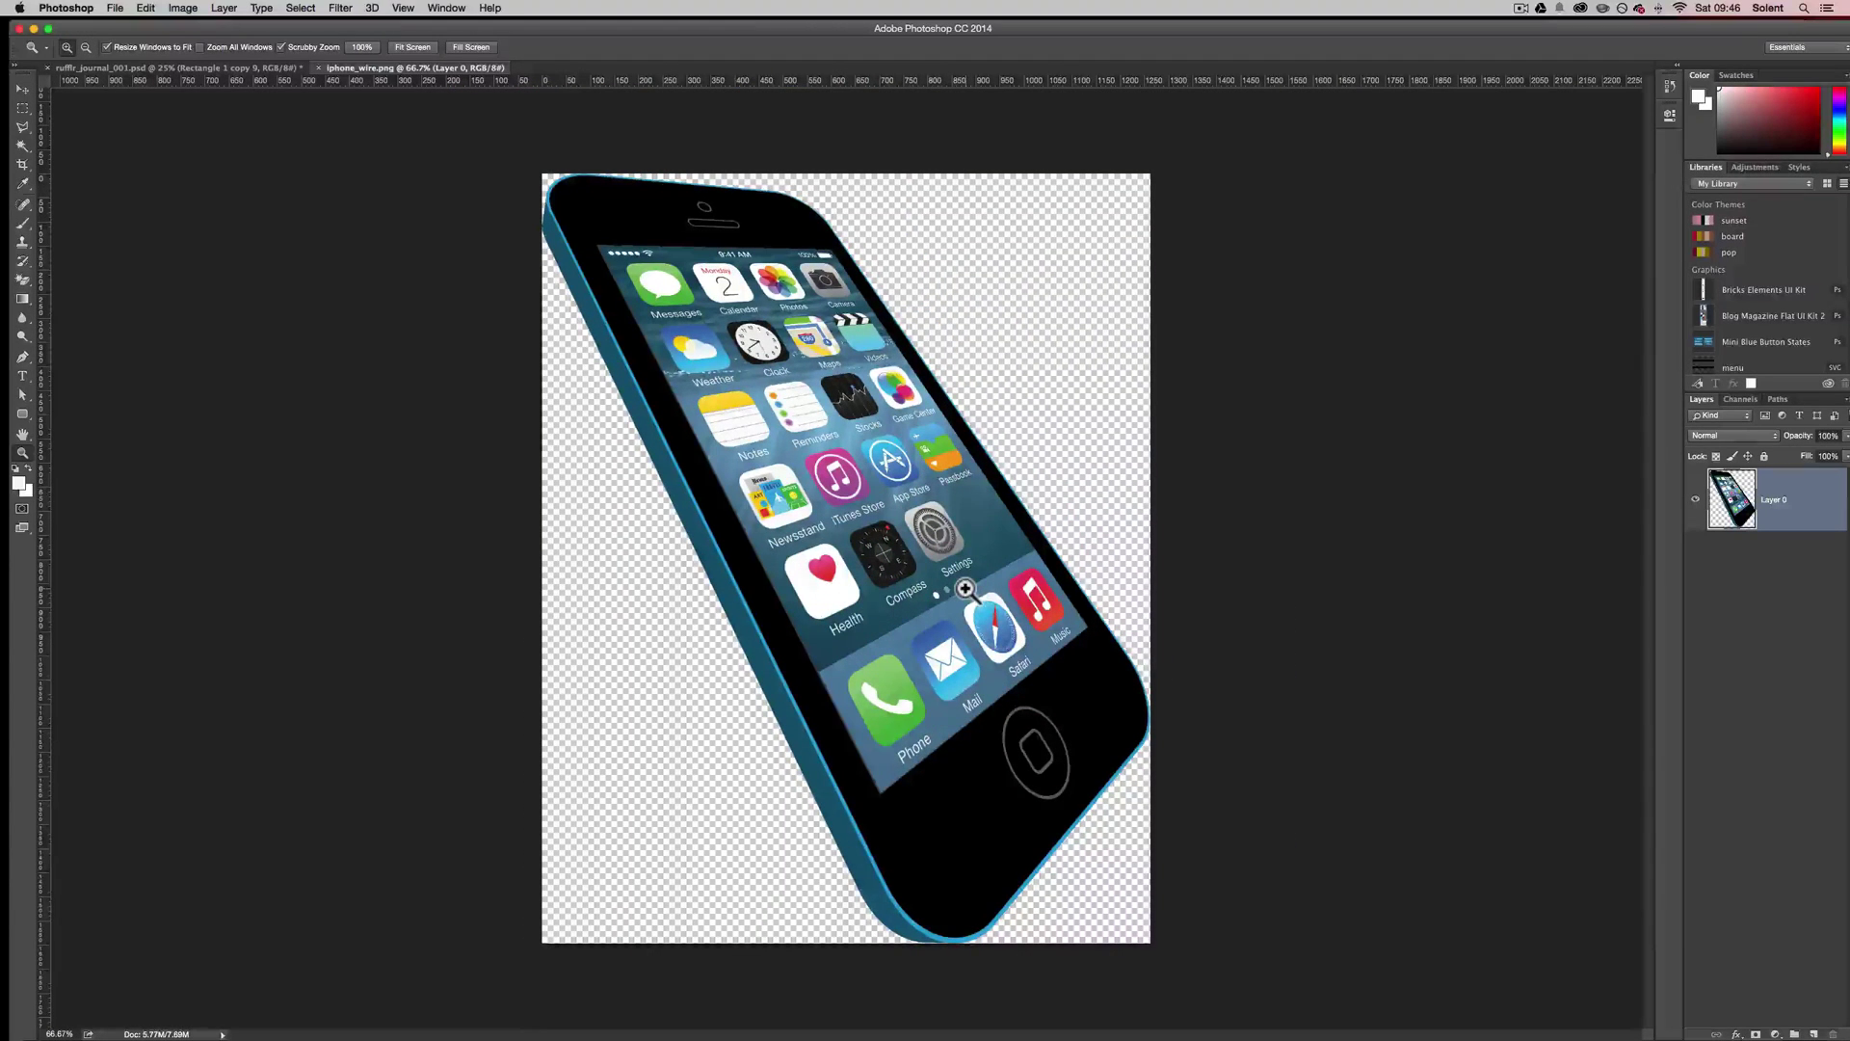